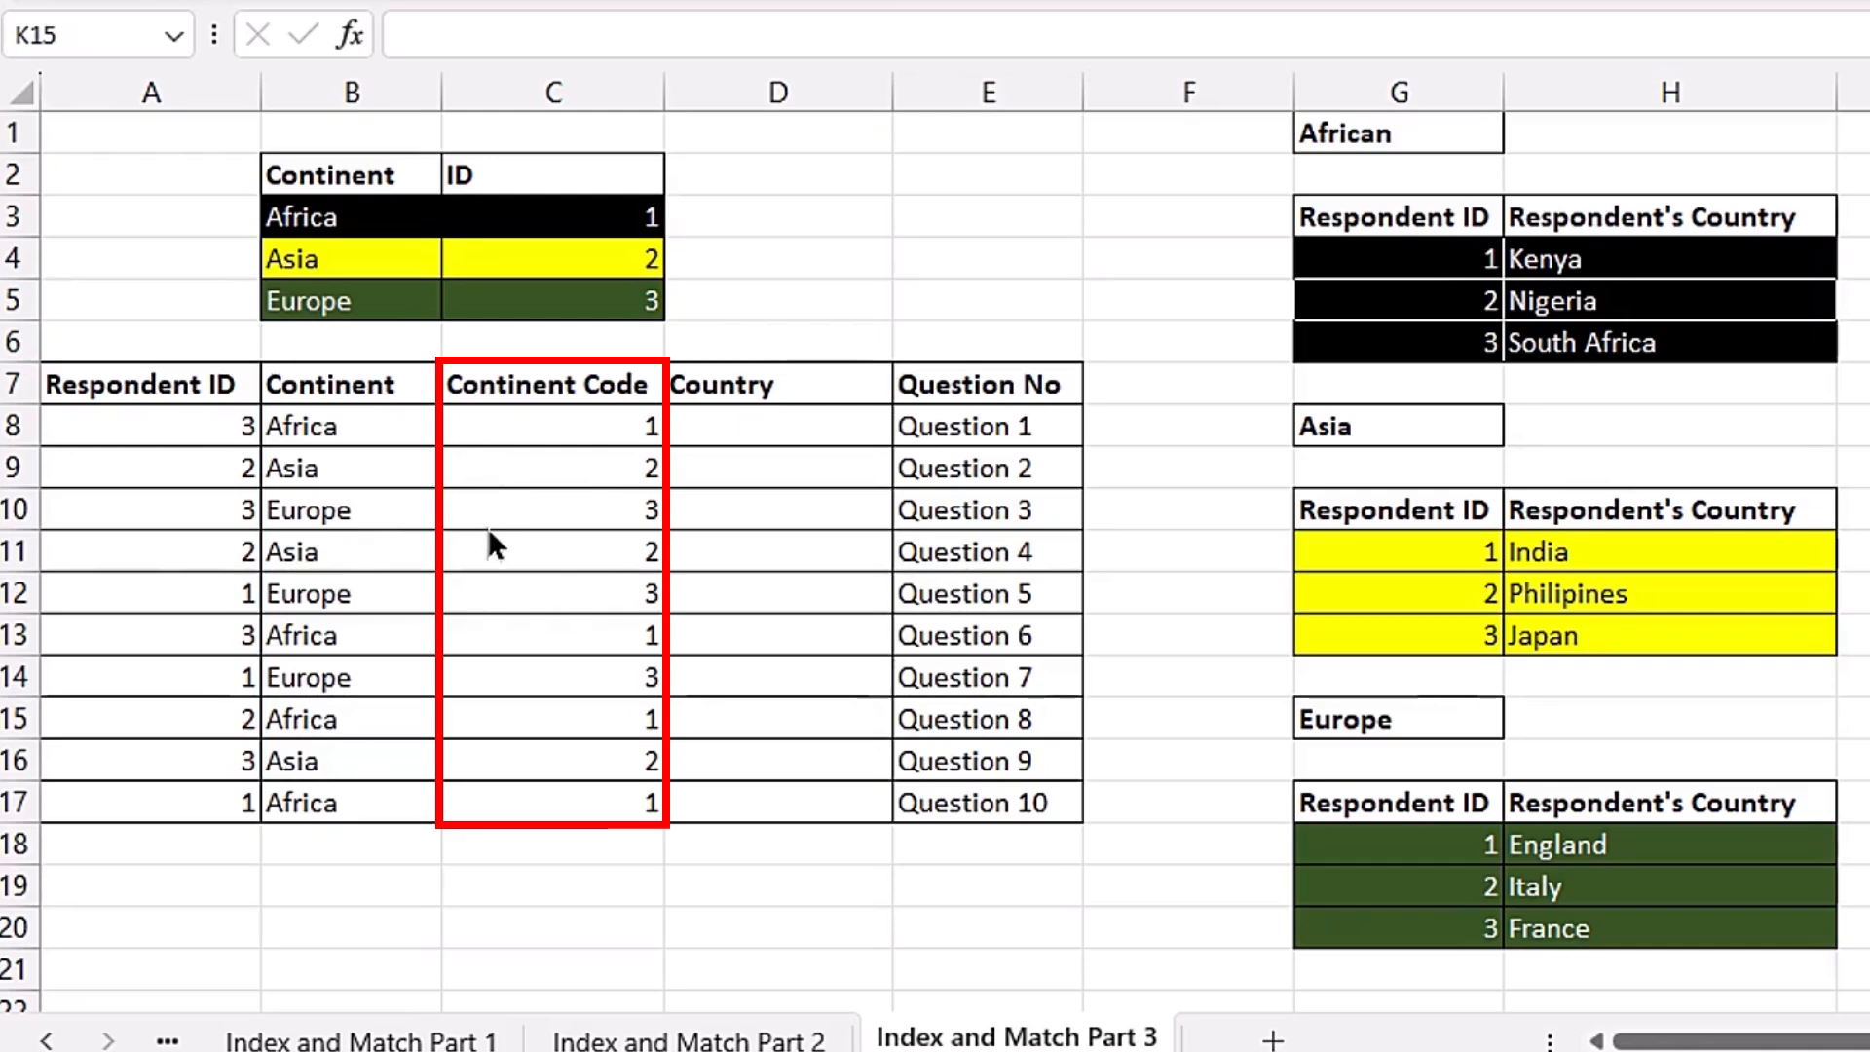
# Step: Rename the "Continent Code" column header as "Continent ID"
pyautogui.doubleClick(641, 383)
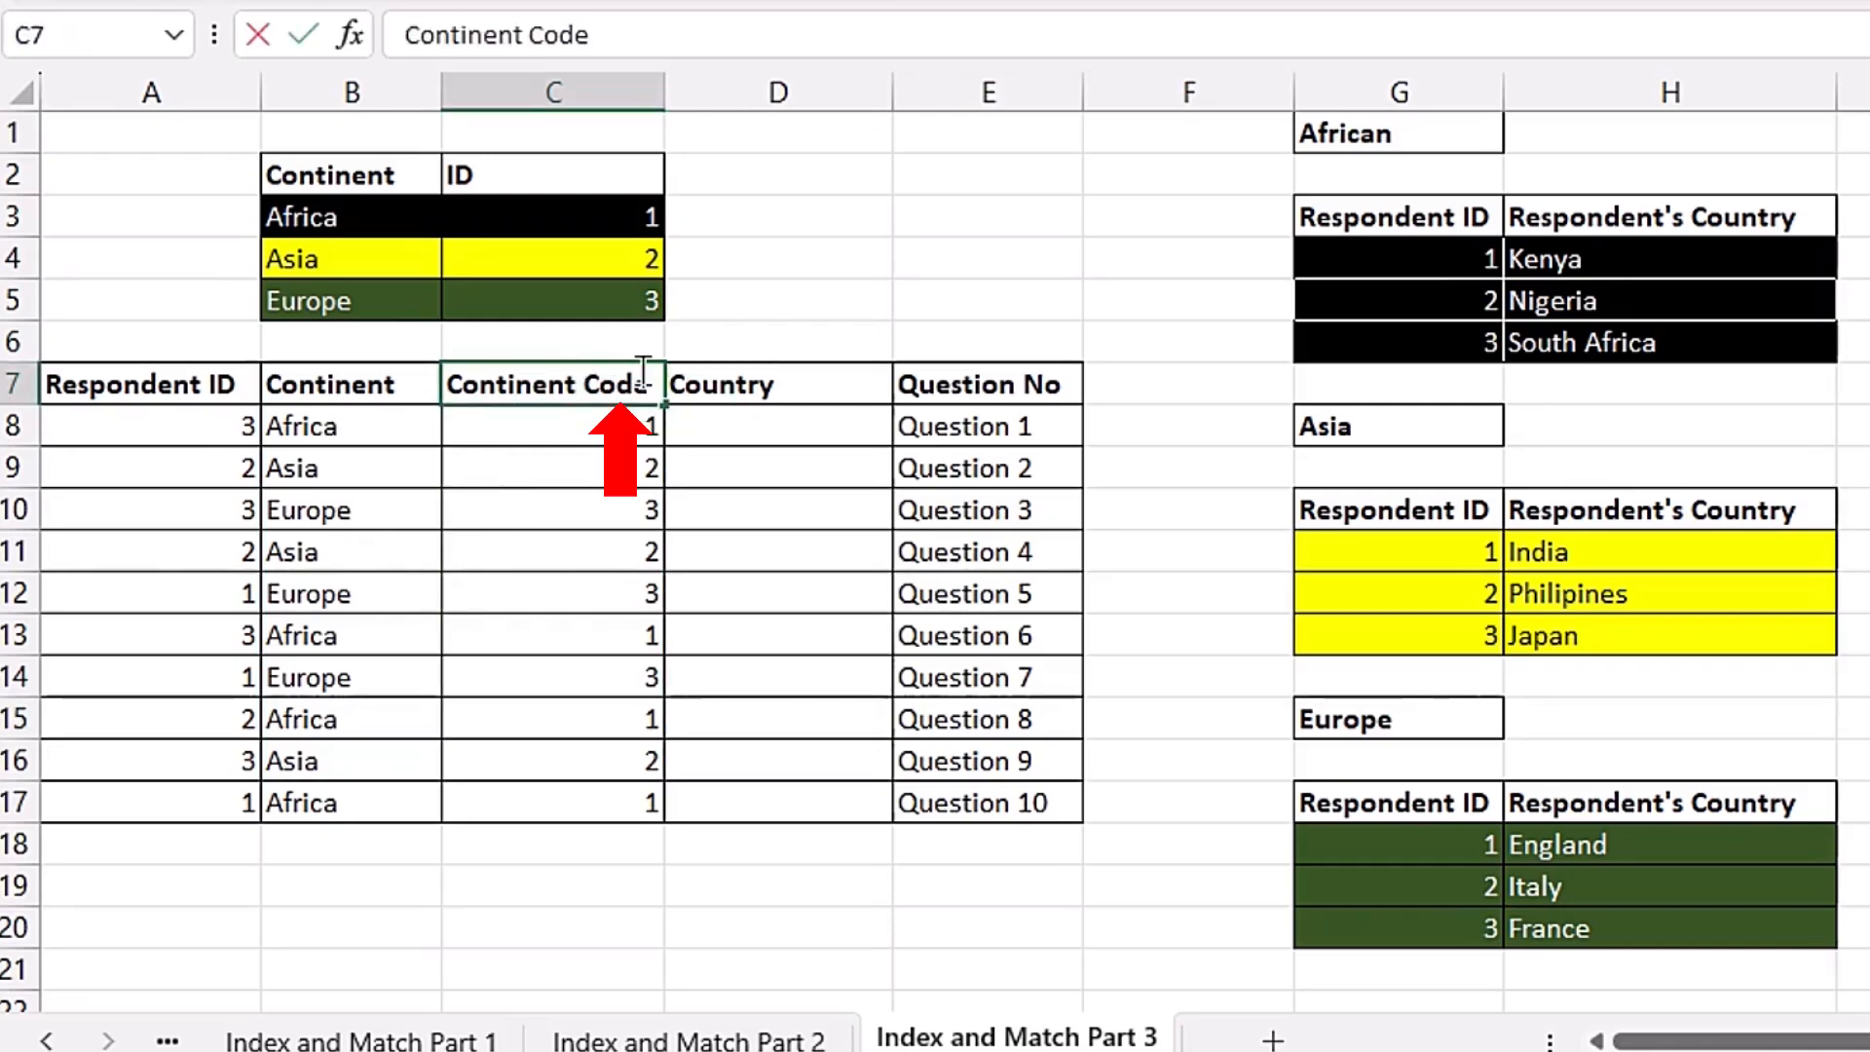
pyautogui.press('BackSpace')
pyautogui.press('BackSpace')
pyautogui.press('BackSpace')
pyautogui.press('BackSpace')
pyautogui.write('ID')
pyautogui.press('Return')
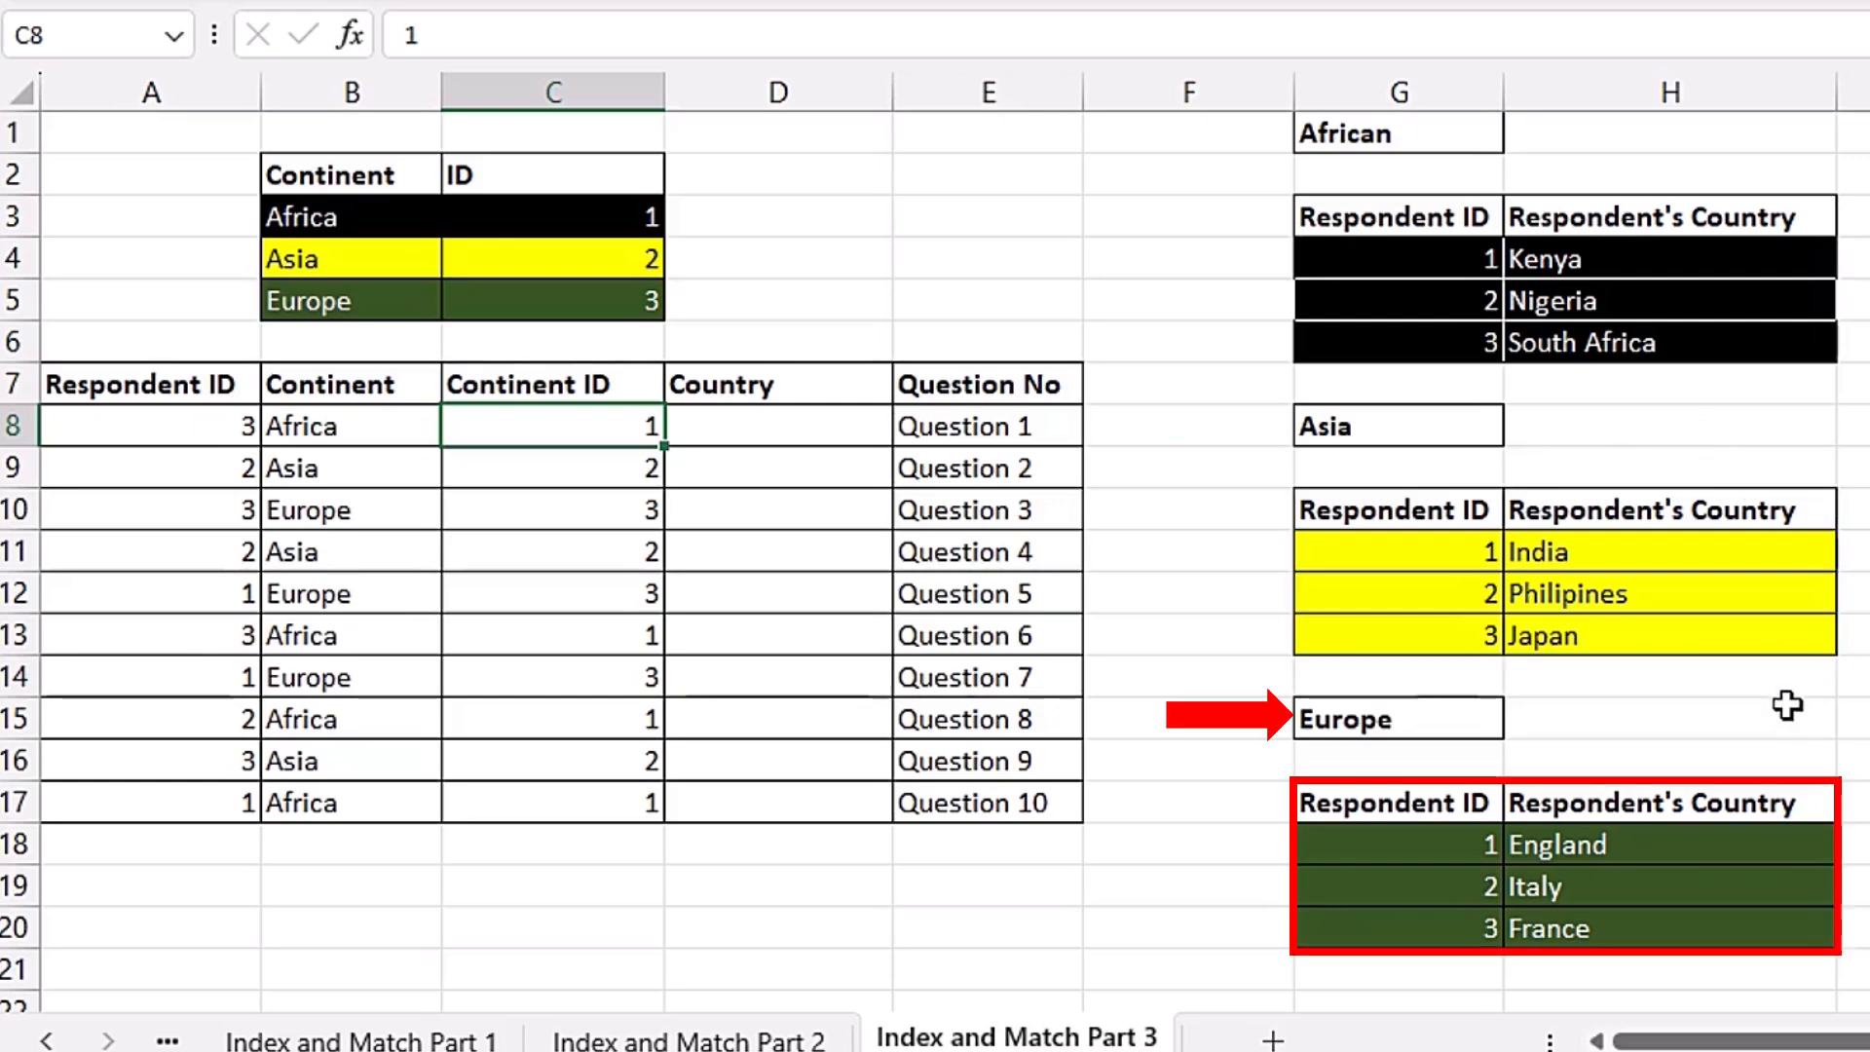
# Step: Start an INDEX formula in the first Country cell, D8
pyautogui.press('Right')
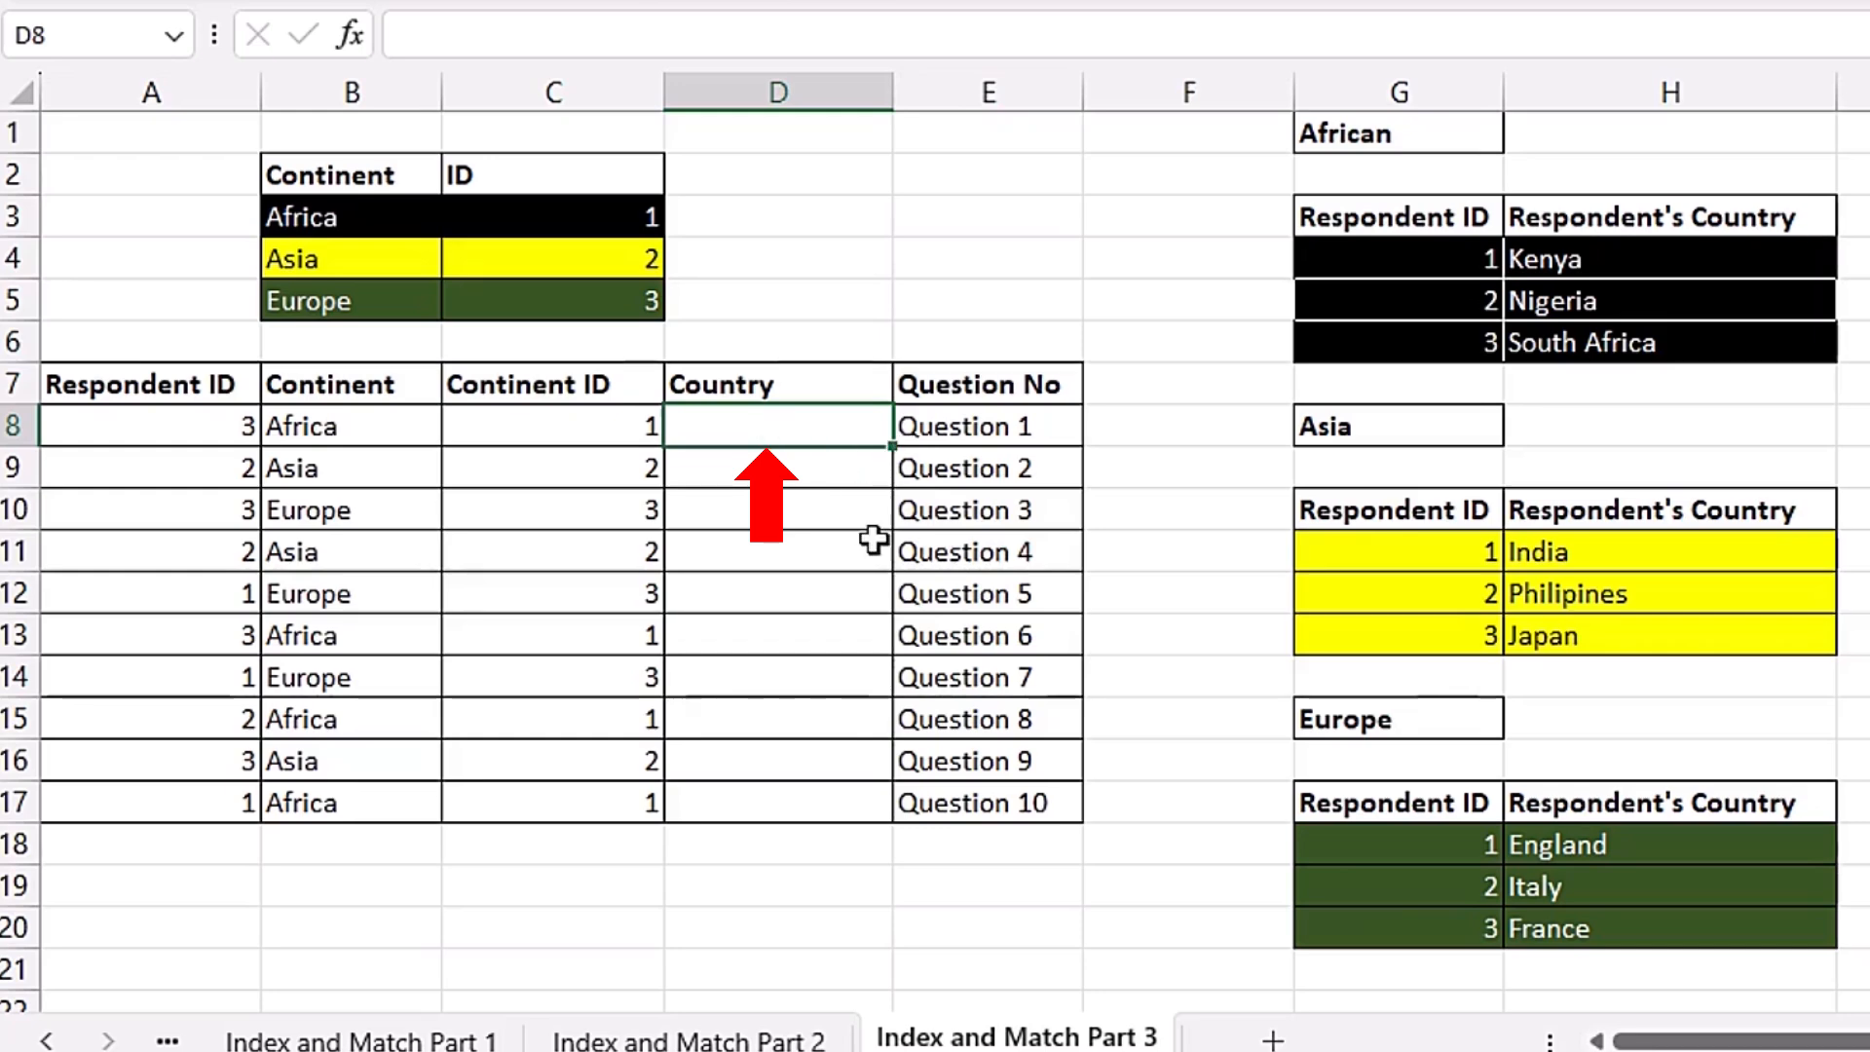
pyautogui.write('=')
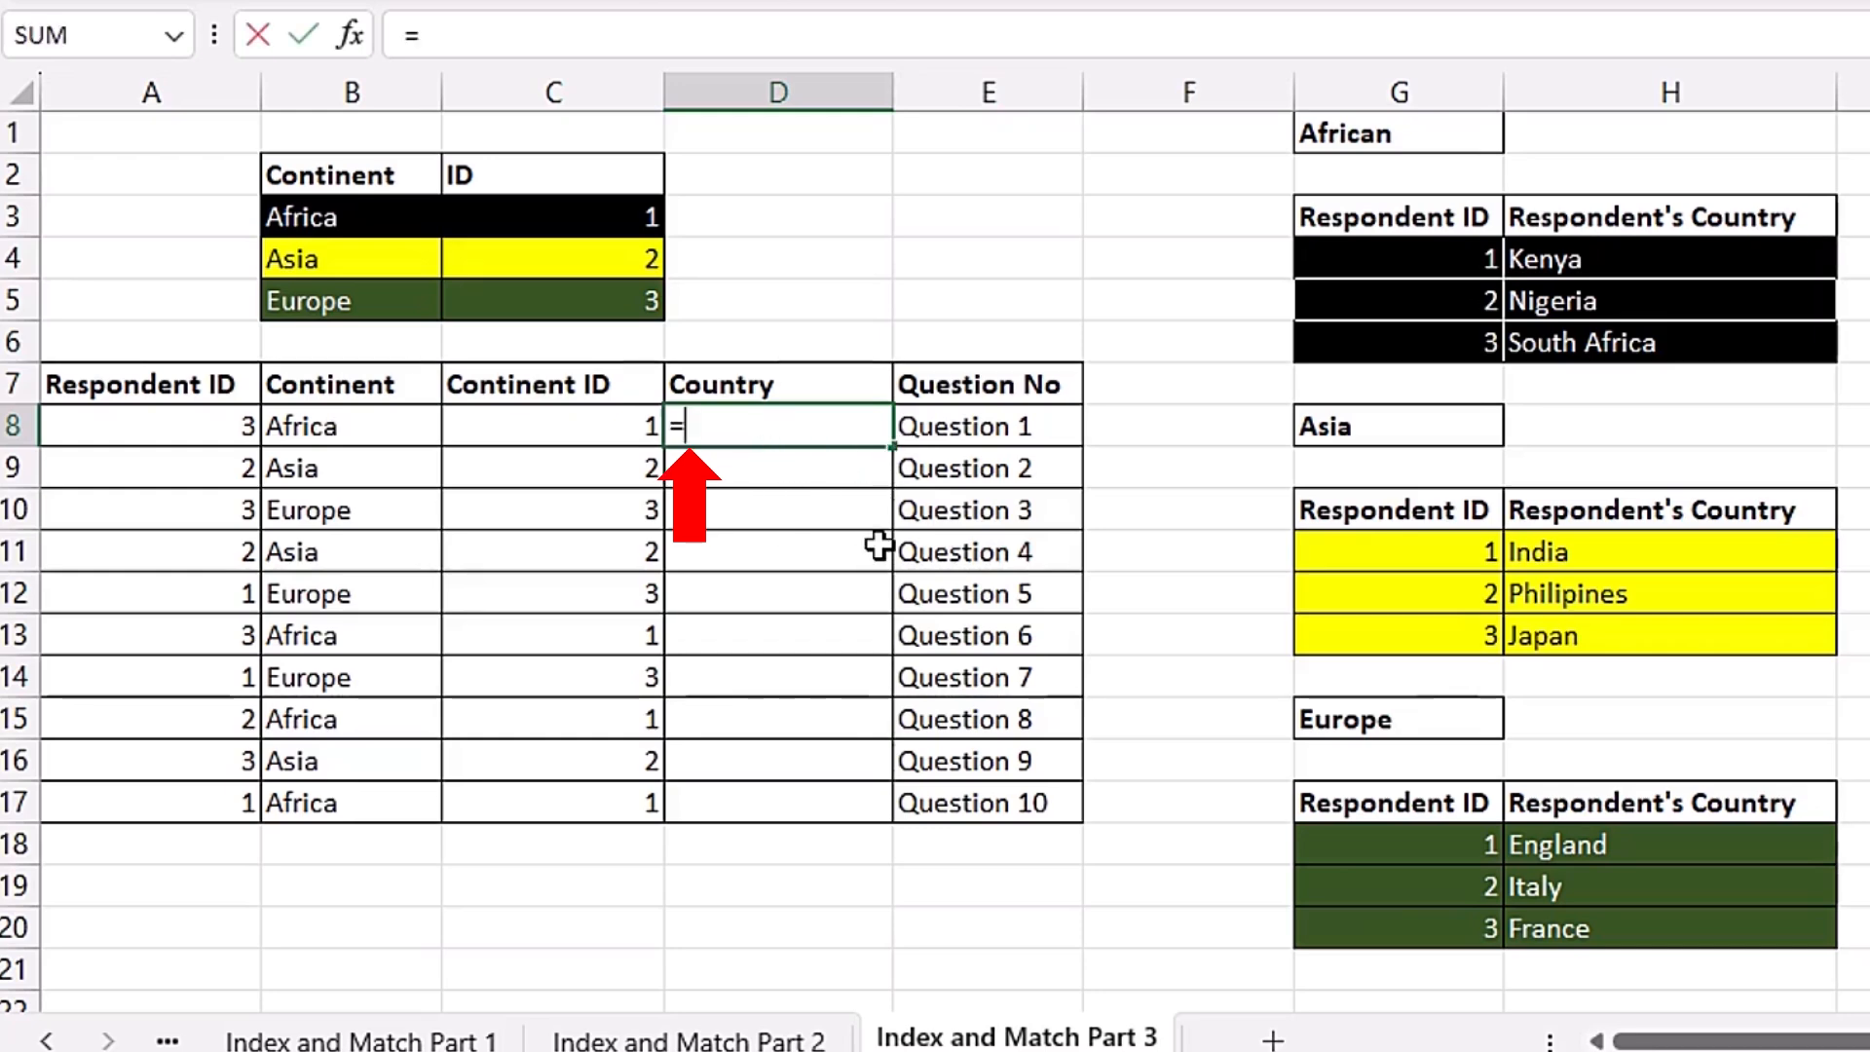
pyautogui.write('ind')
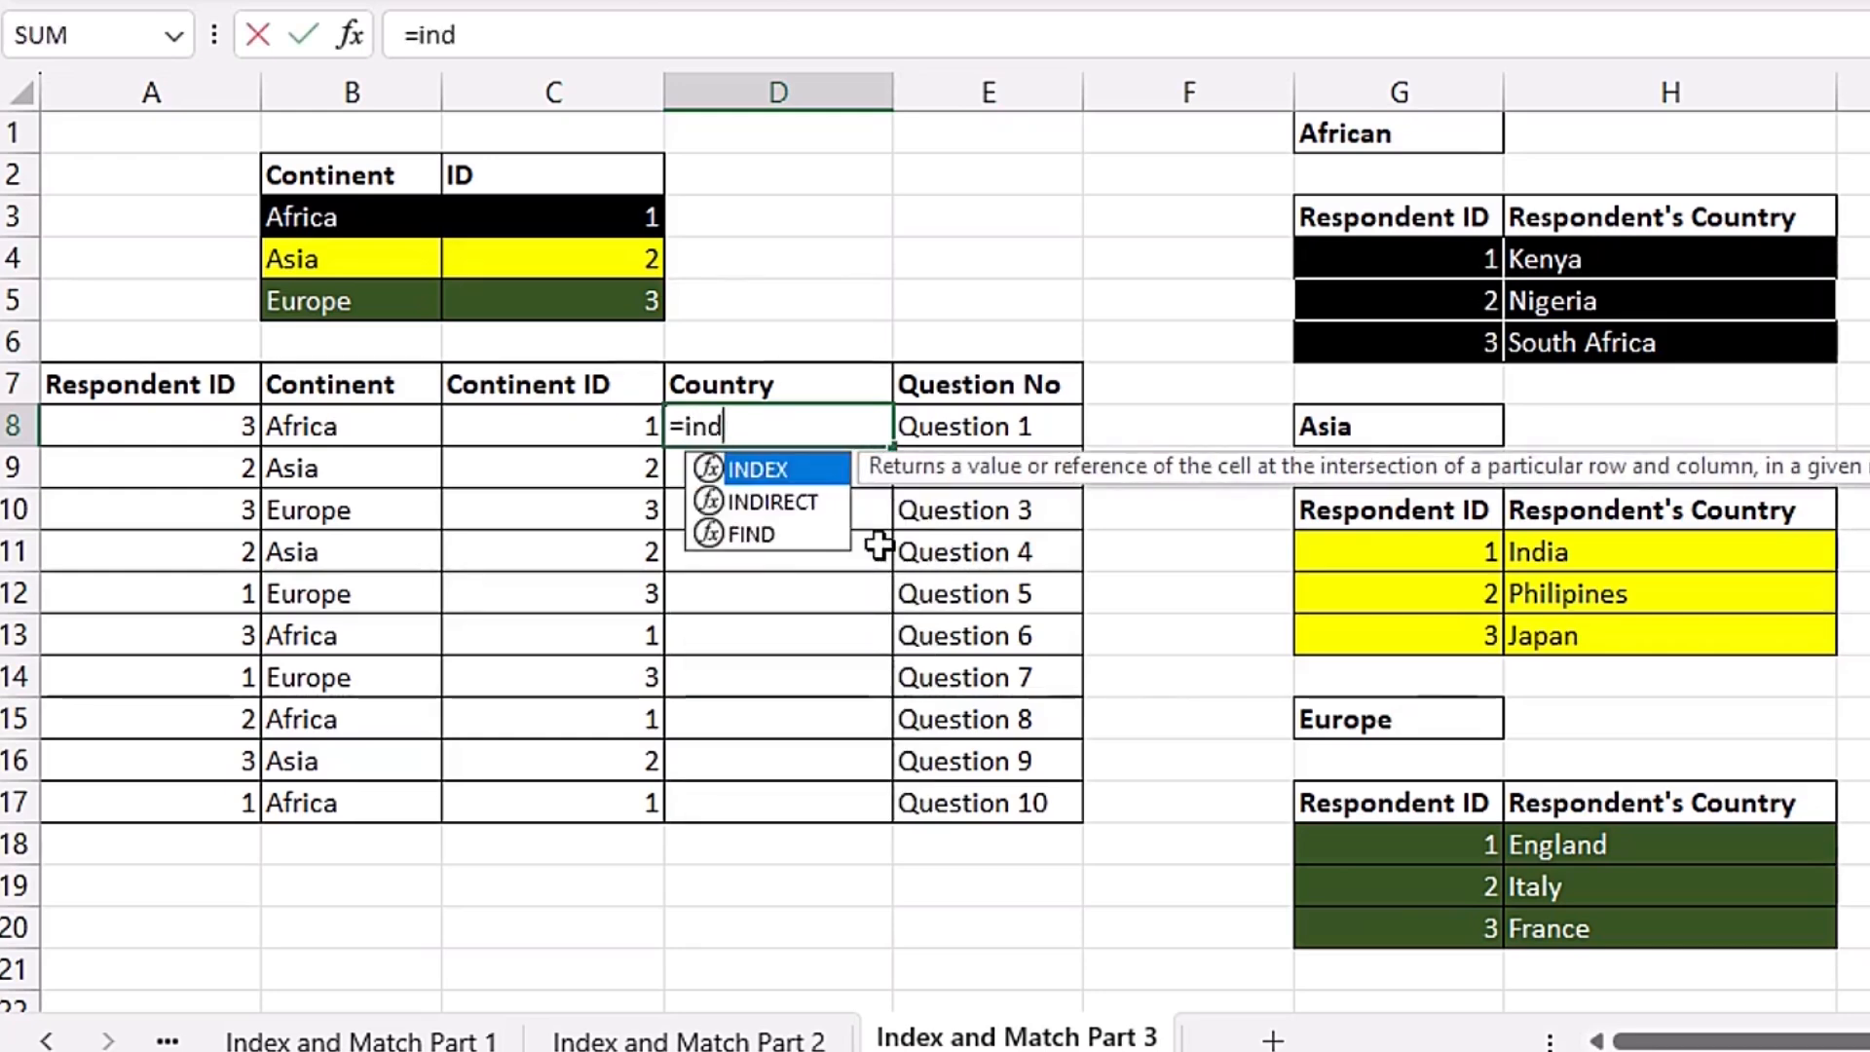
pyautogui.press('Tab')
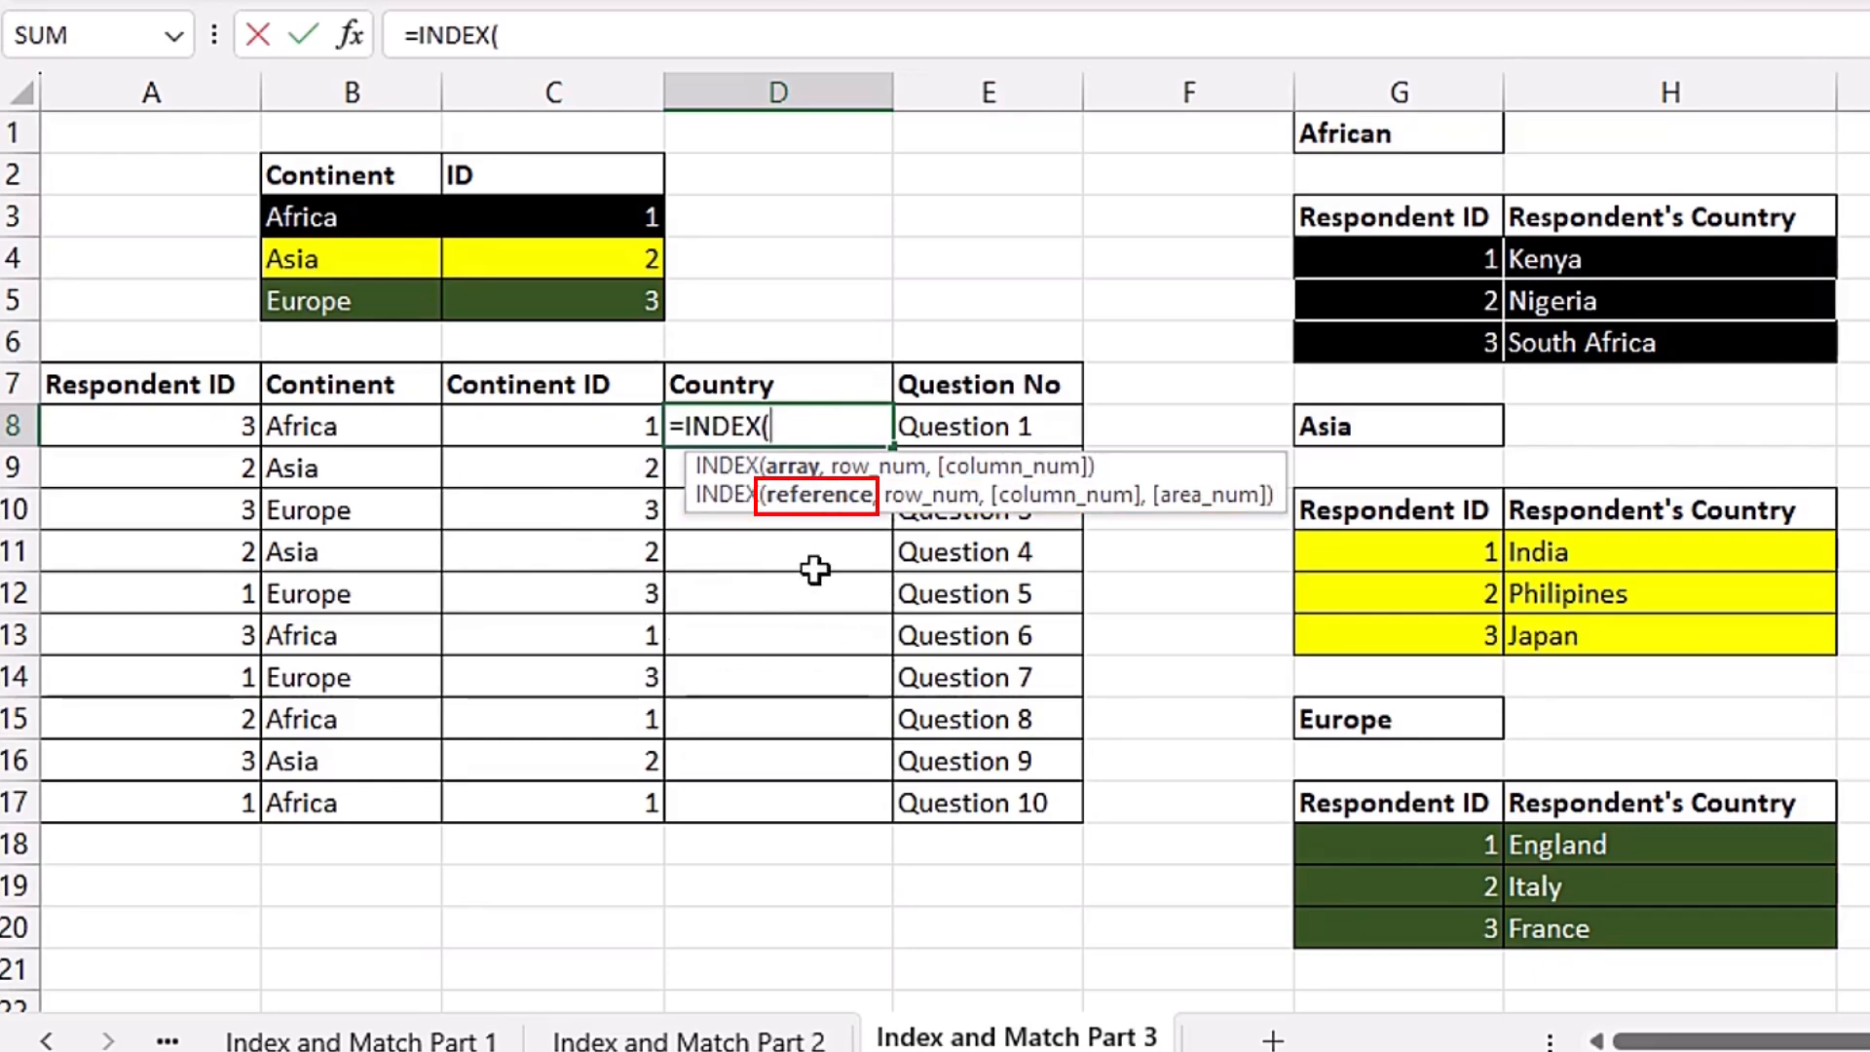
pyautogui.write(',,')
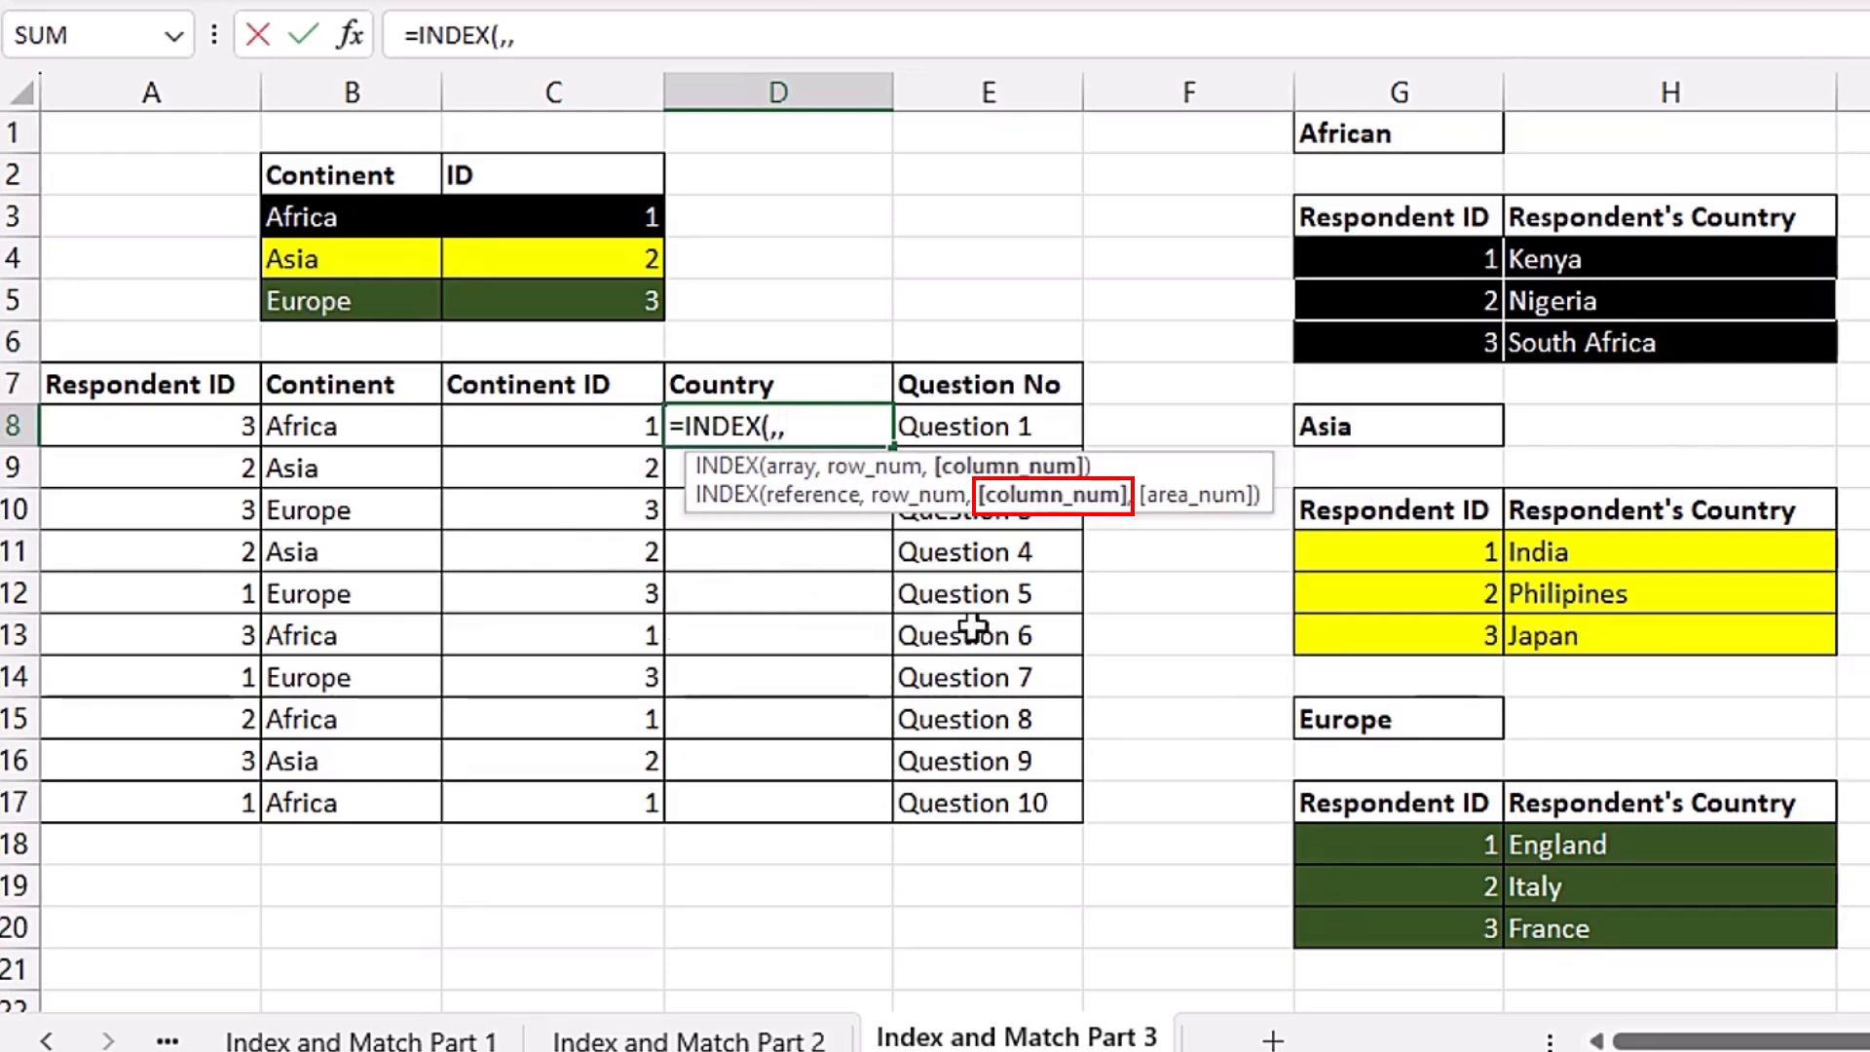
pyautogui.write(',')
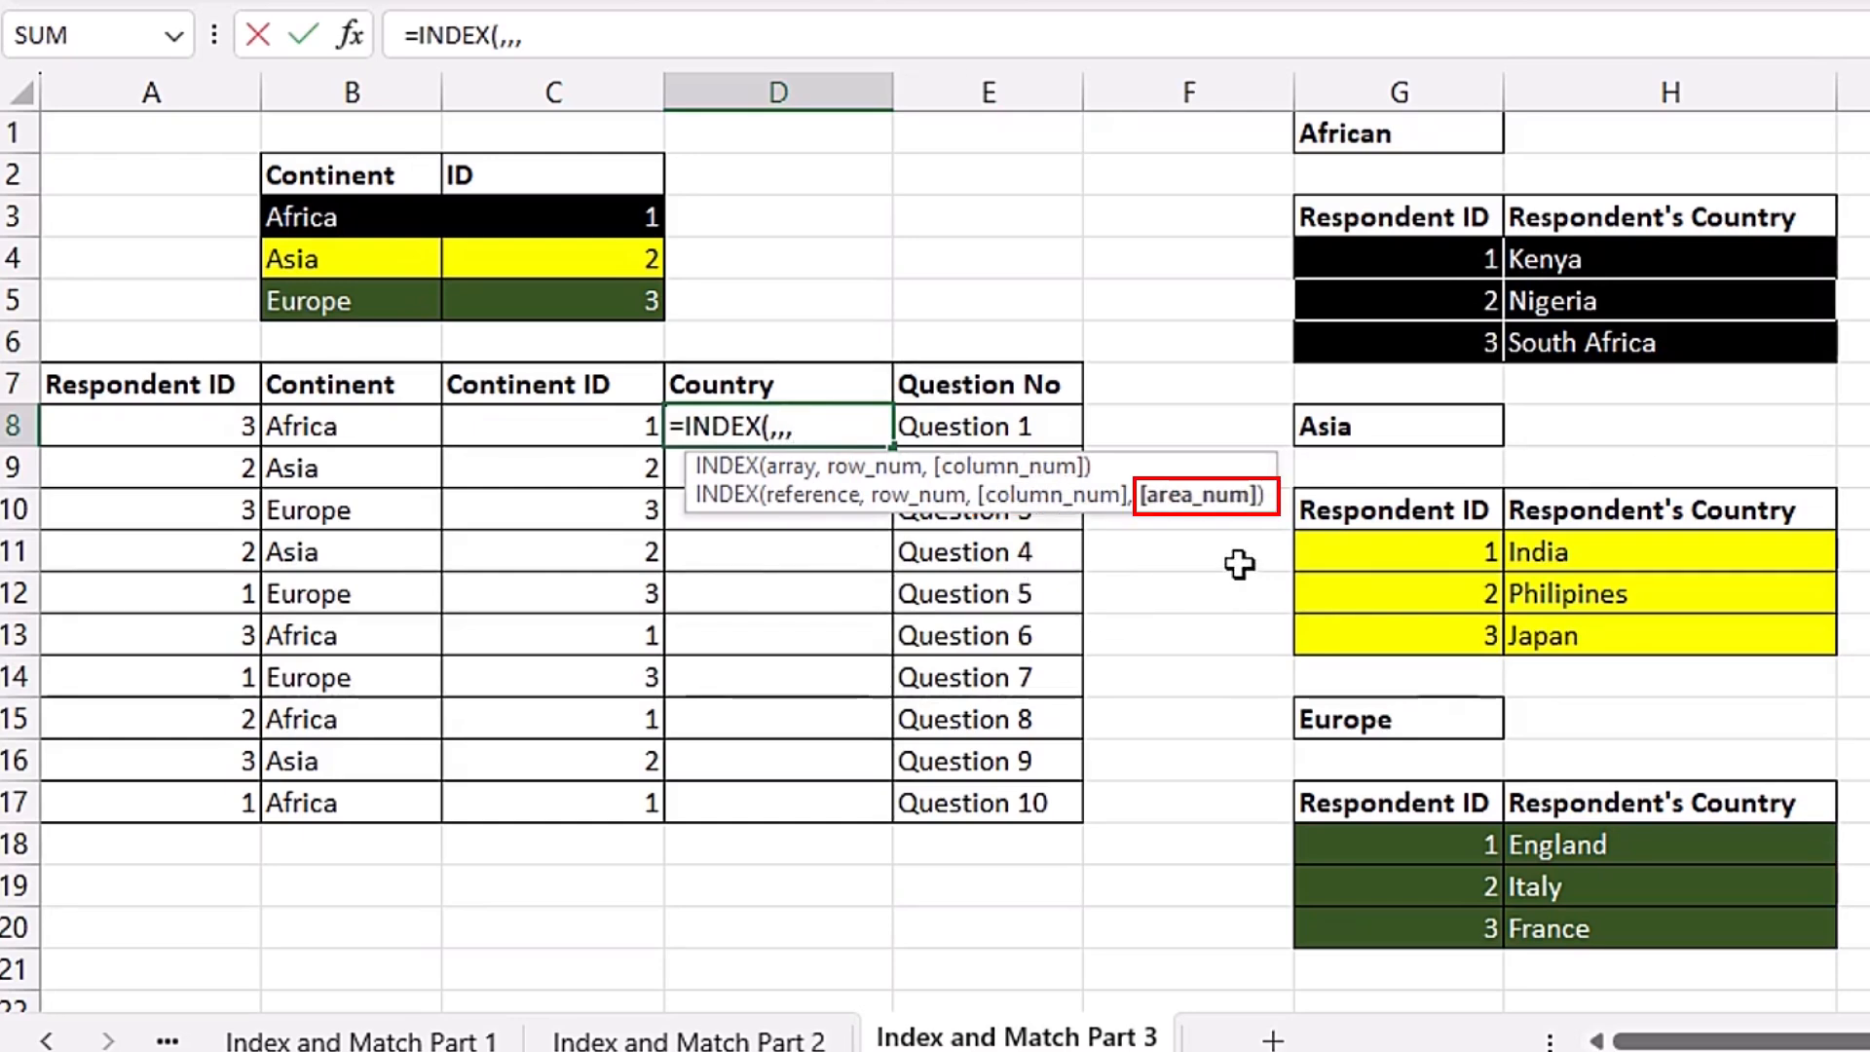
pyautogui.press('BackSpace')
pyautogui.press('BackSpace')
pyautogui.press('BackSpace')
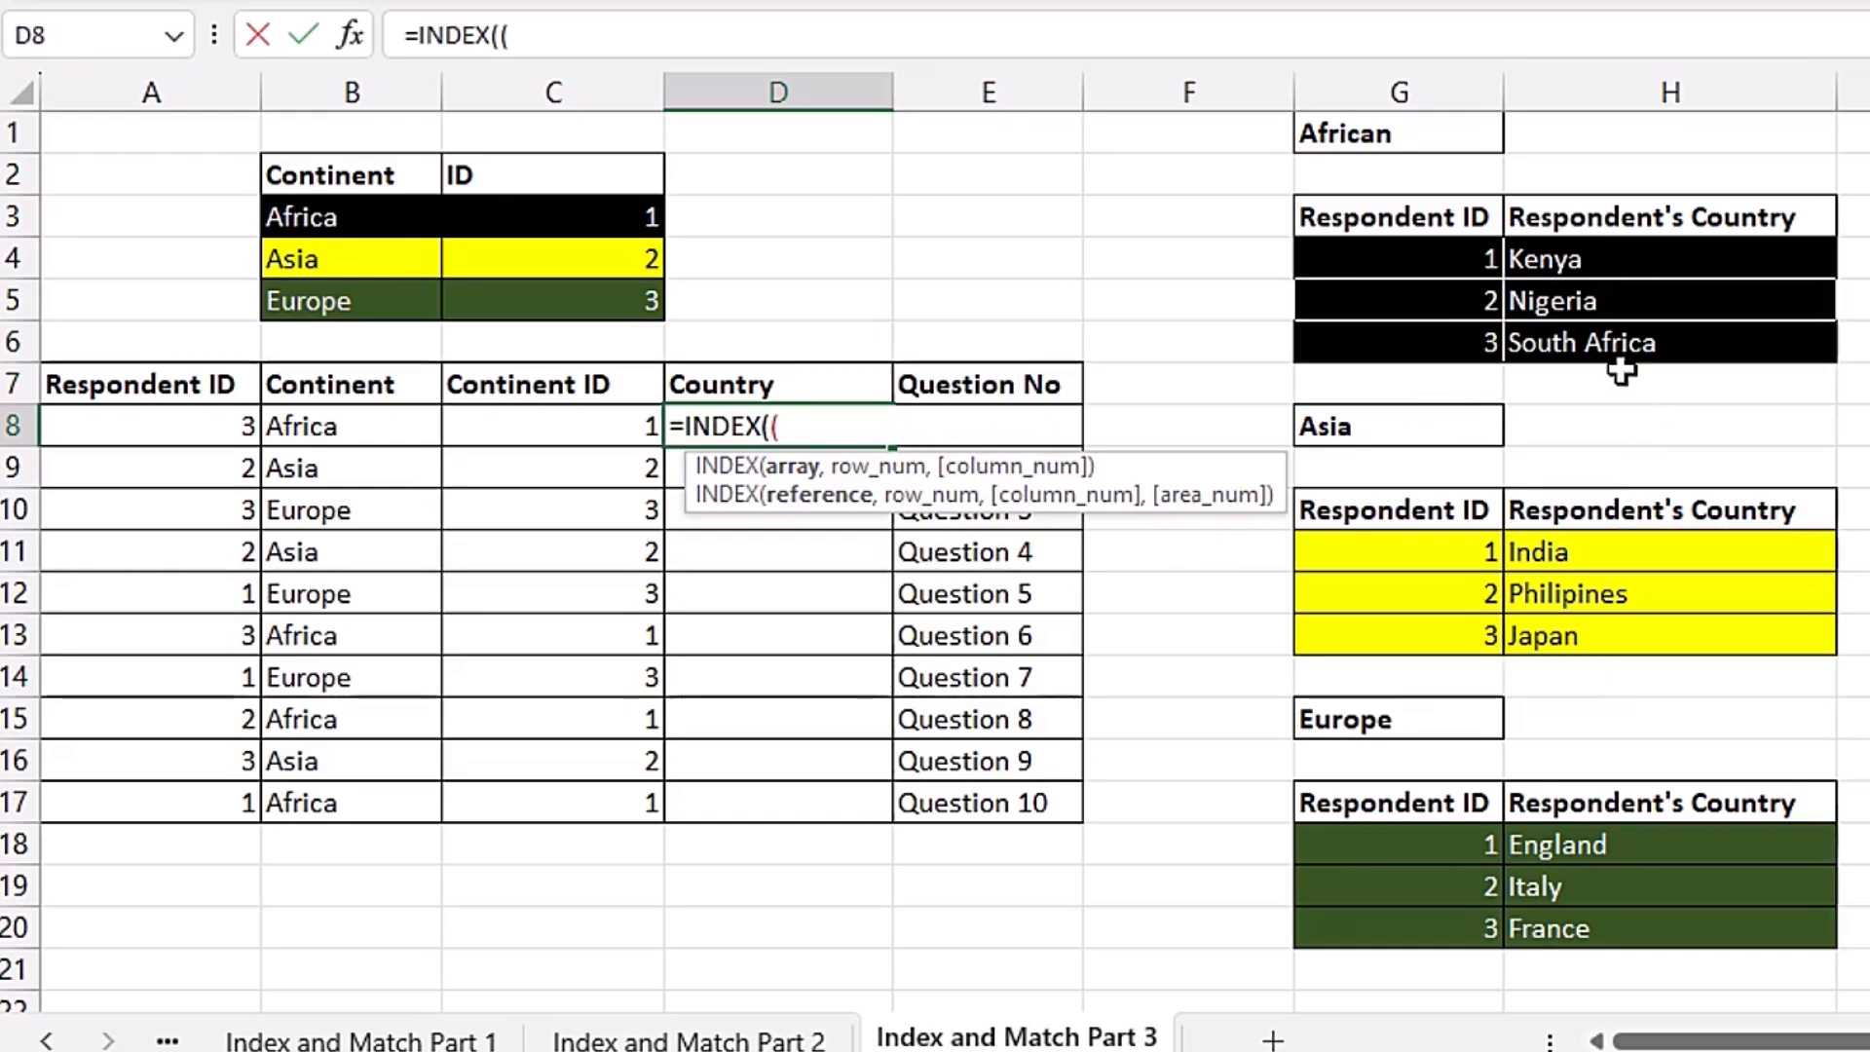
# Step: Enter the reference argument as the bracketed union of the three country ranges $H$4:$H$6, $H$11:$H$13 and $H$18:$H$20
pyautogui.click(1640, 264)
pyautogui.moveTo(1640, 264); pyautogui.dragTo(1653, 334)
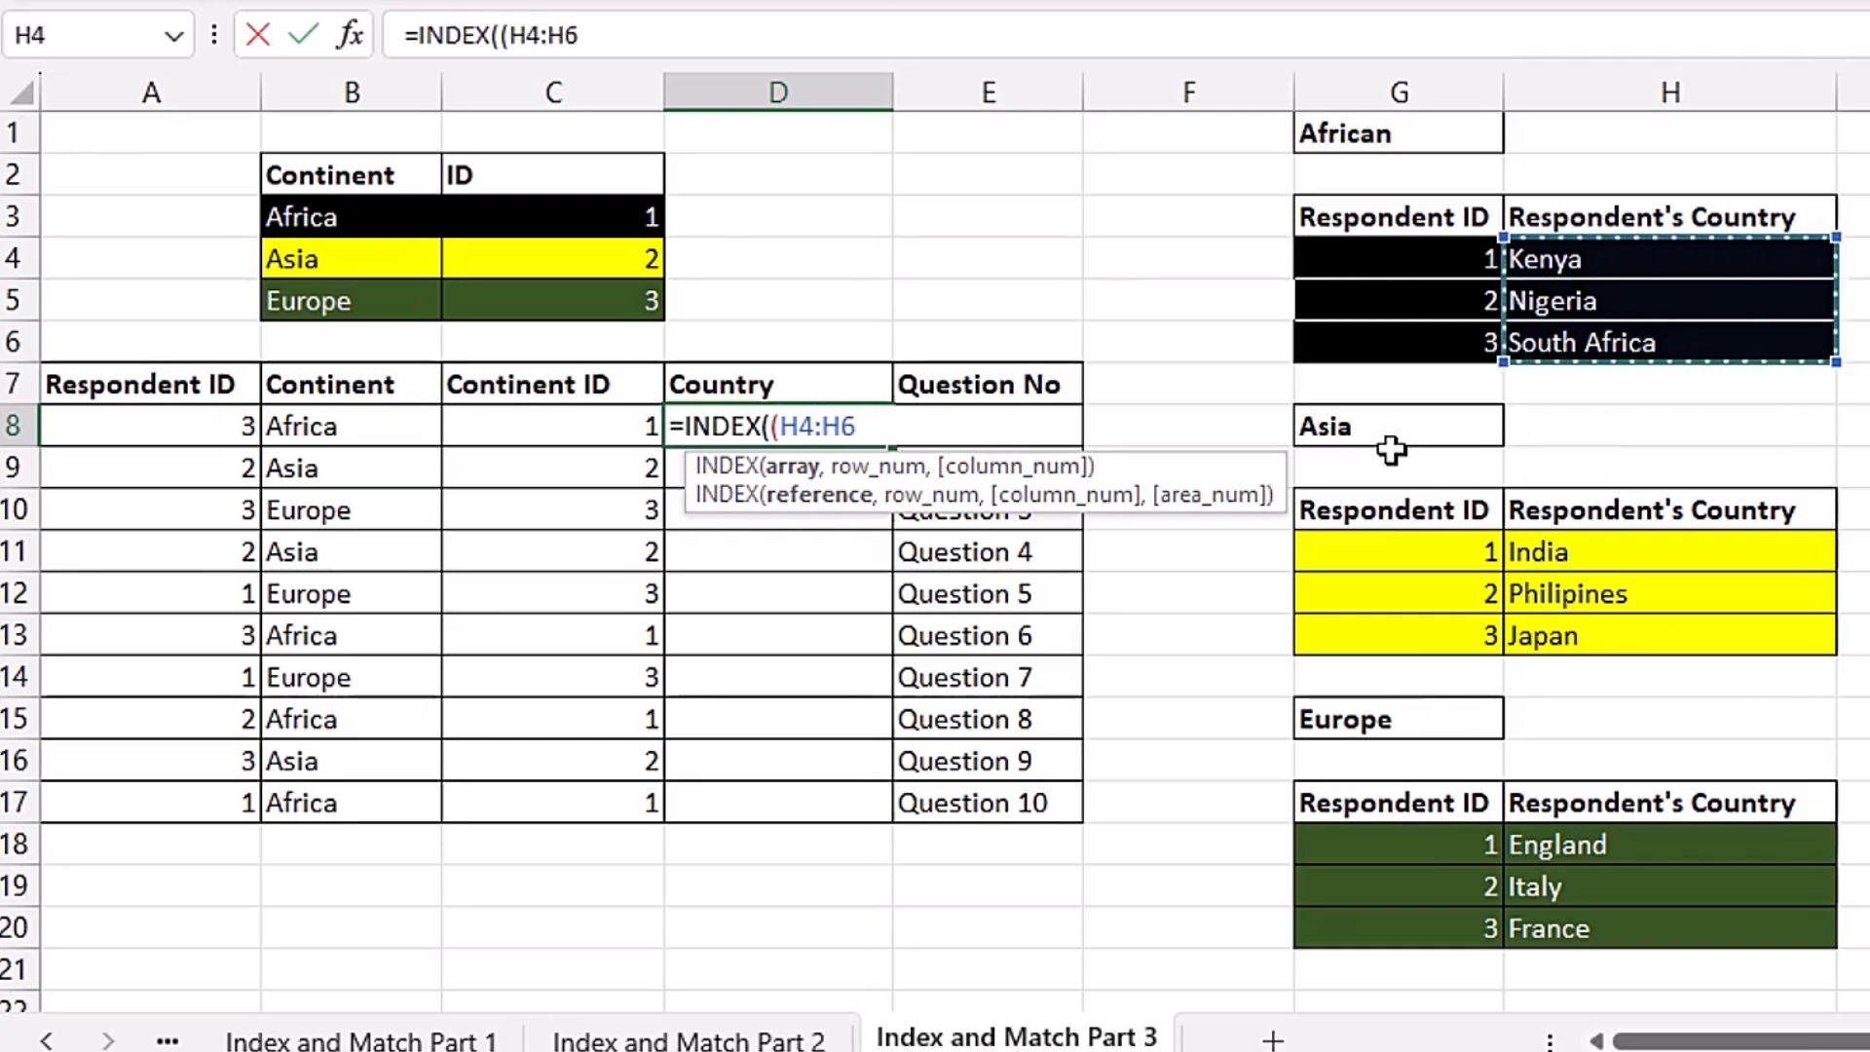
pyautogui.press('F4')
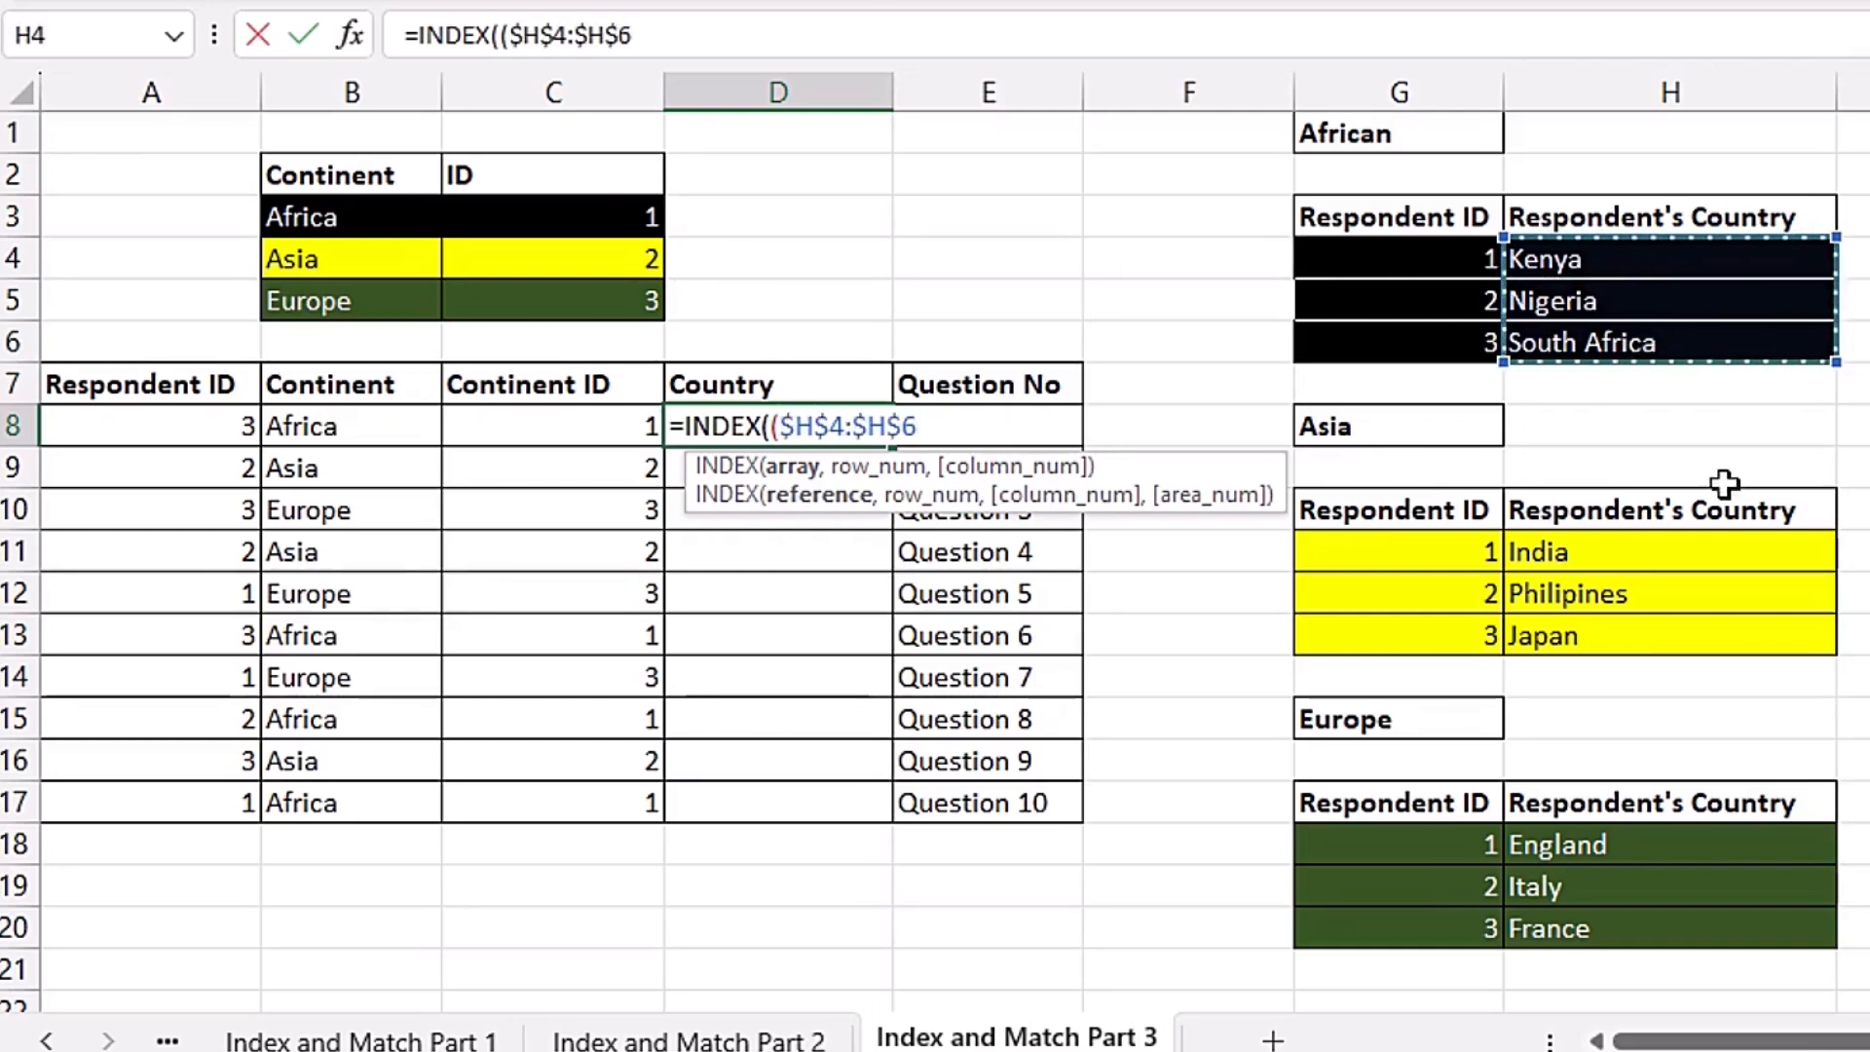
pyautogui.write(',')
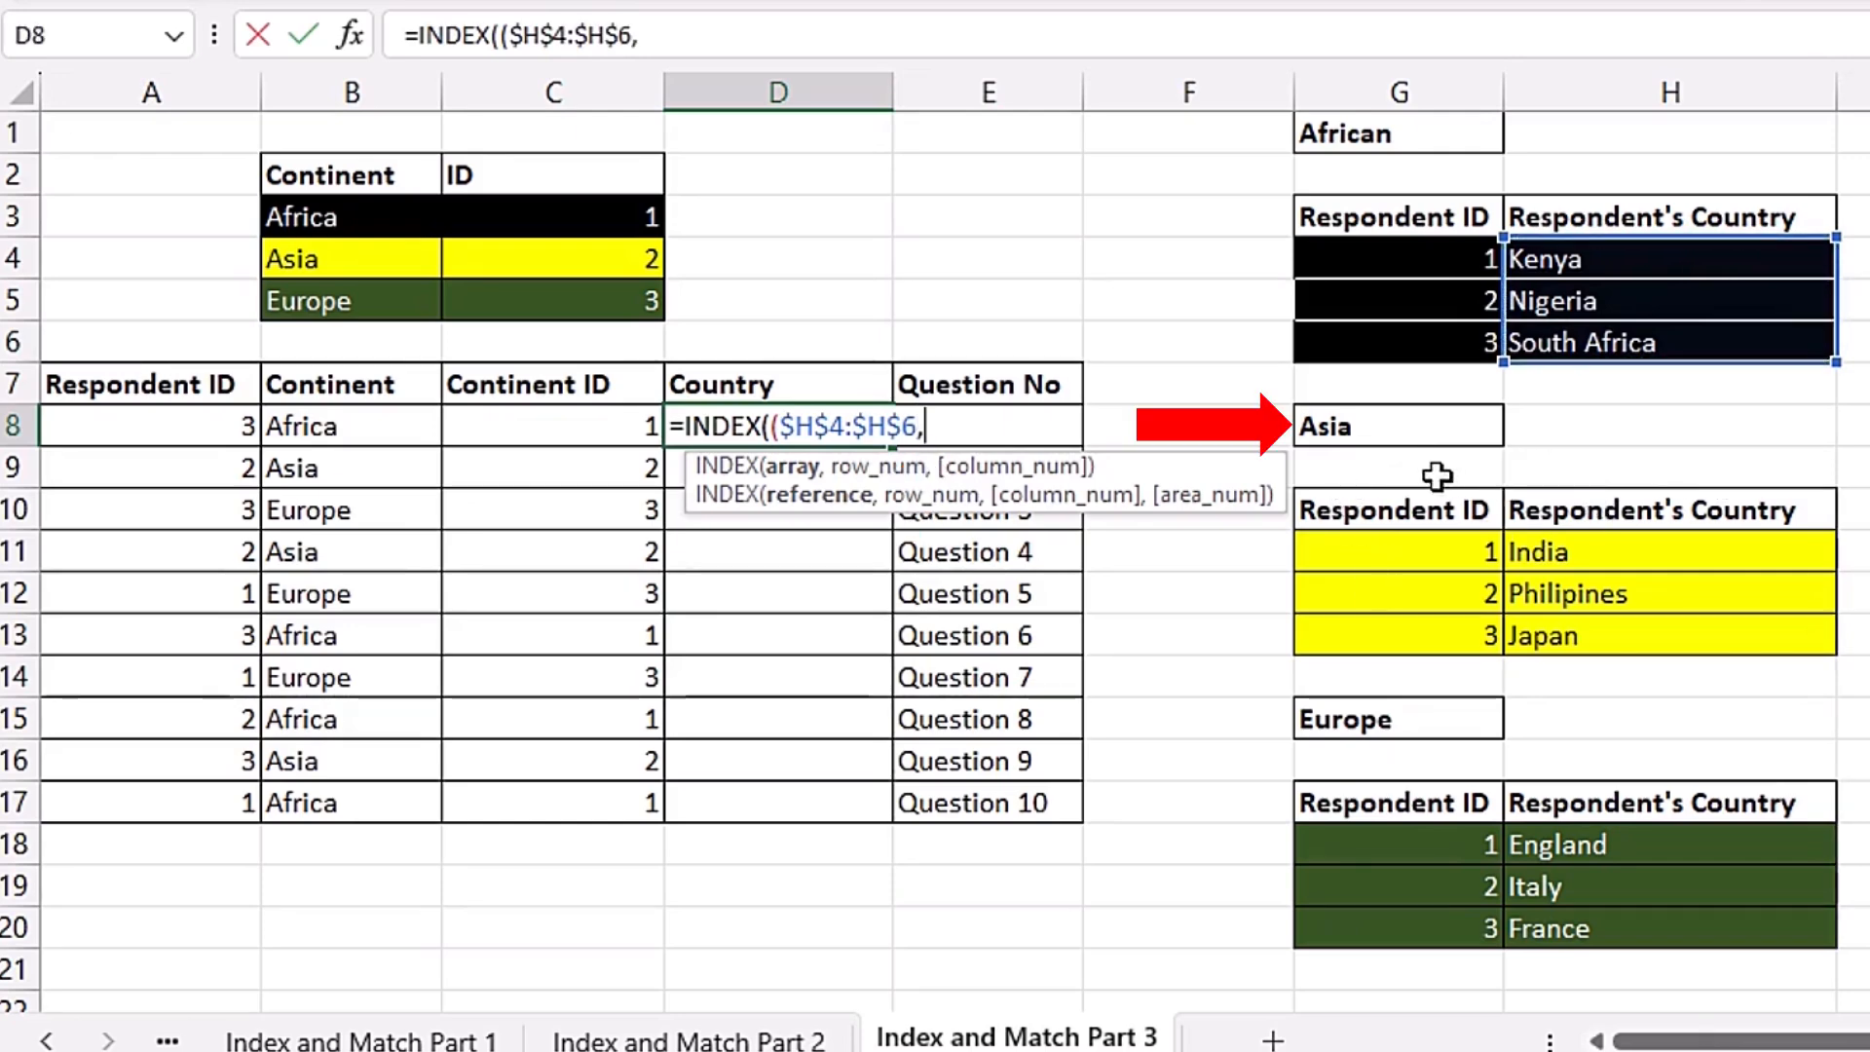
pyautogui.moveTo(1677, 549); pyautogui.dragTo(1677, 628)
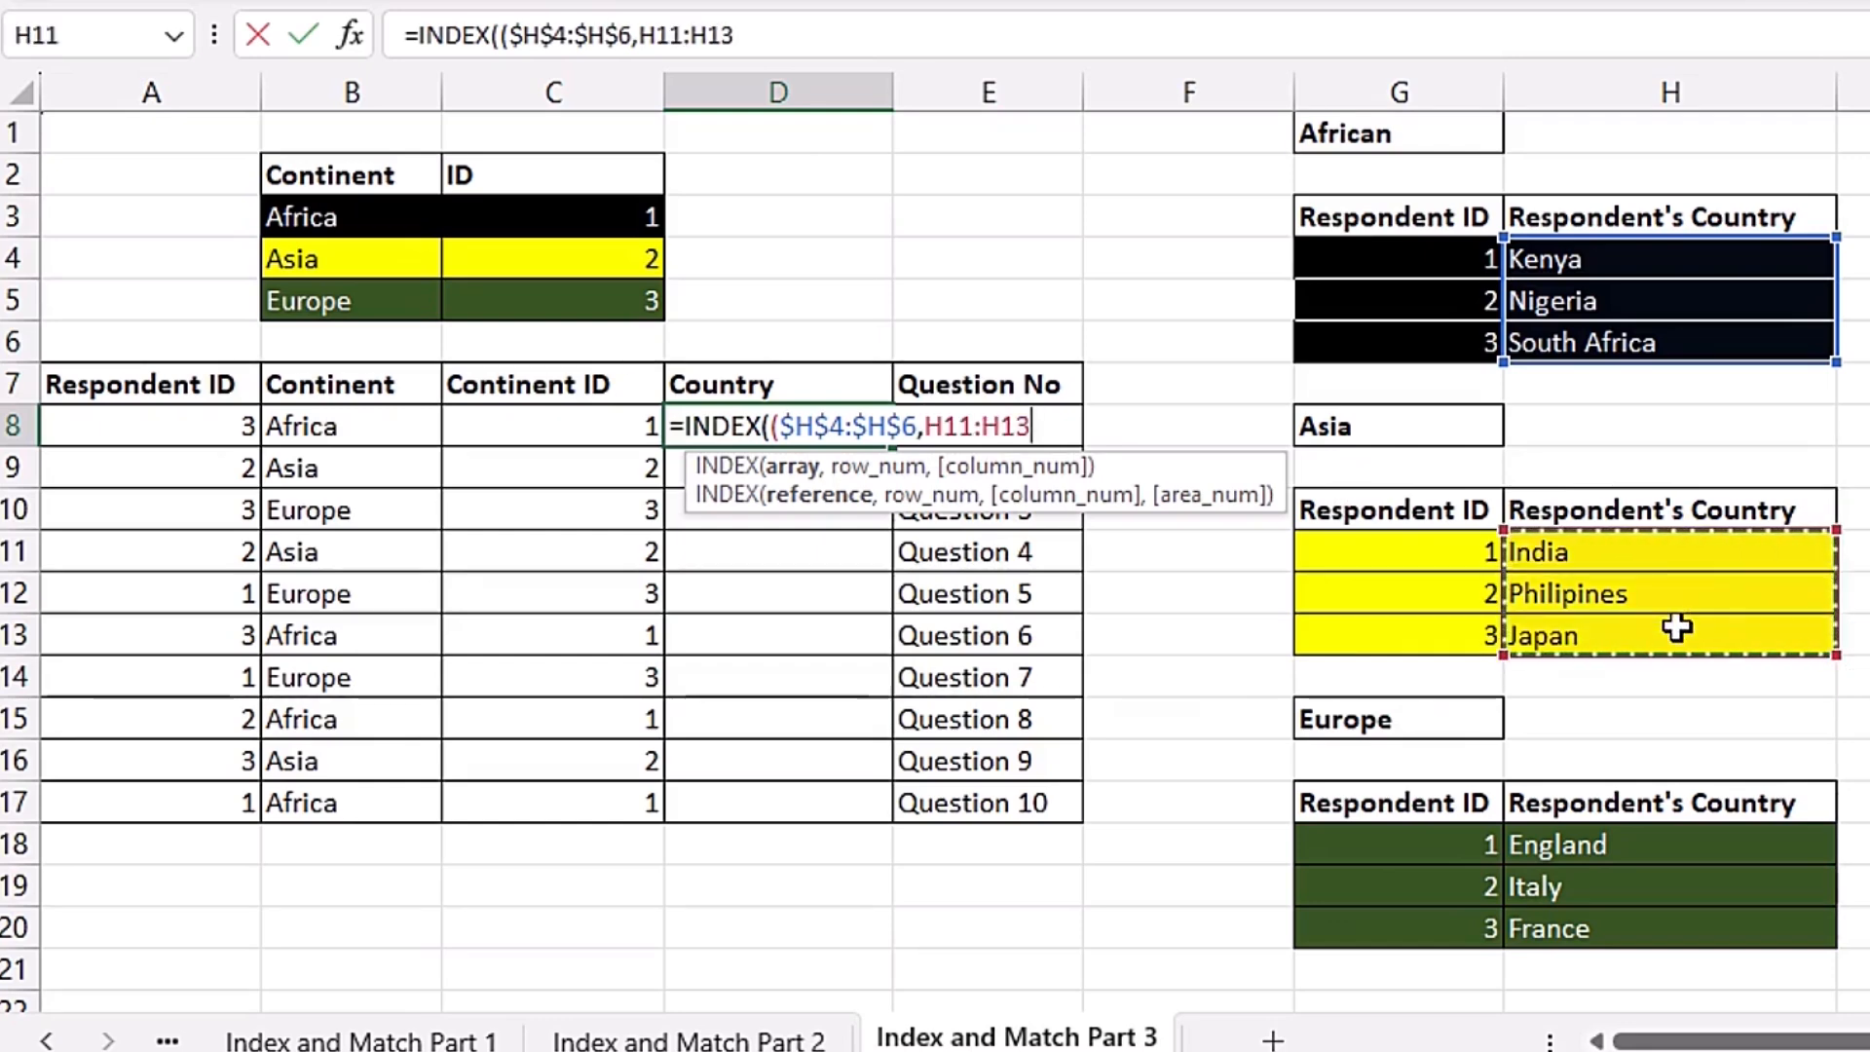
pyautogui.press('F4')
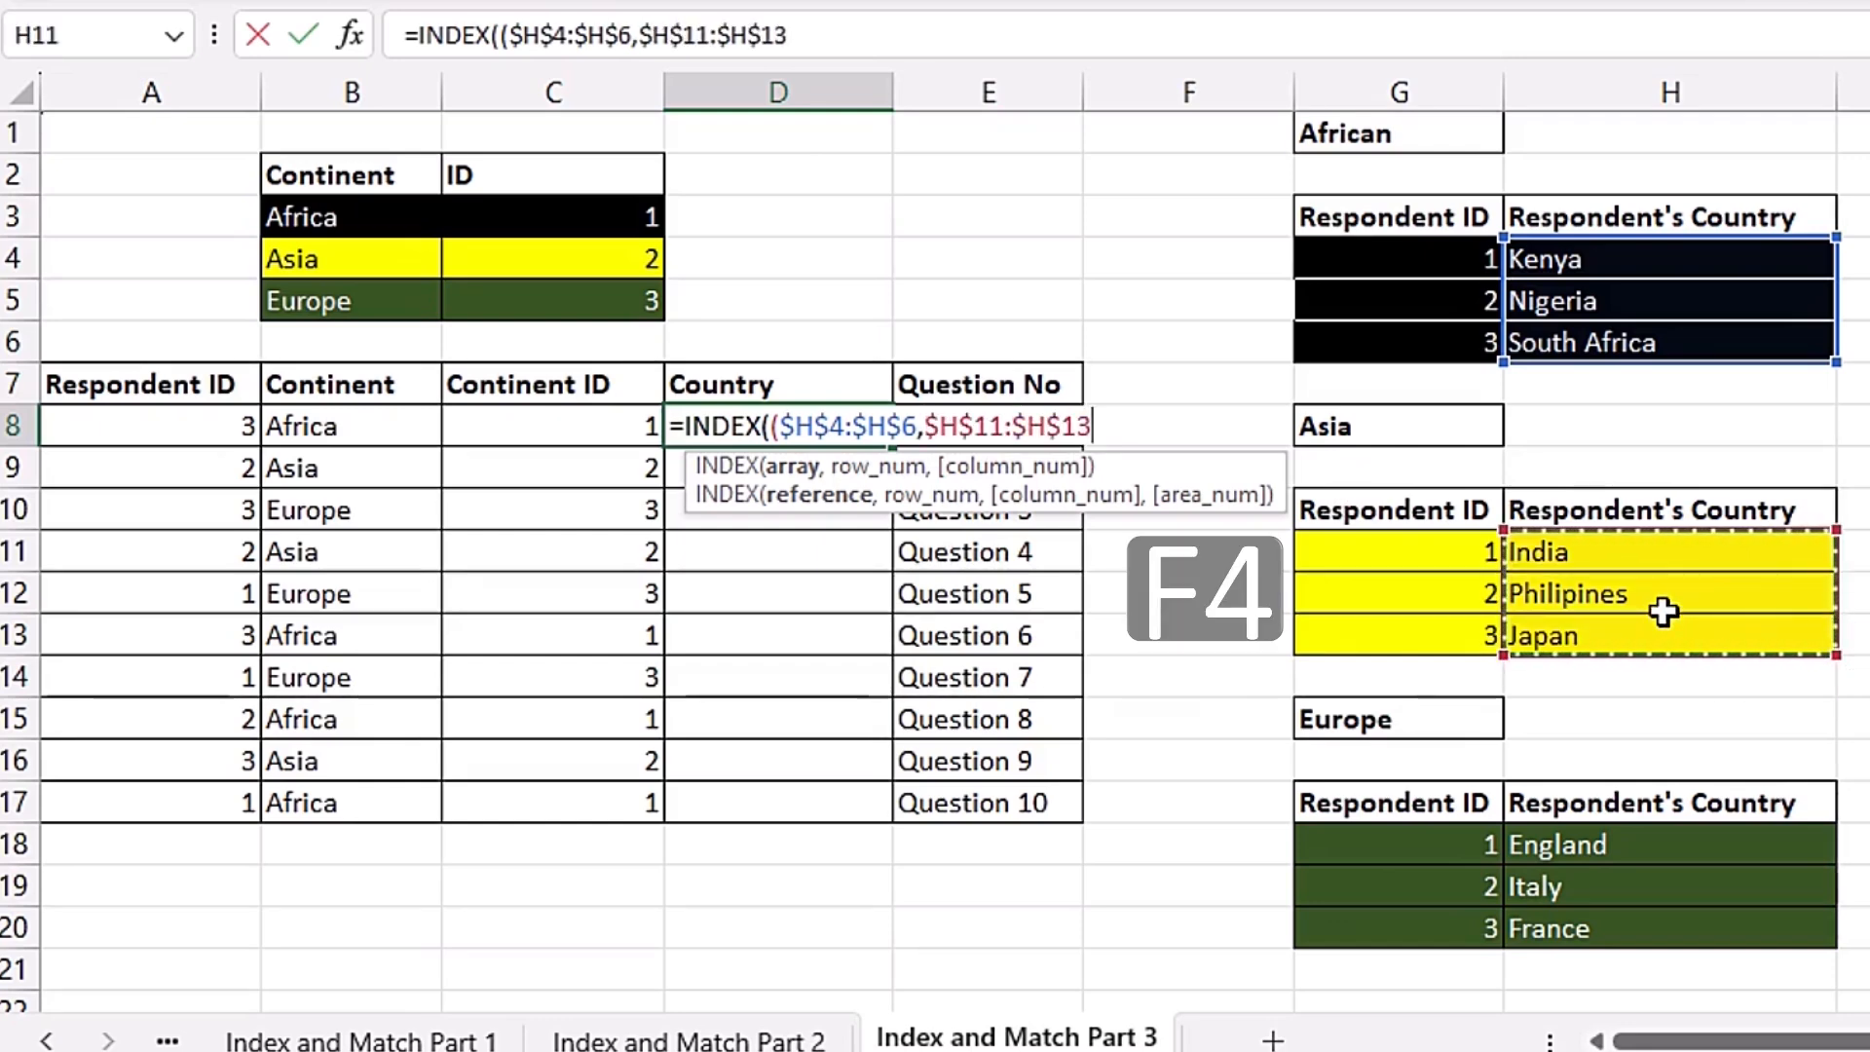
pyautogui.write(',')
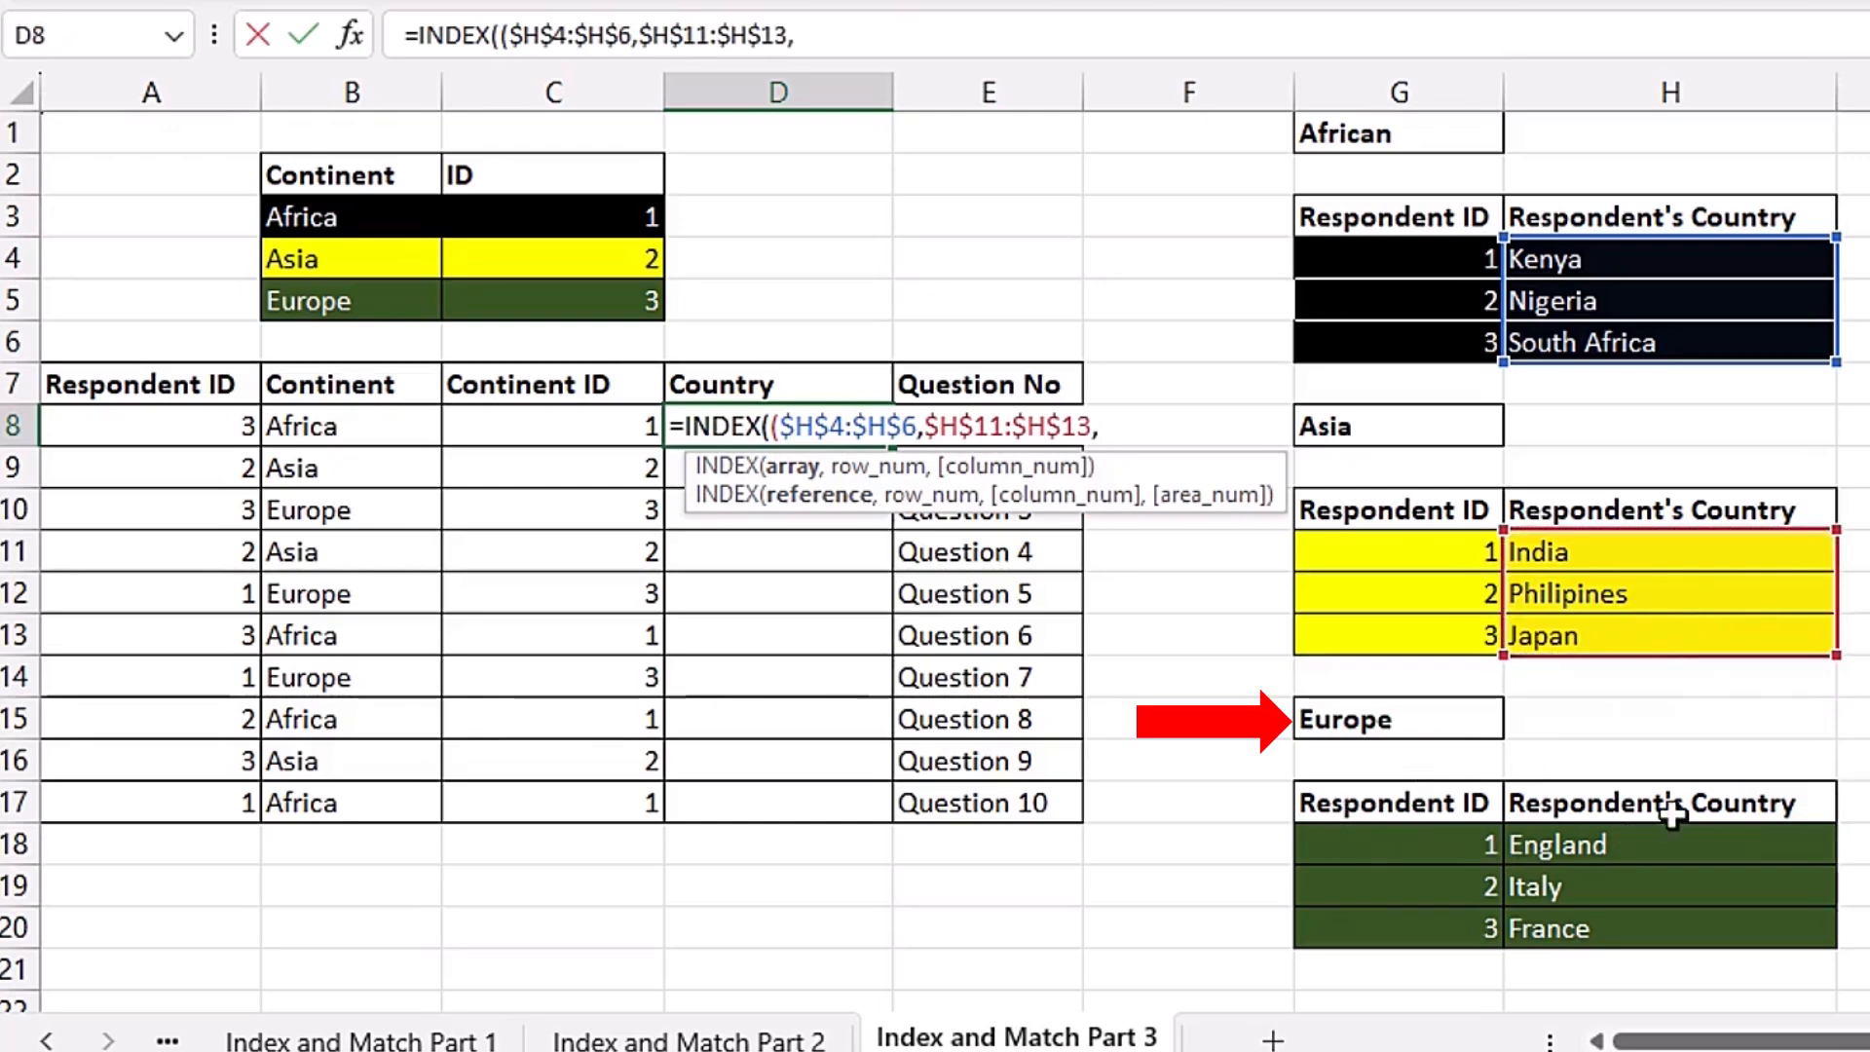
pyautogui.moveTo(1568, 845); pyautogui.dragTo(1617, 928)
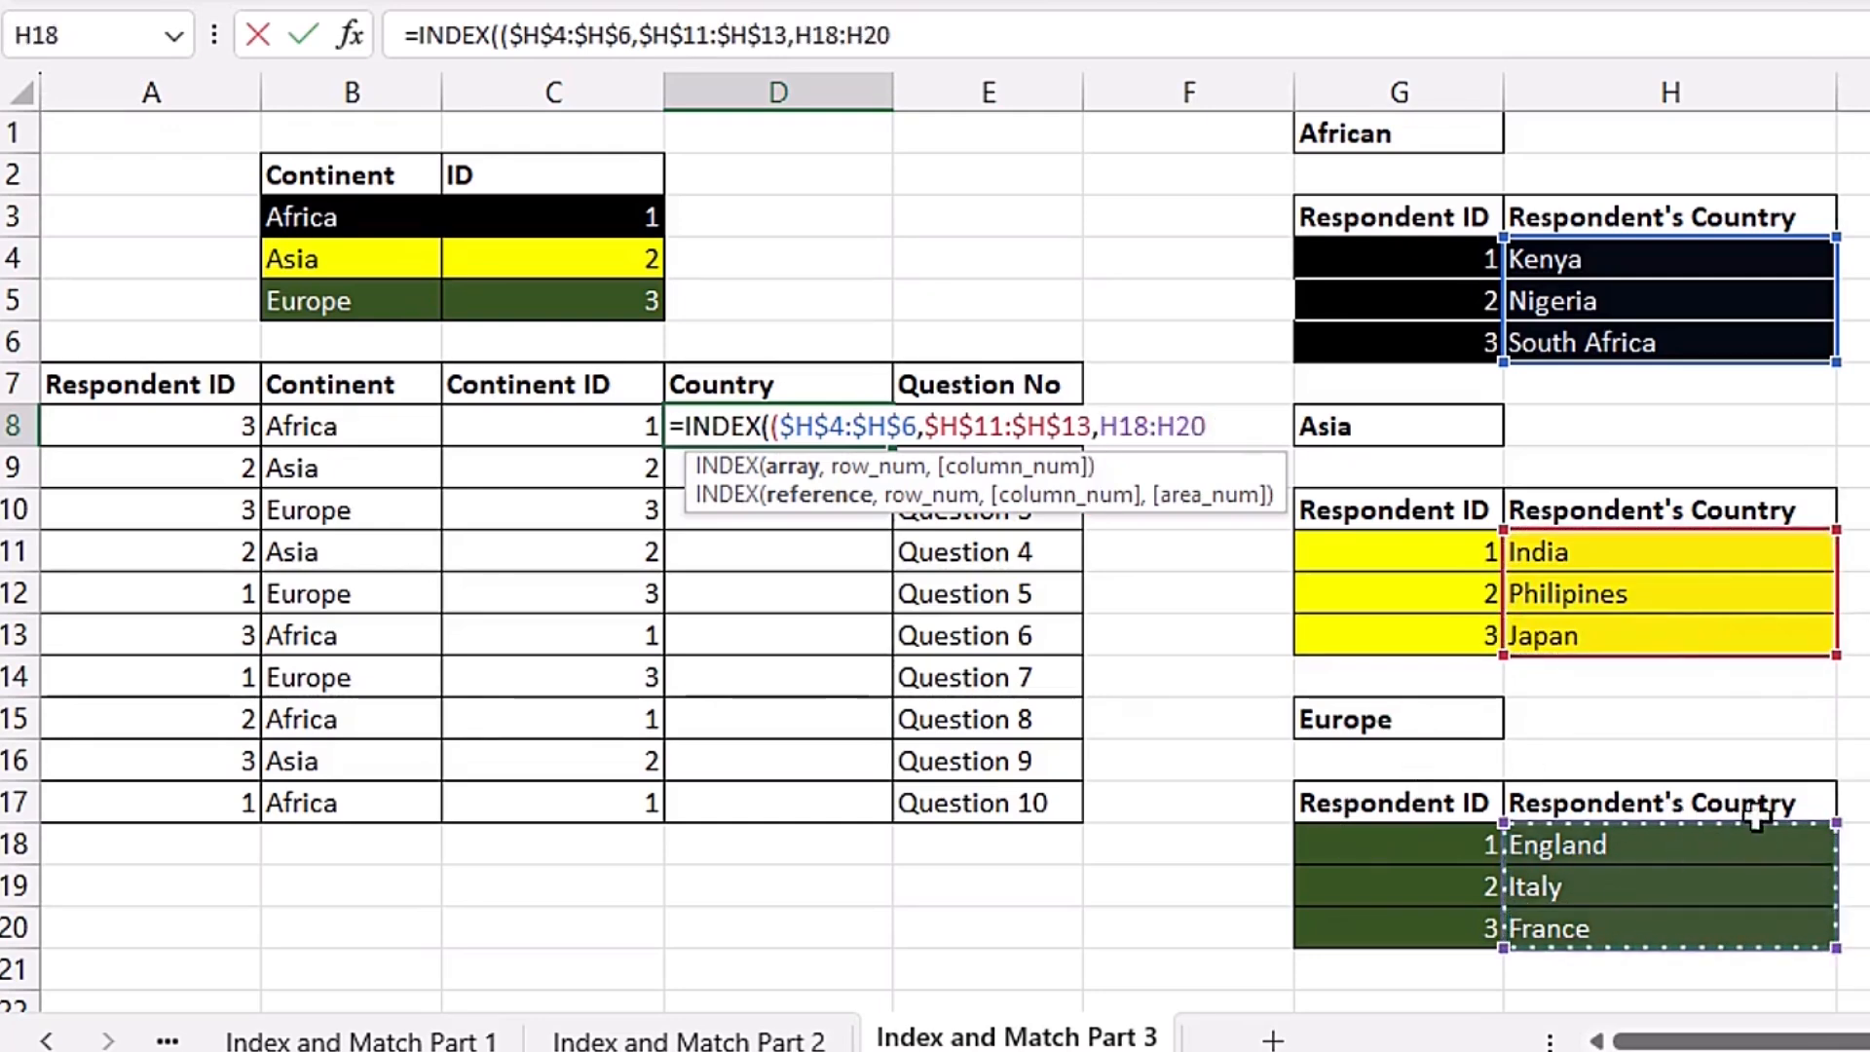
pyautogui.press('F4')
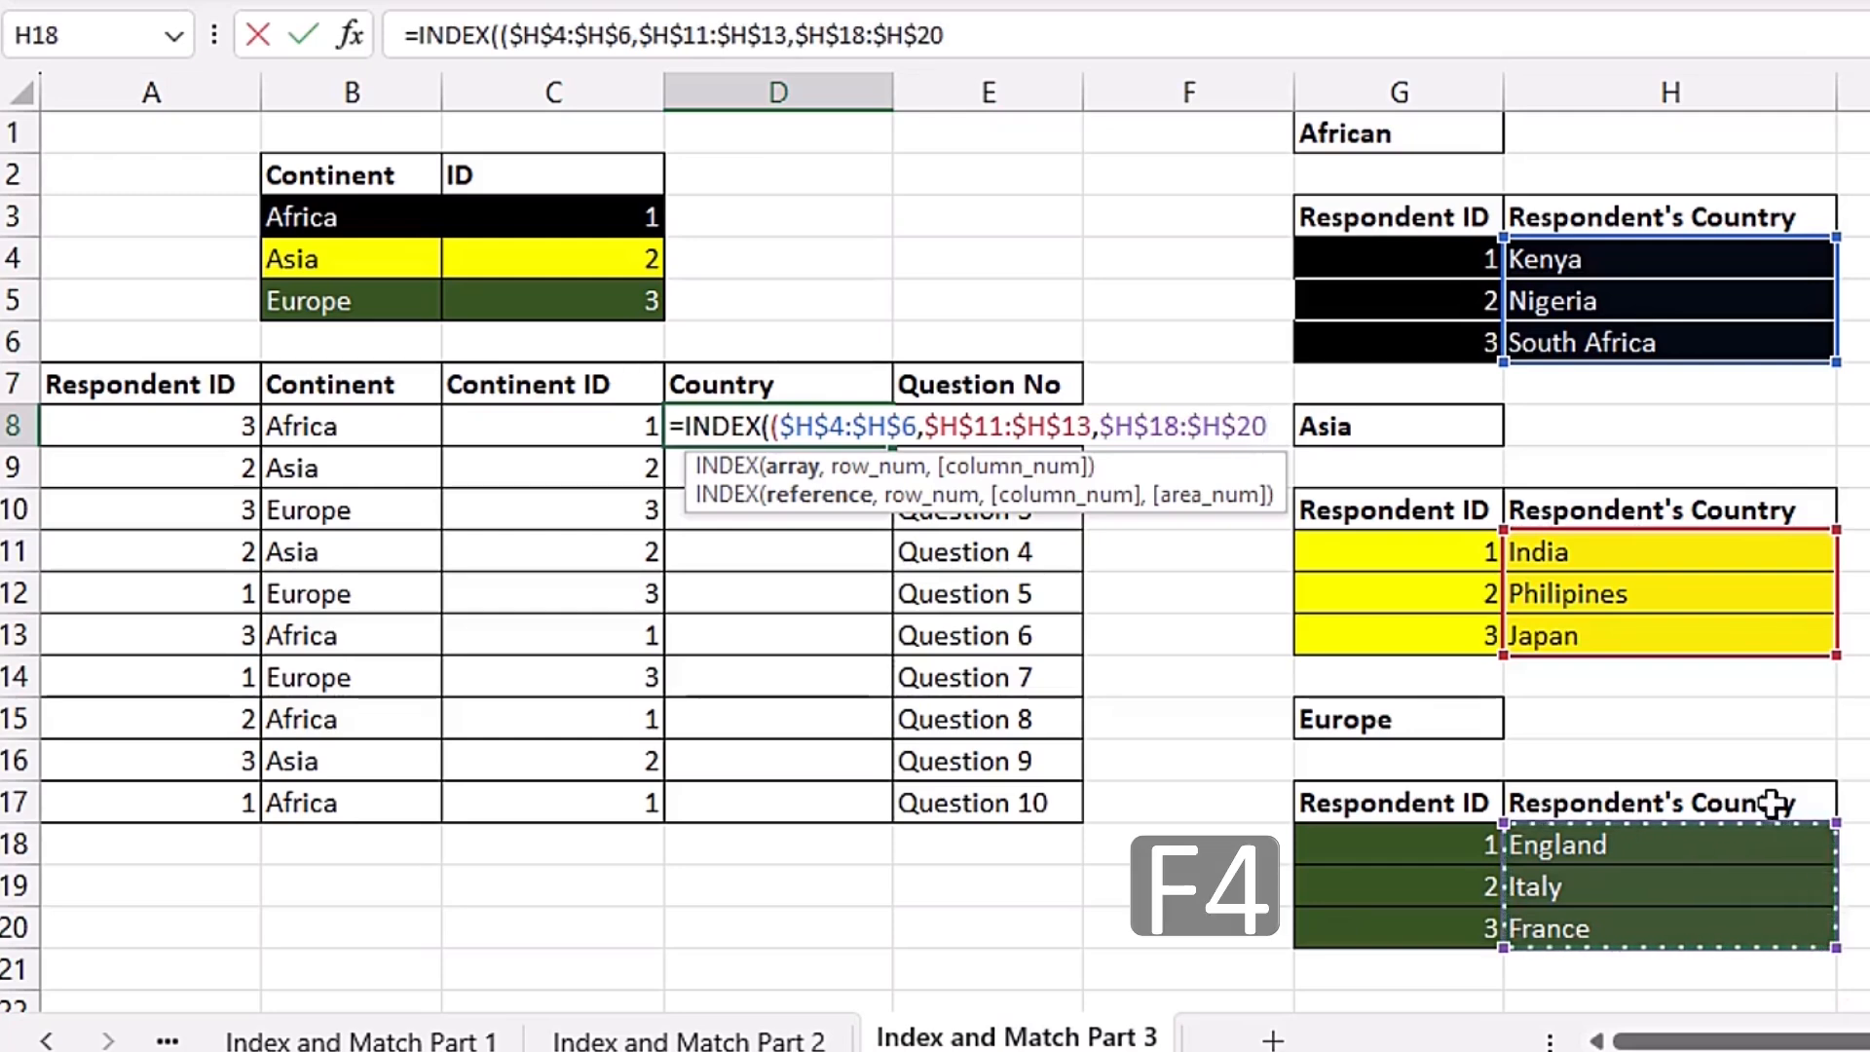
pyautogui.write(')')
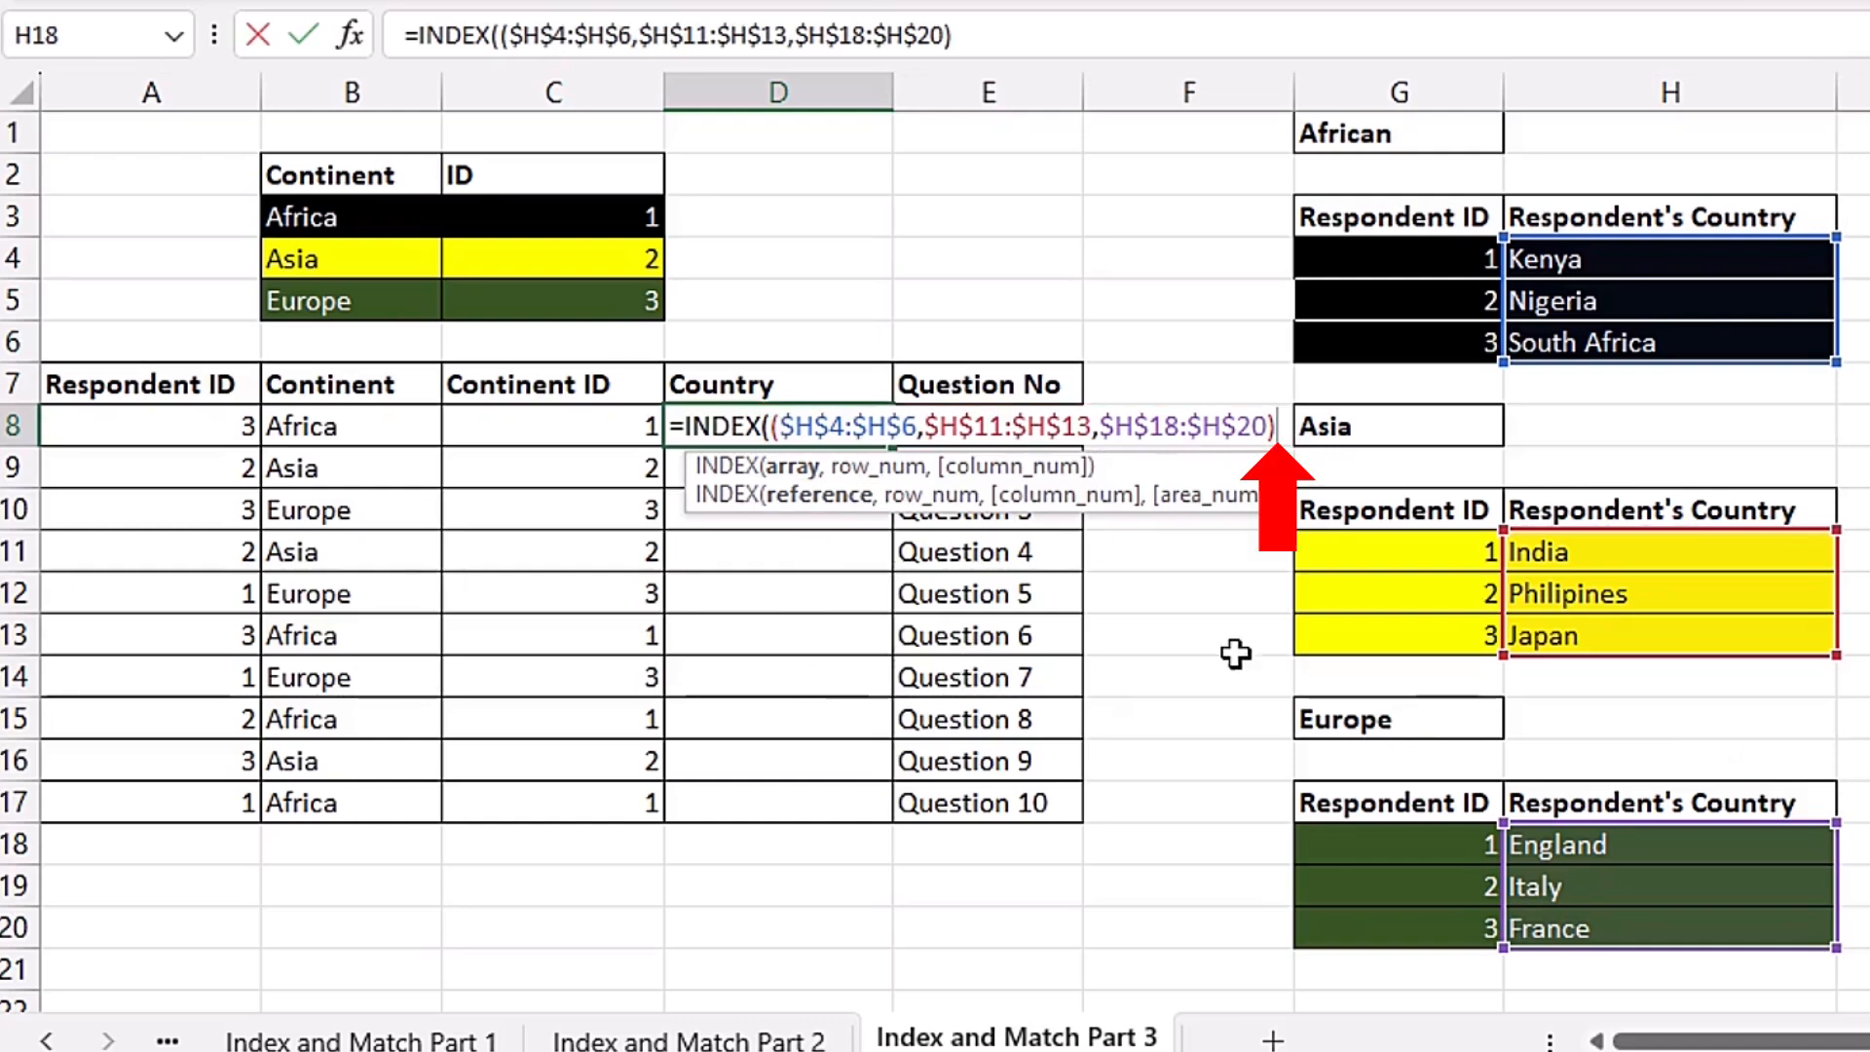
# Step: Add the row number as MATCH(A8,$G$4:$G$6,0), matching the respondent ID exactly against the African ID list
pyautogui.write(',')
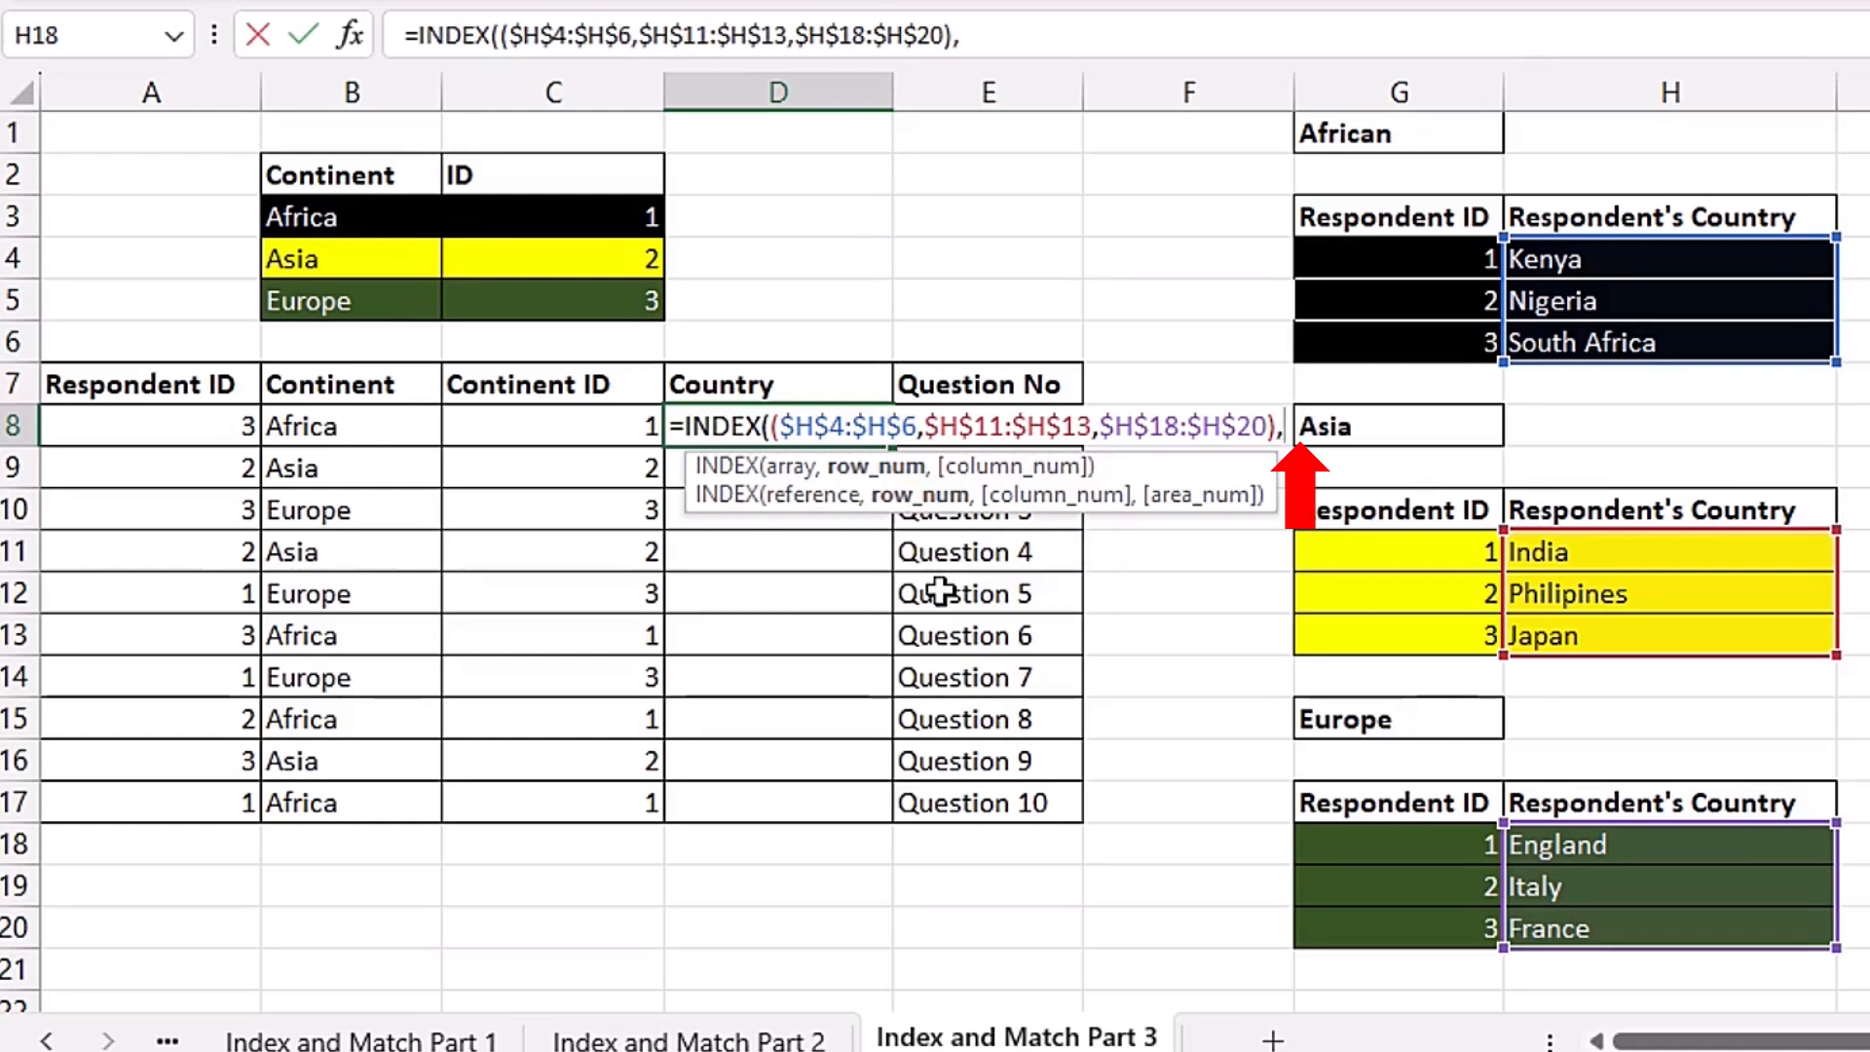
pyautogui.write('matc')
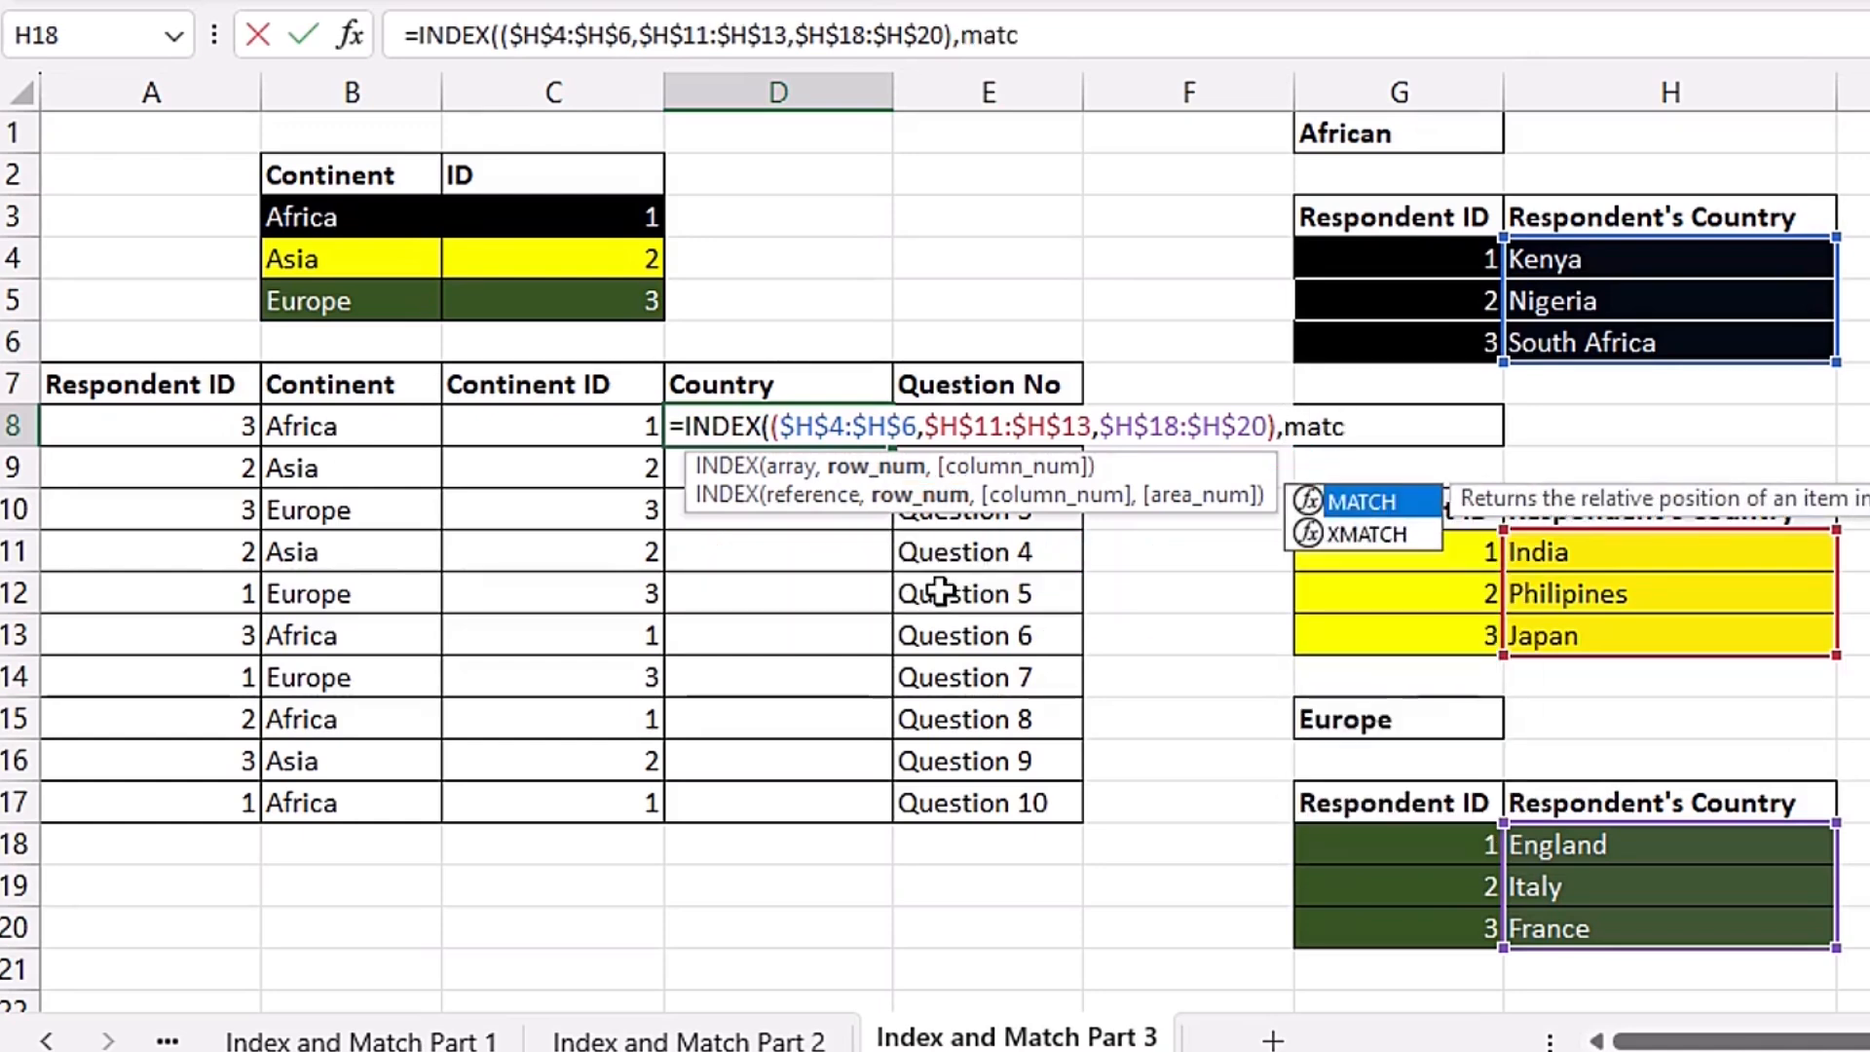
pyautogui.press('Tab')
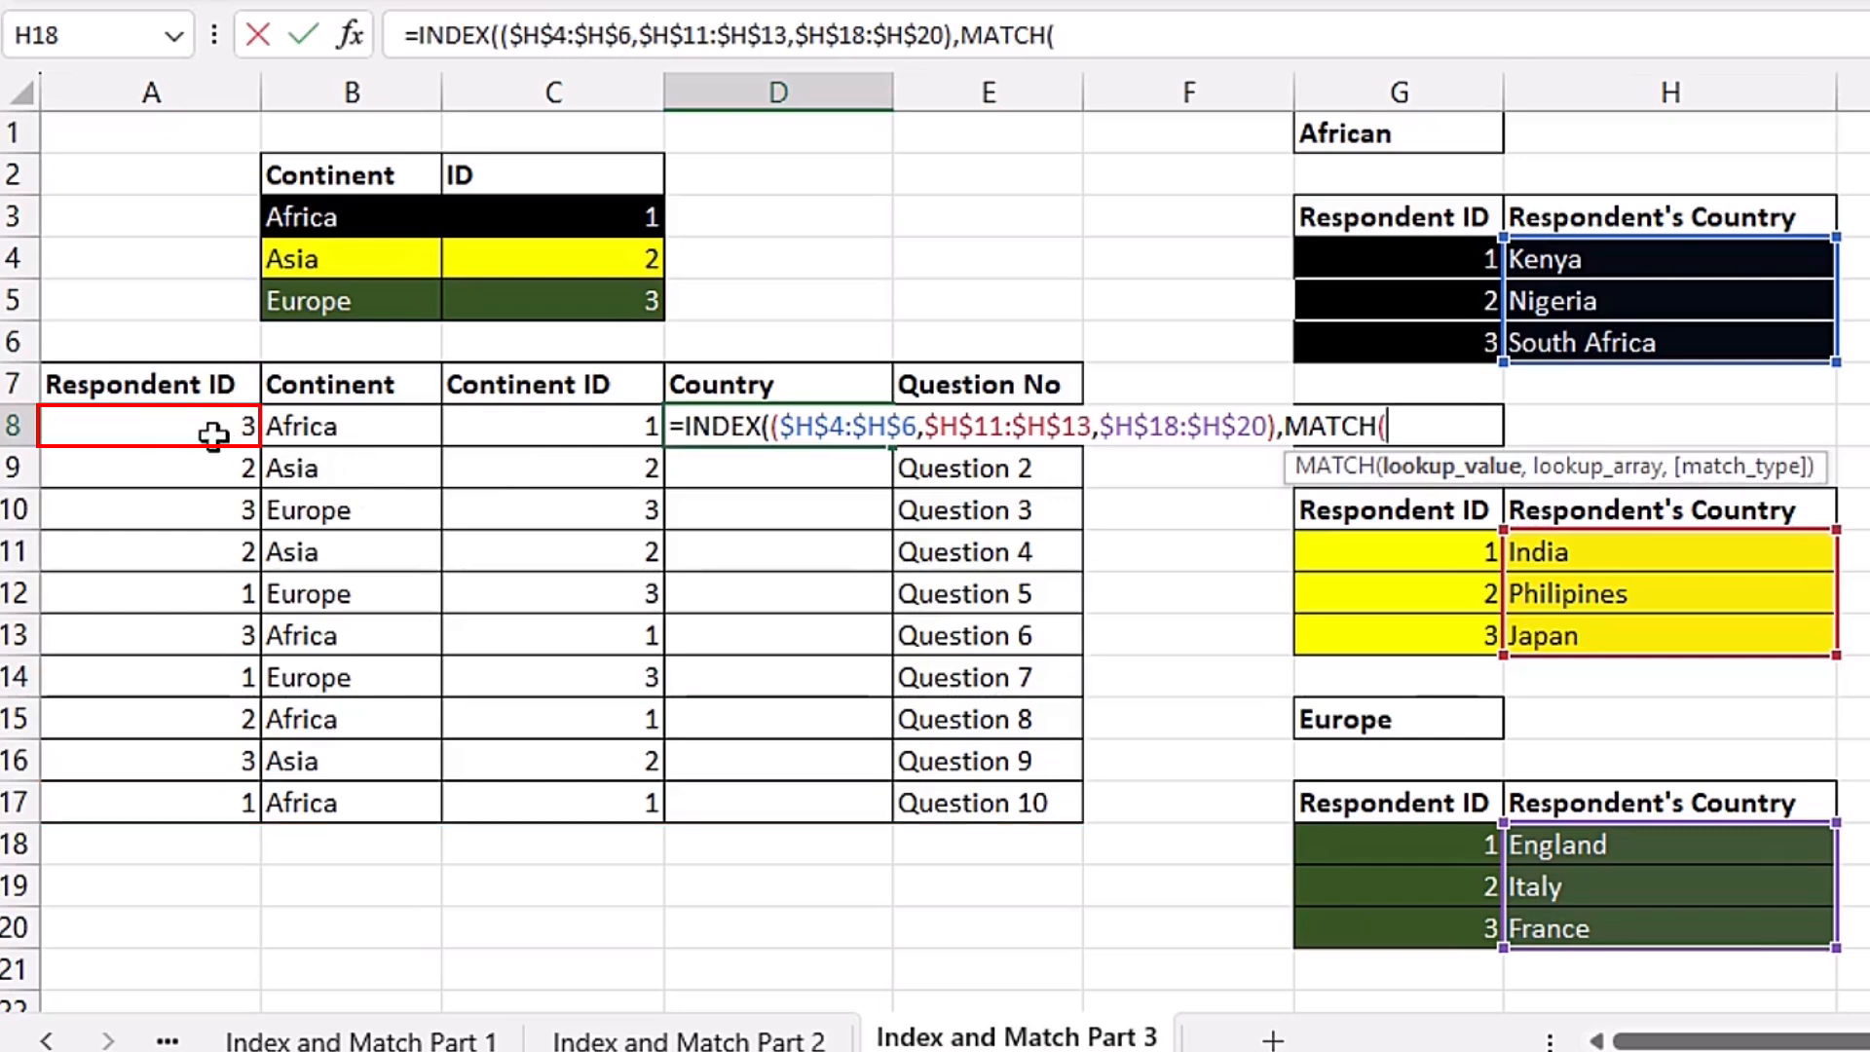
pyautogui.click(139, 426)
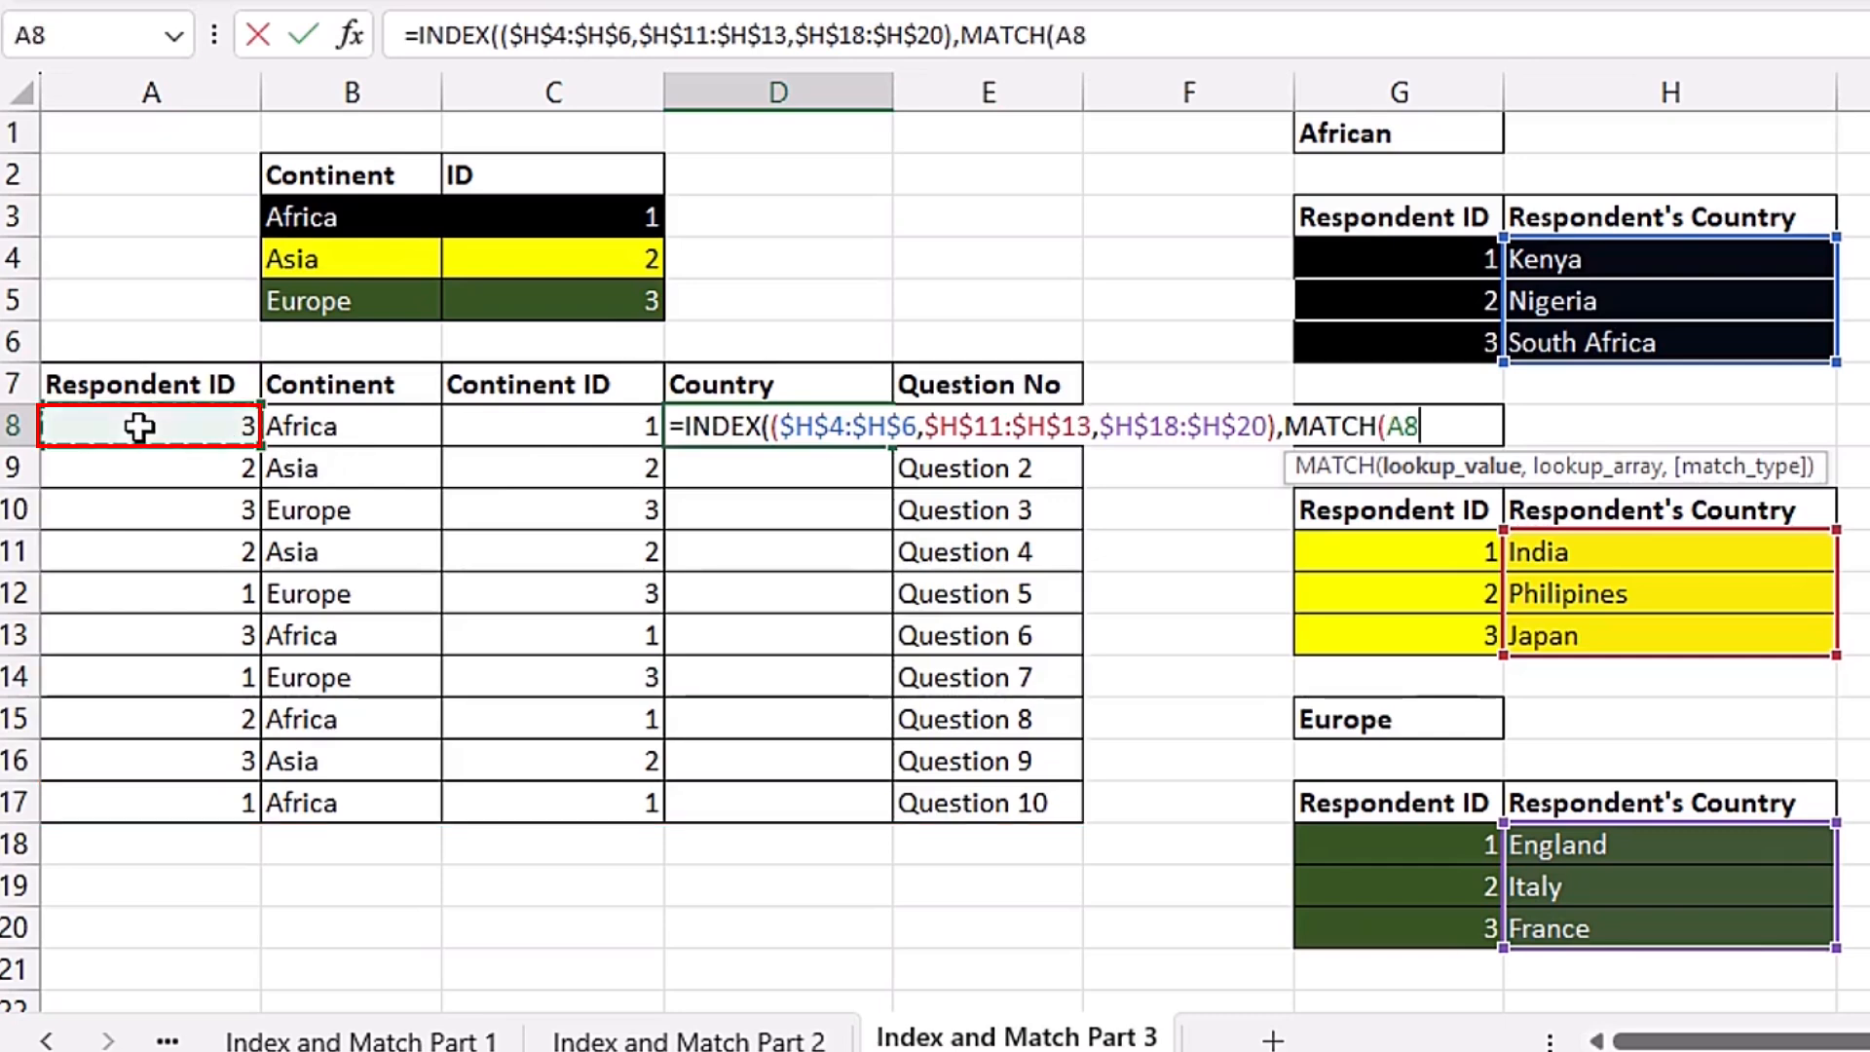
pyautogui.write(',')
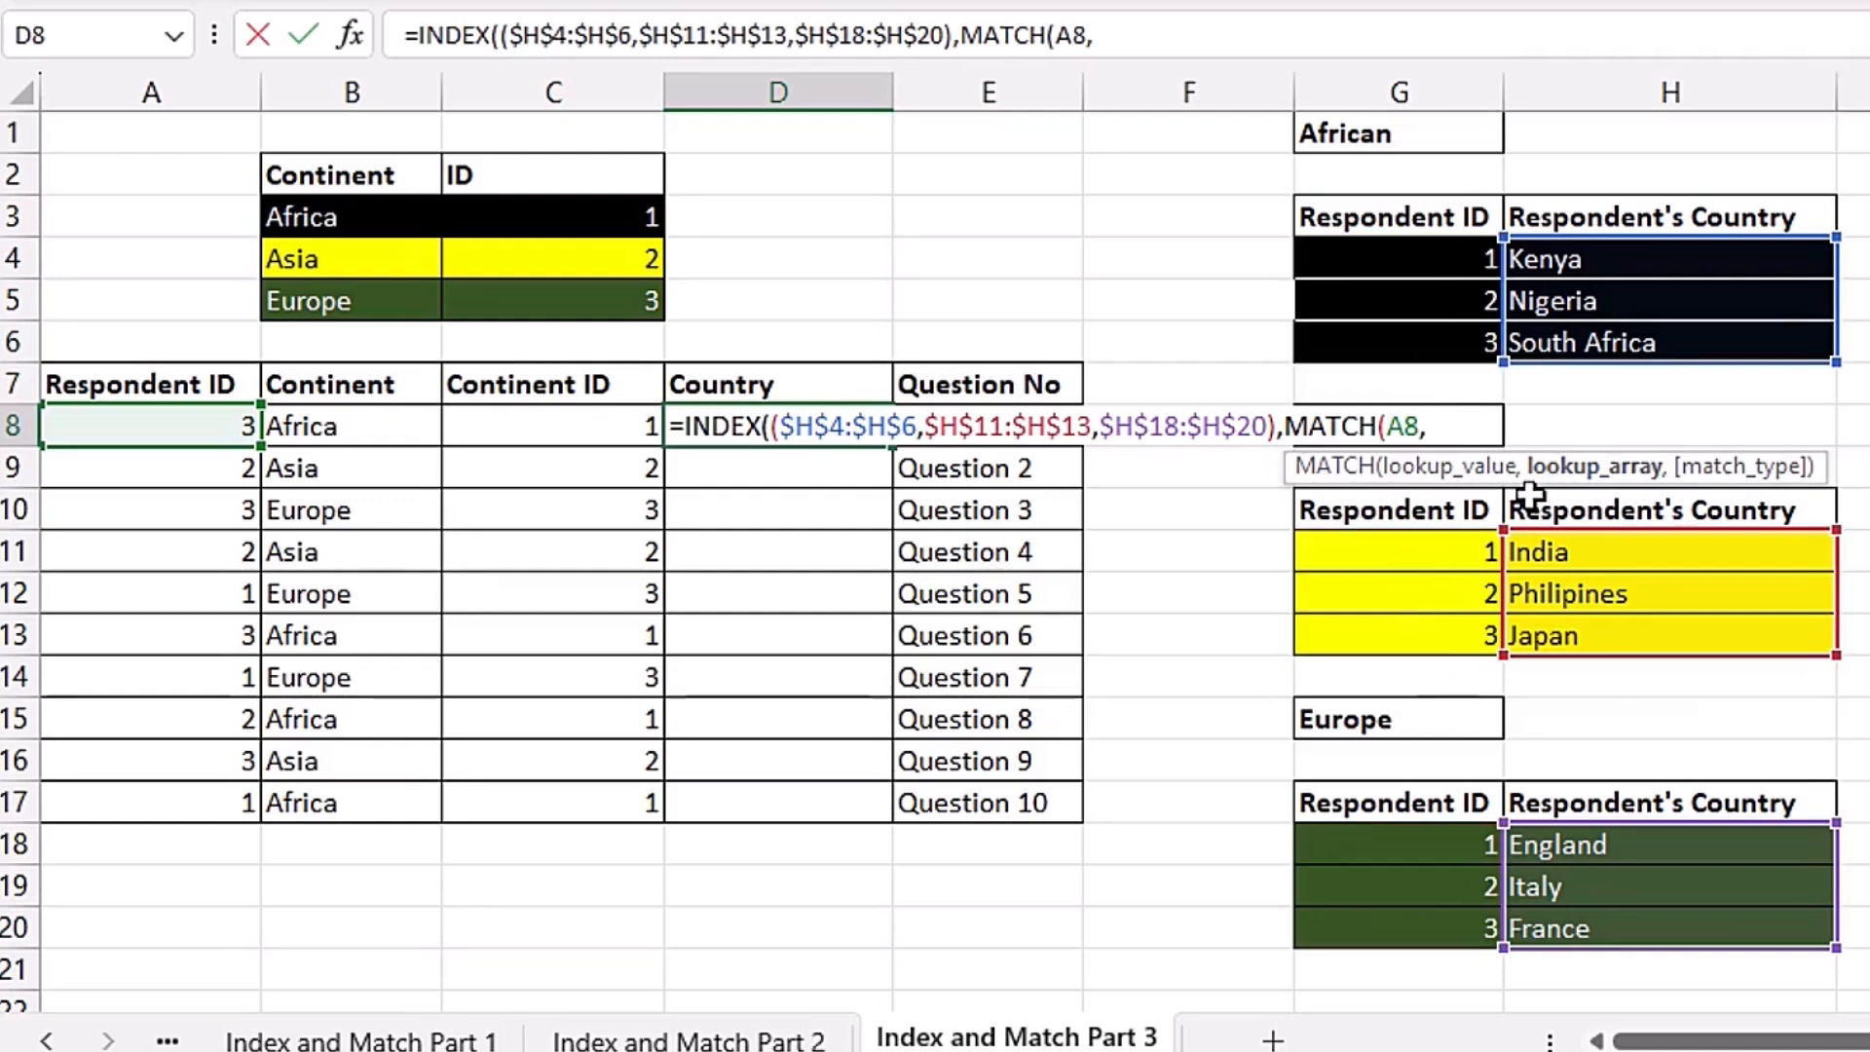
pyautogui.moveTo(1434, 264); pyautogui.dragTo(1435, 332)
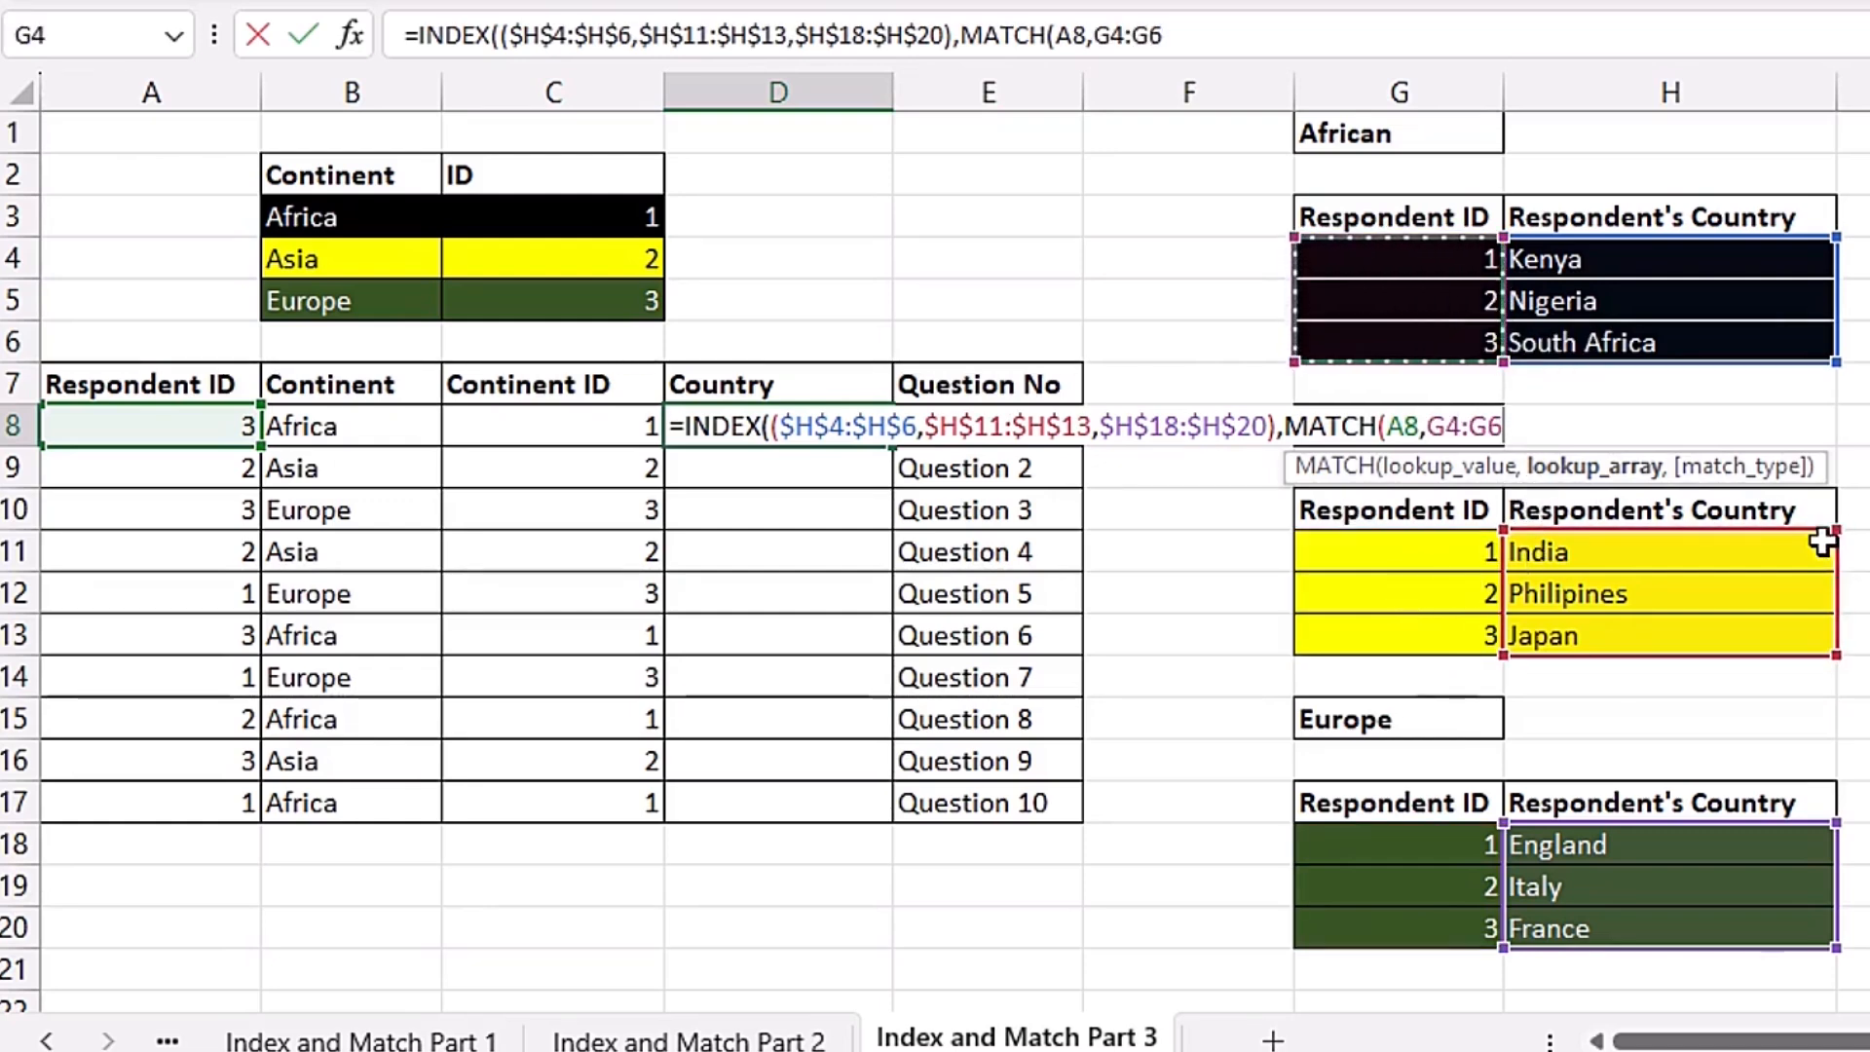
pyautogui.press('F4')
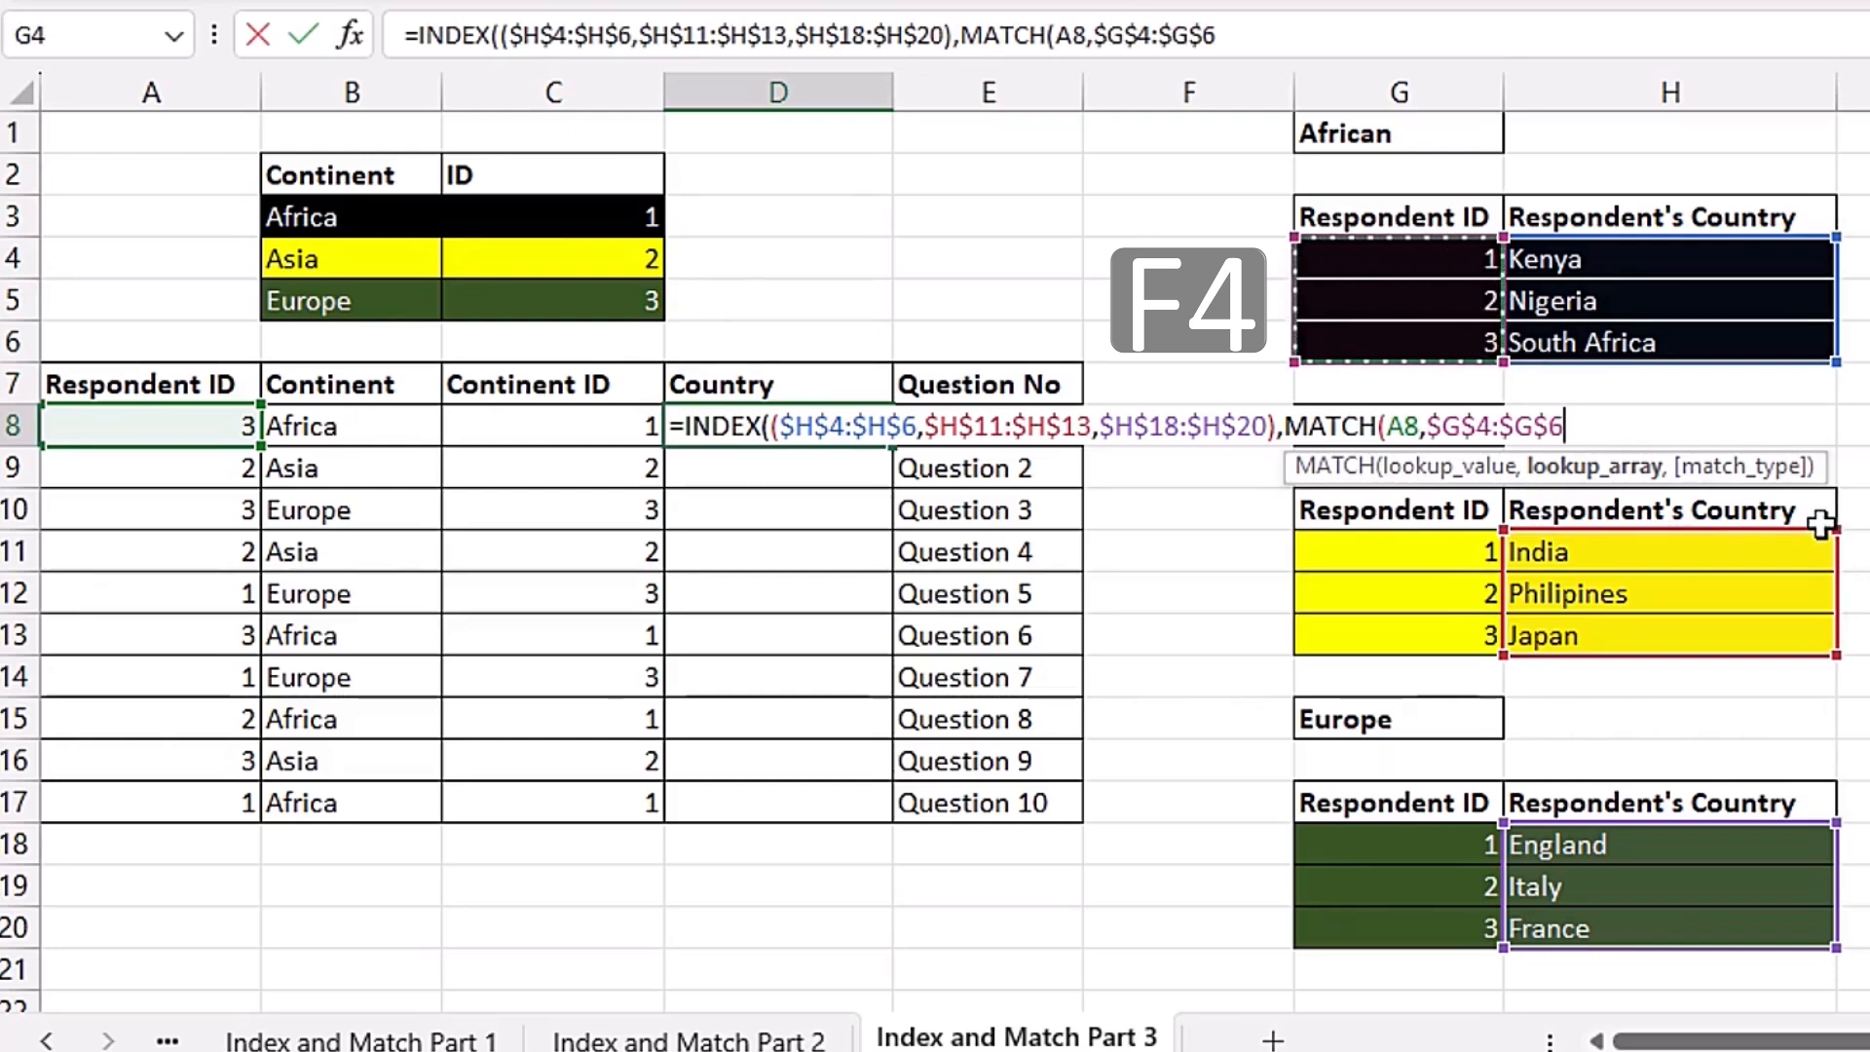
pyautogui.write(',')
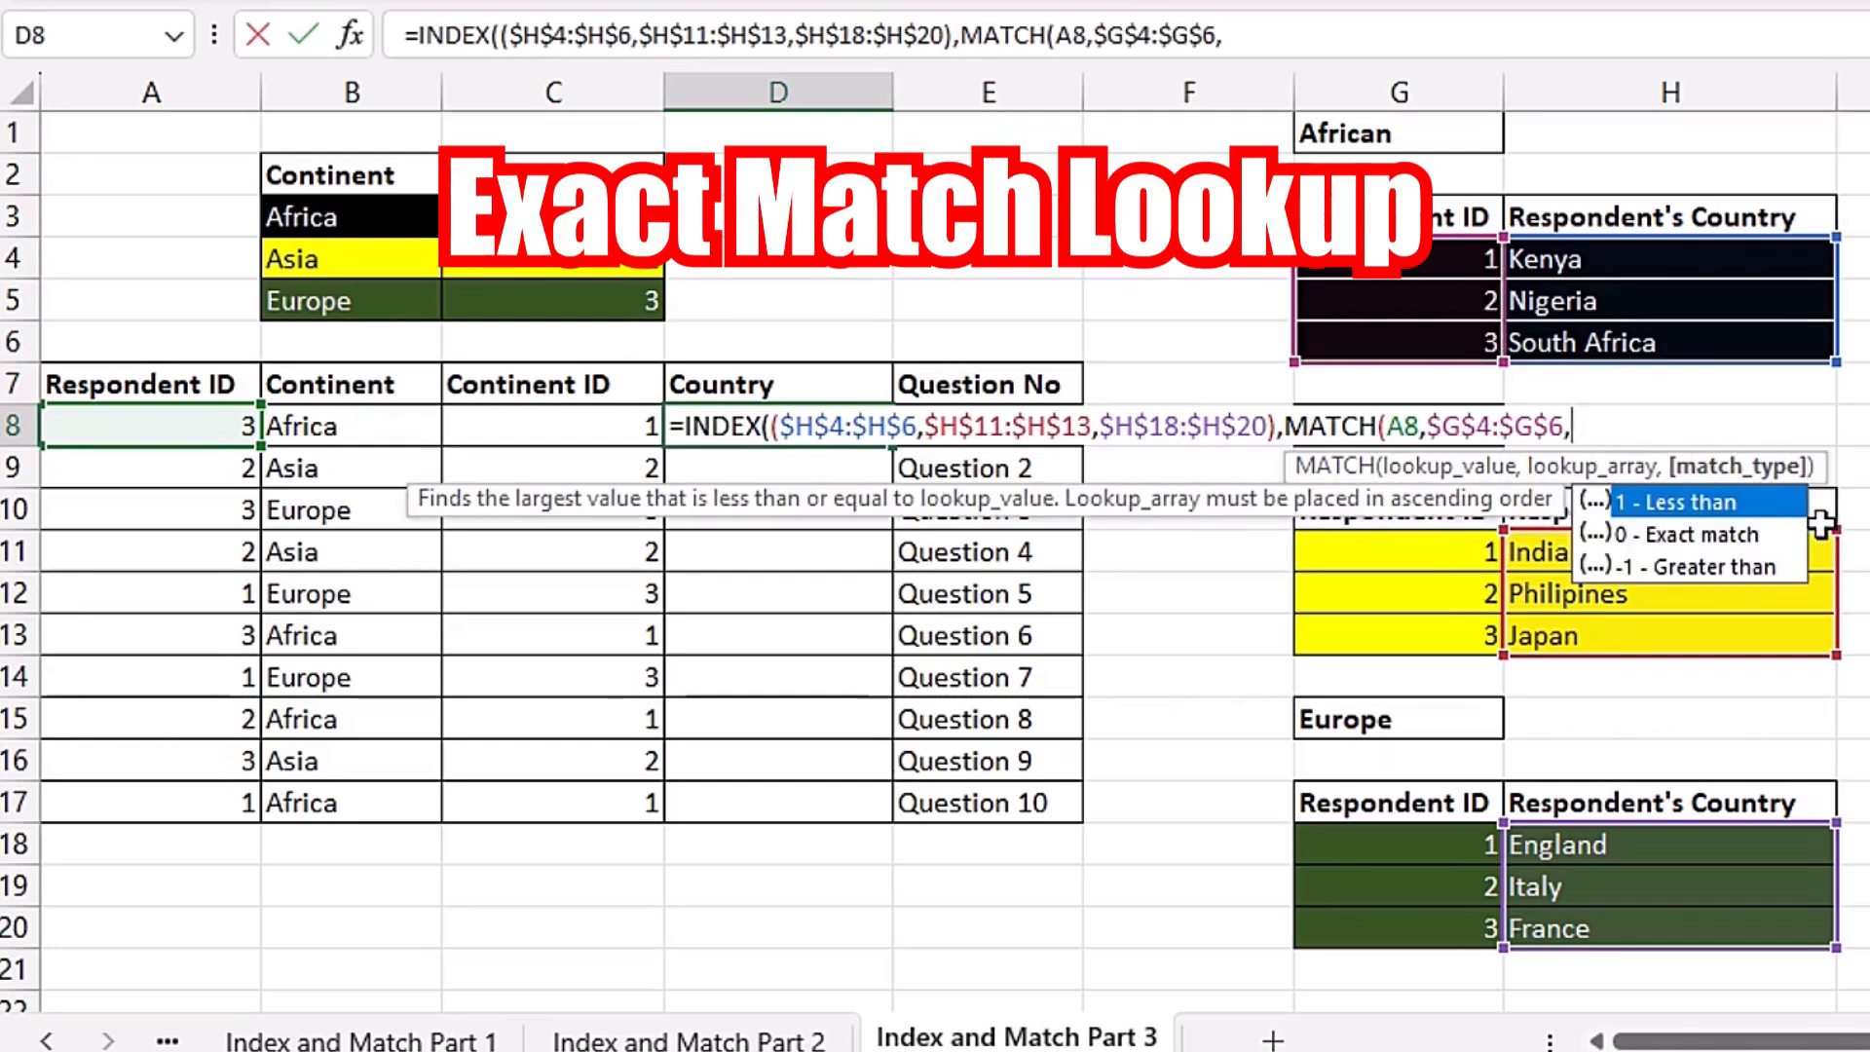
pyautogui.press('Down')
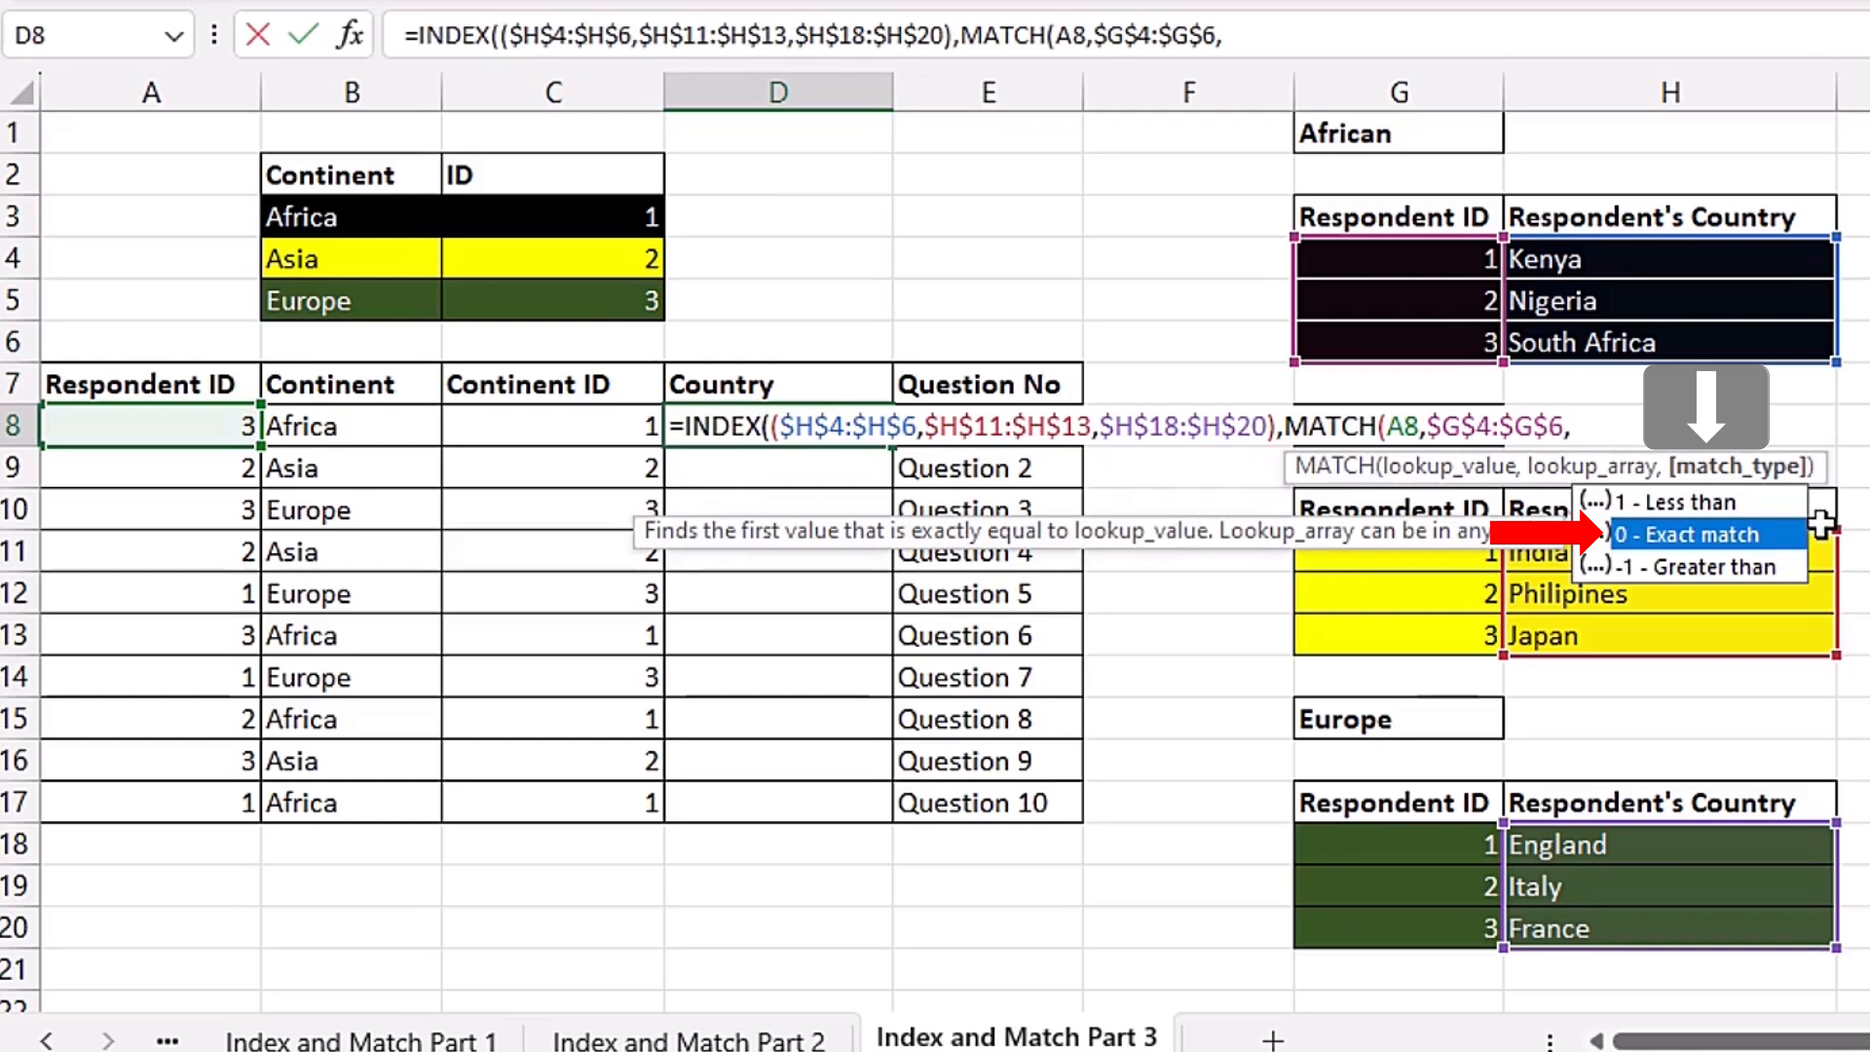
pyautogui.press('Tab')
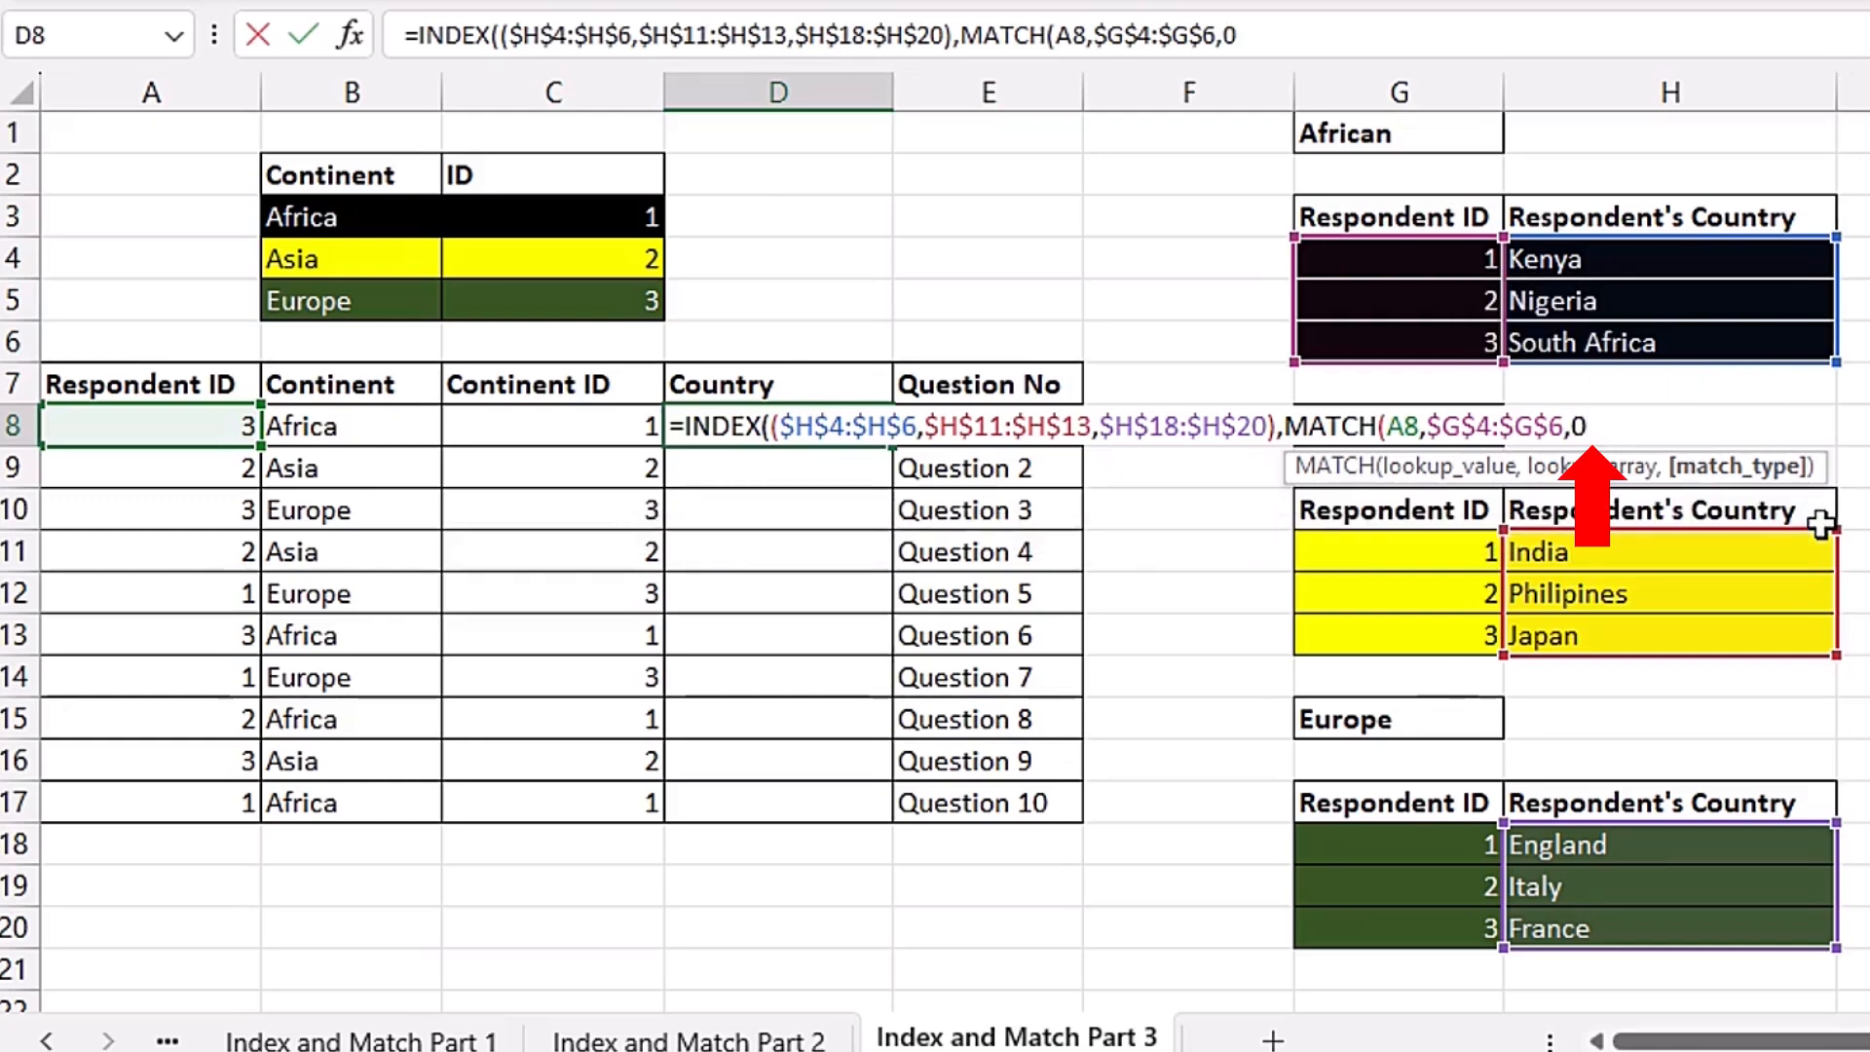
pyautogui.write(')')
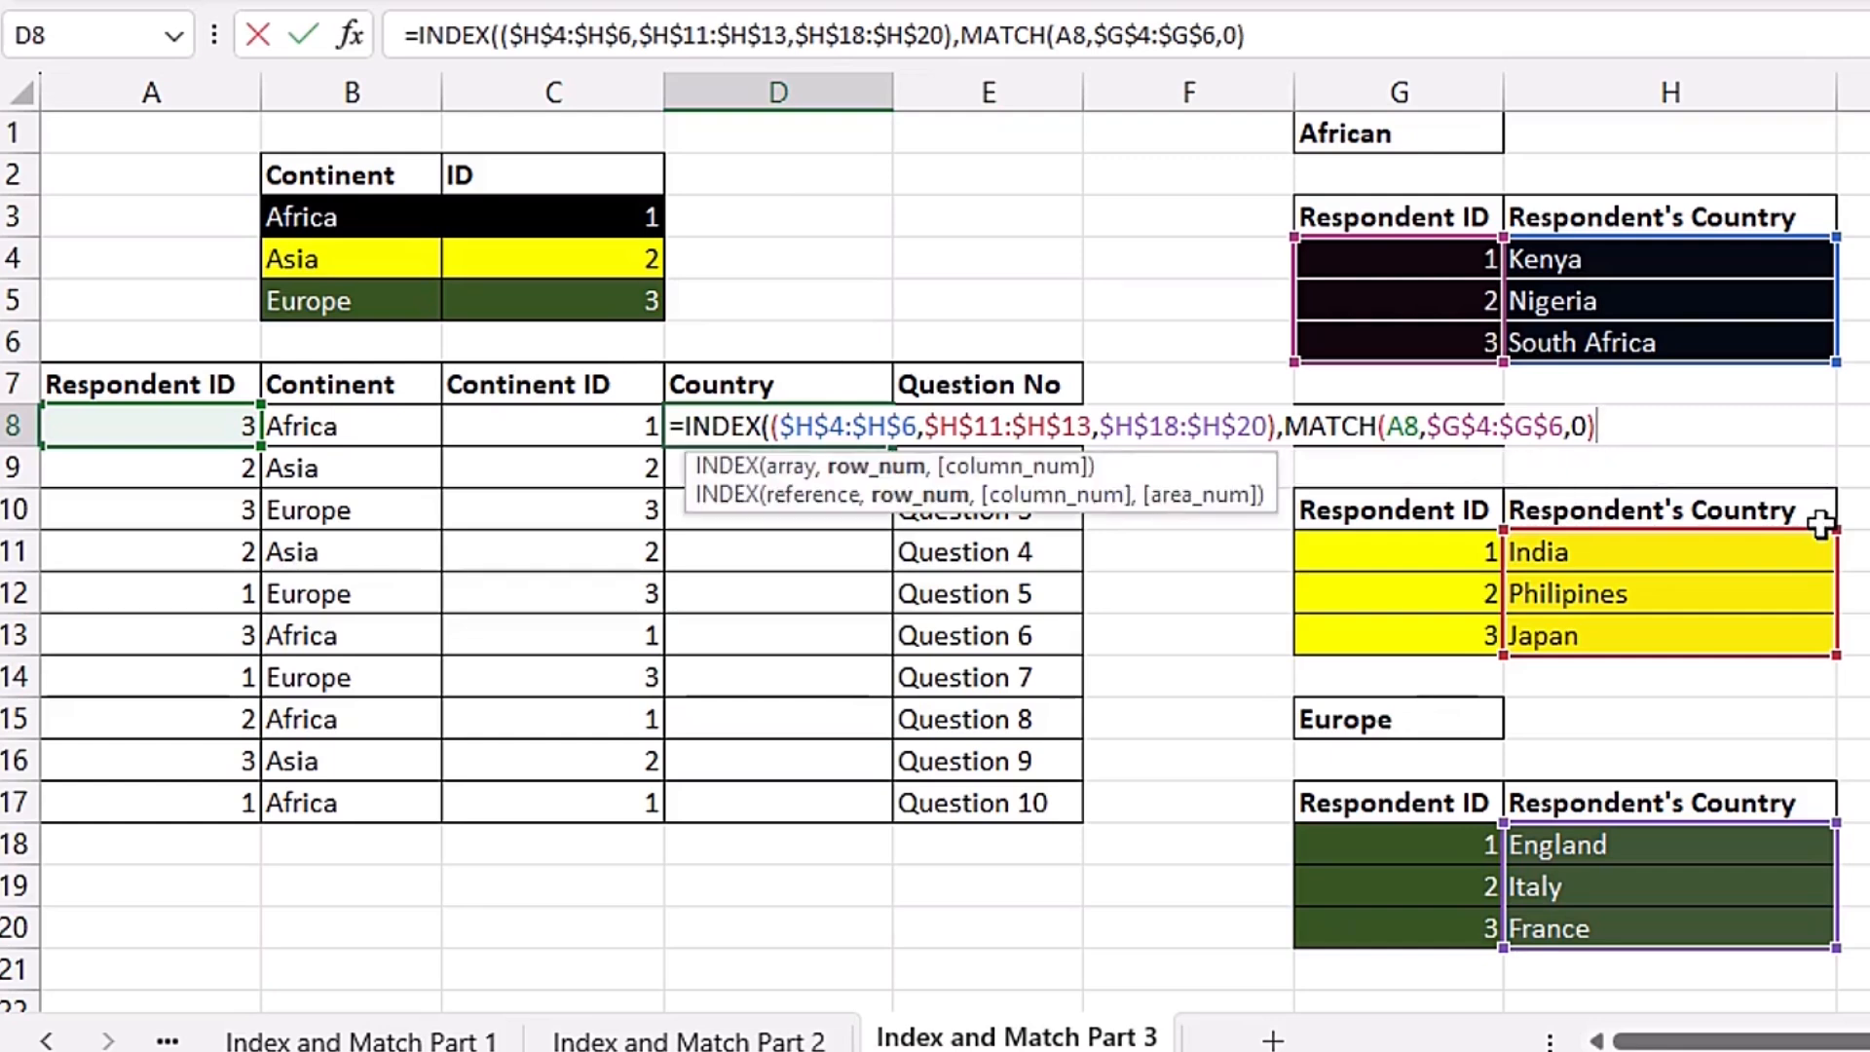
# Step: Leave the column argument empty, set the area number to C8, and close the INDEX formula
pyautogui.moveTo(1284, 430); pyautogui.dragTo(1596, 429)
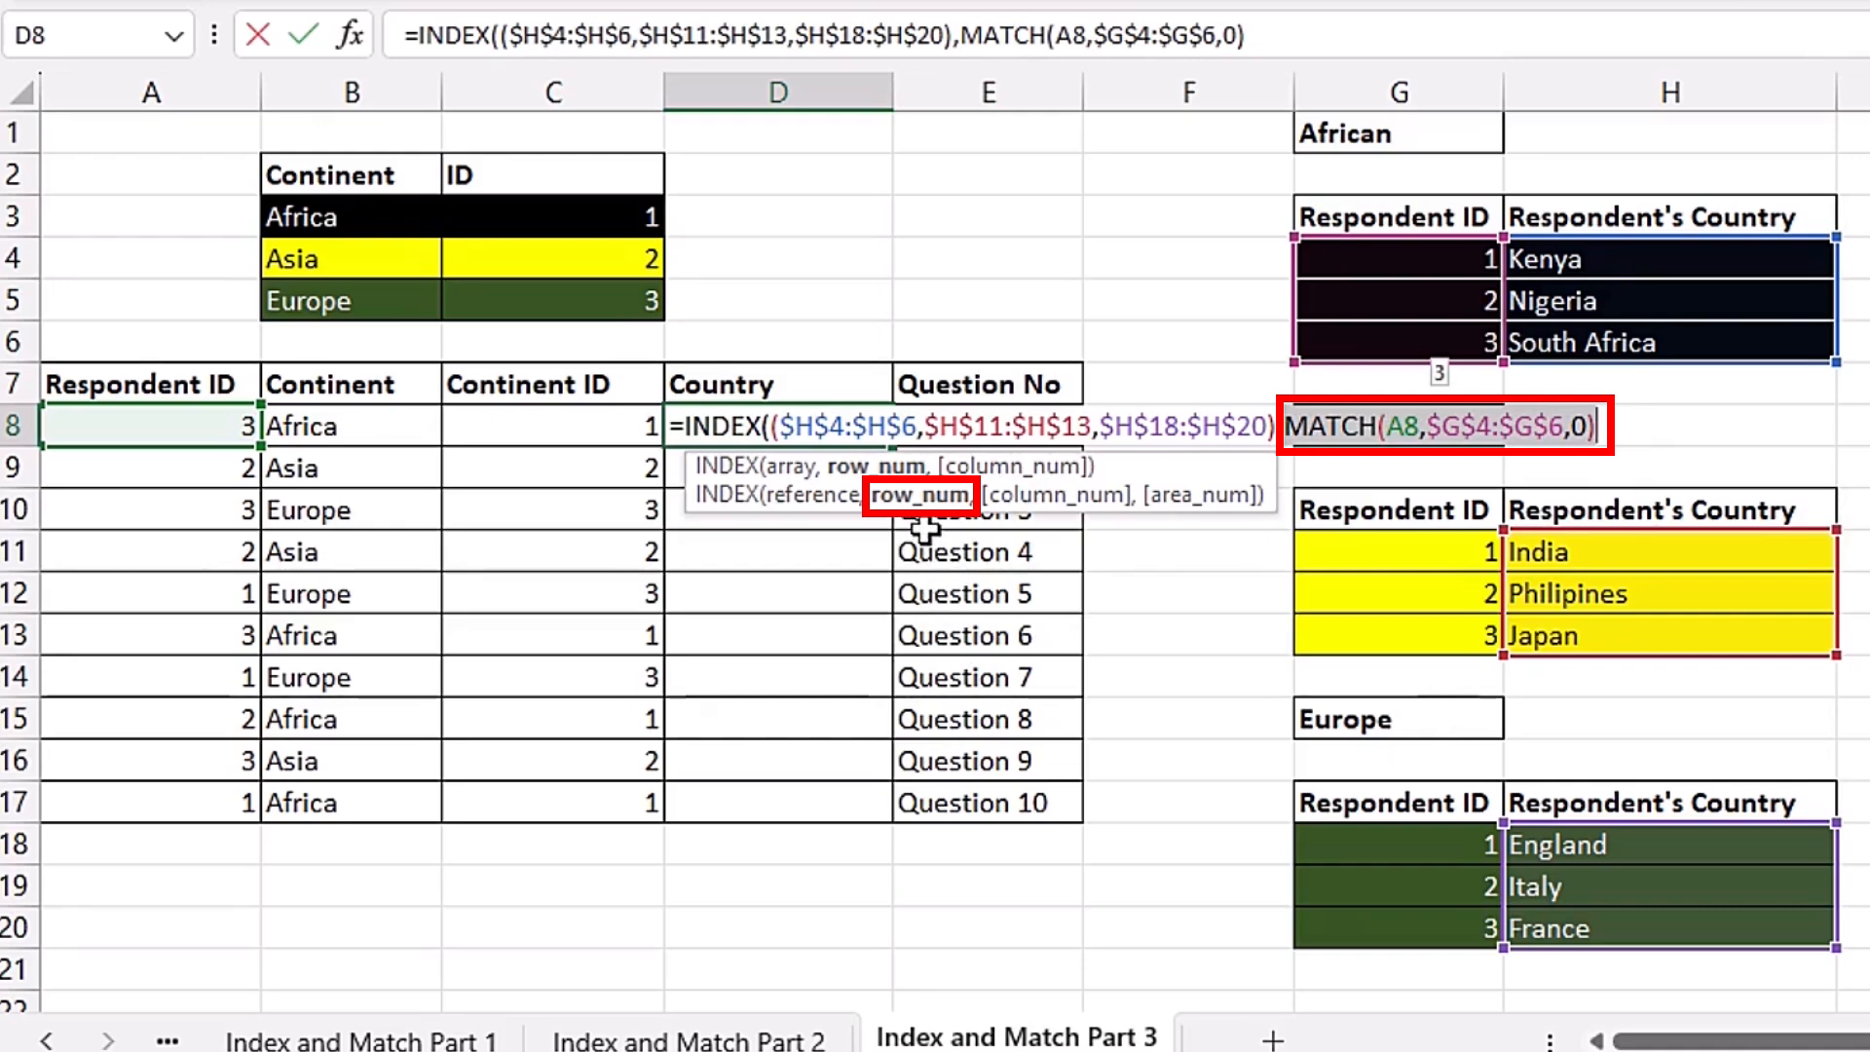
pyautogui.click(1651, 422)
pyautogui.write(',')
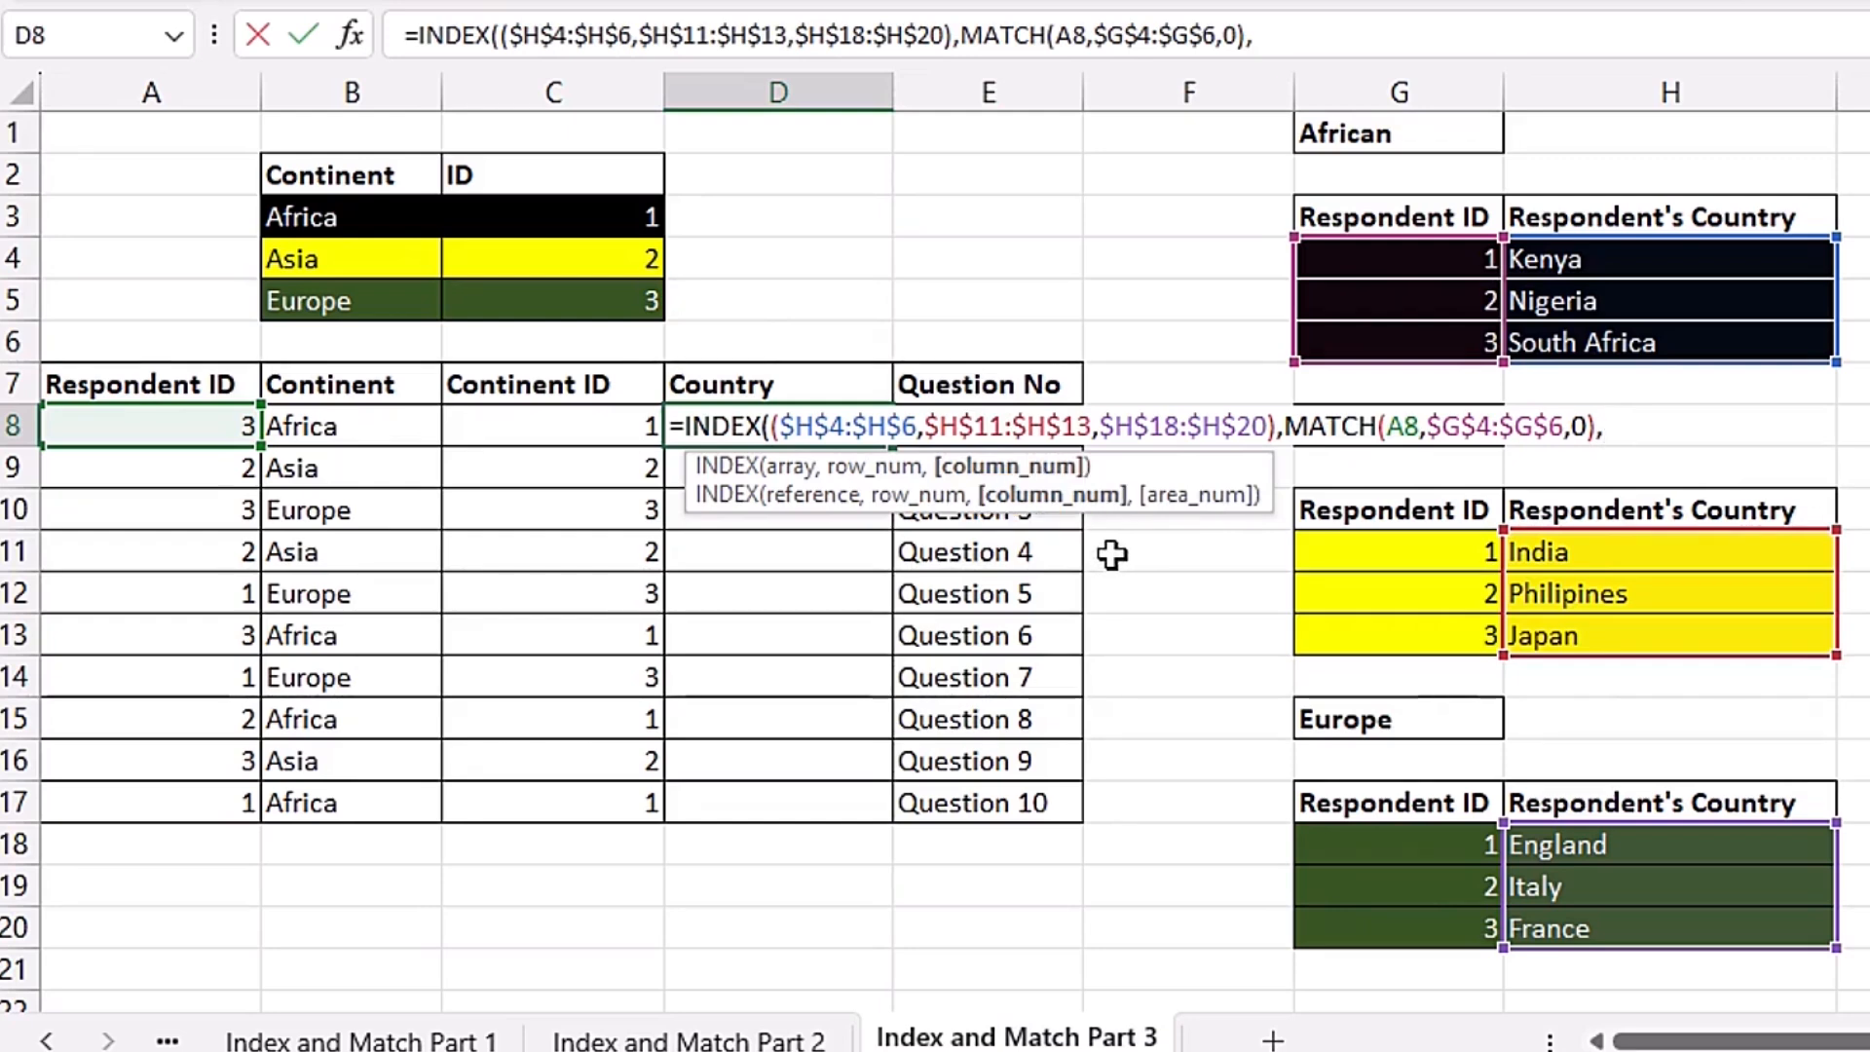
pyautogui.write(',')
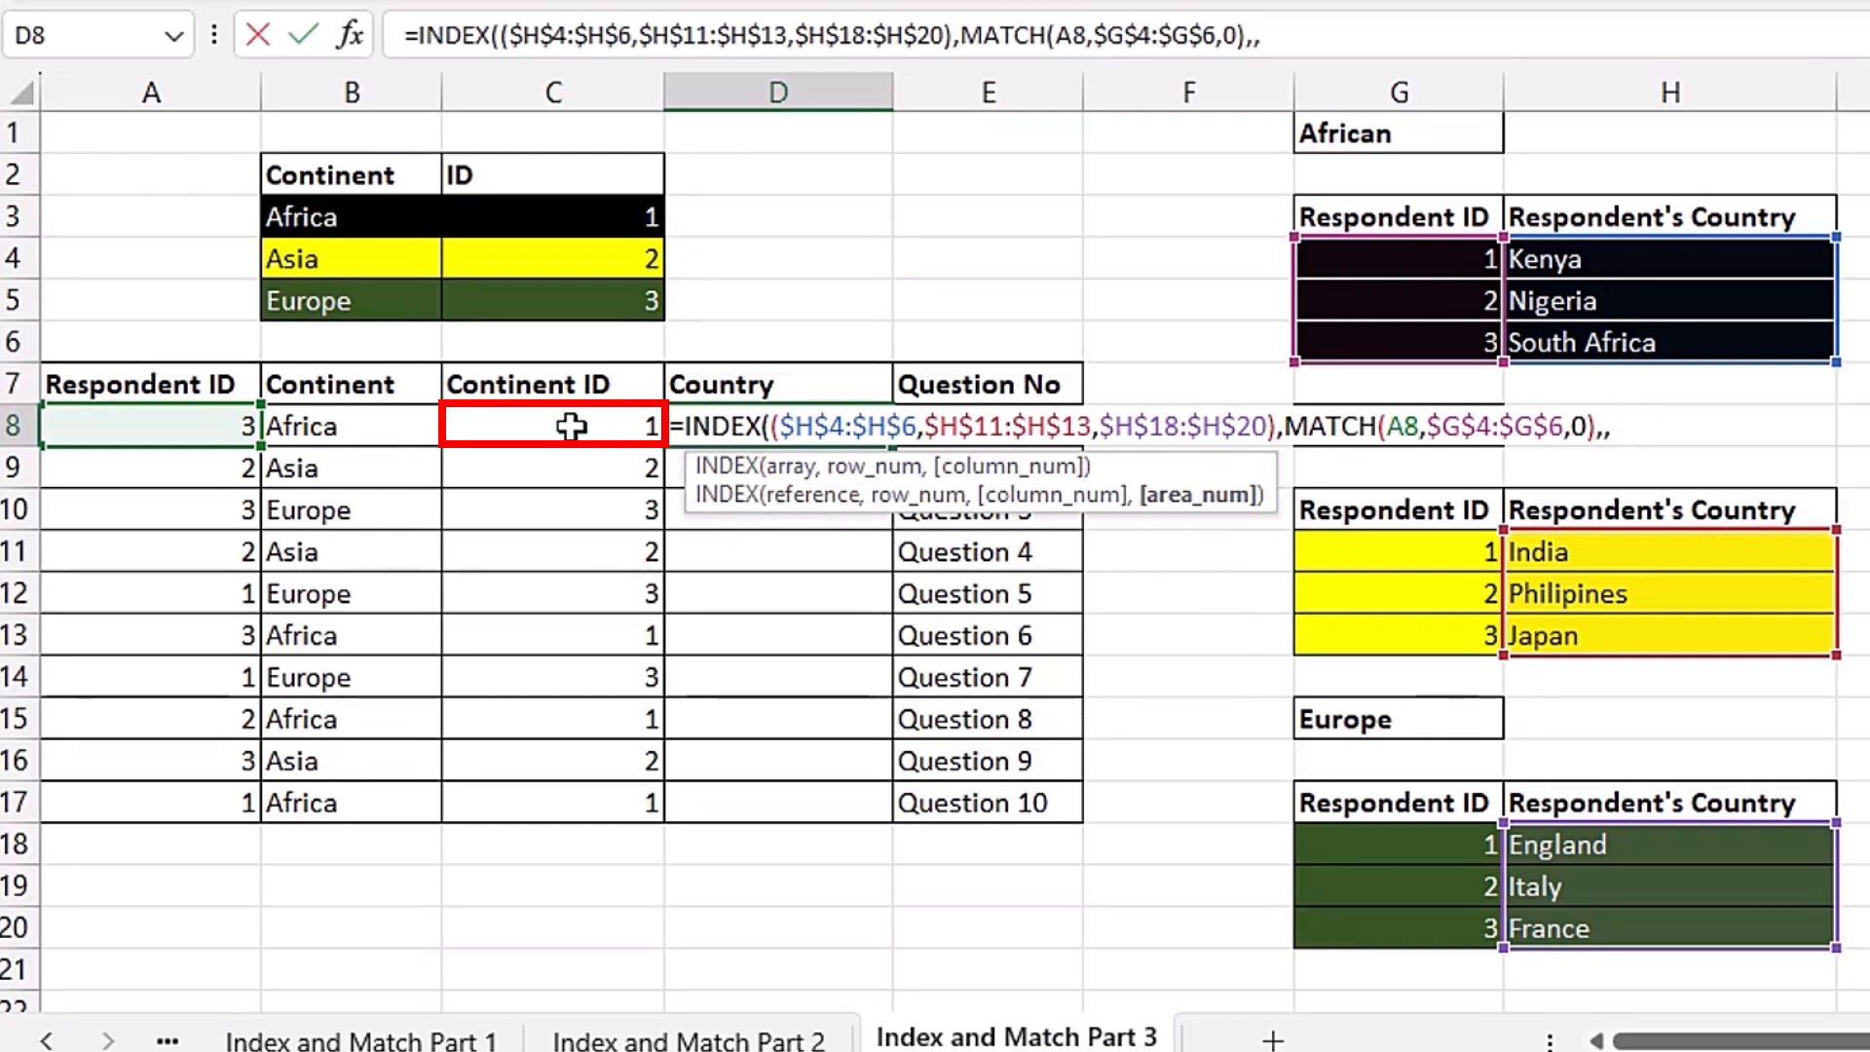
pyautogui.click(570, 426)
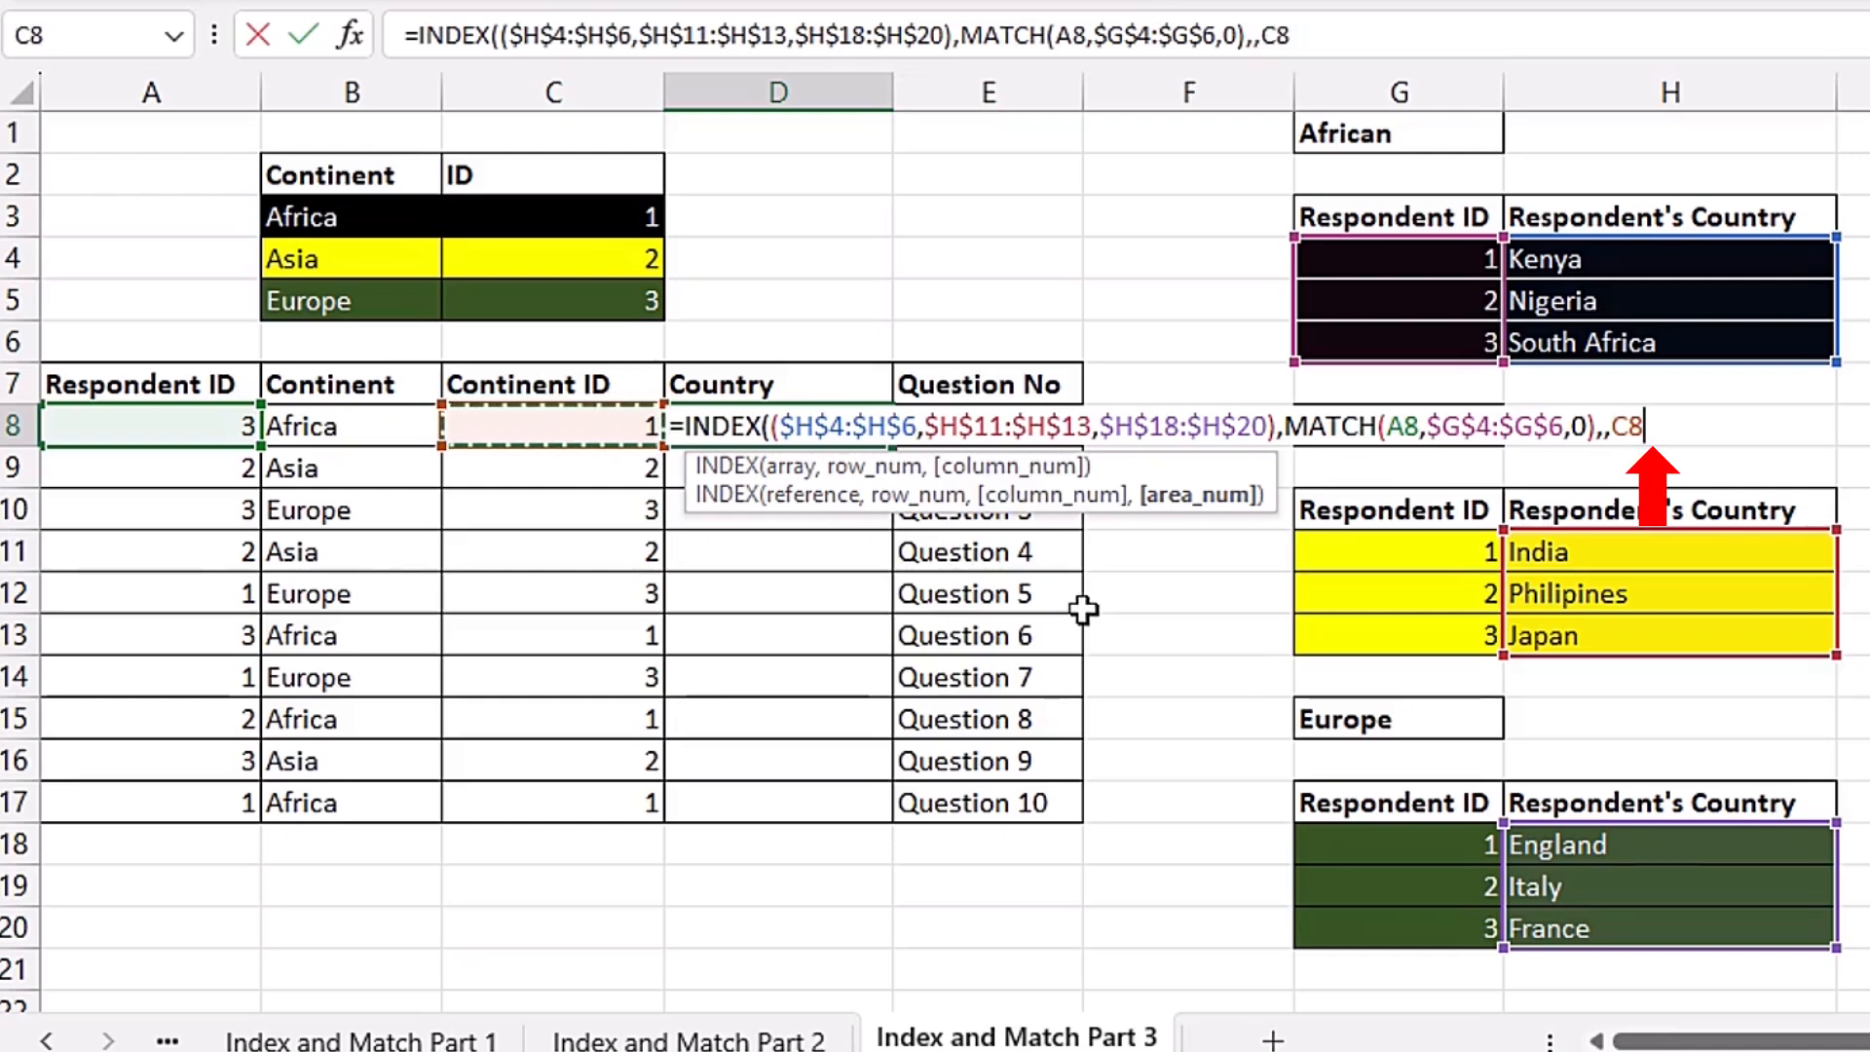
pyautogui.write(')')
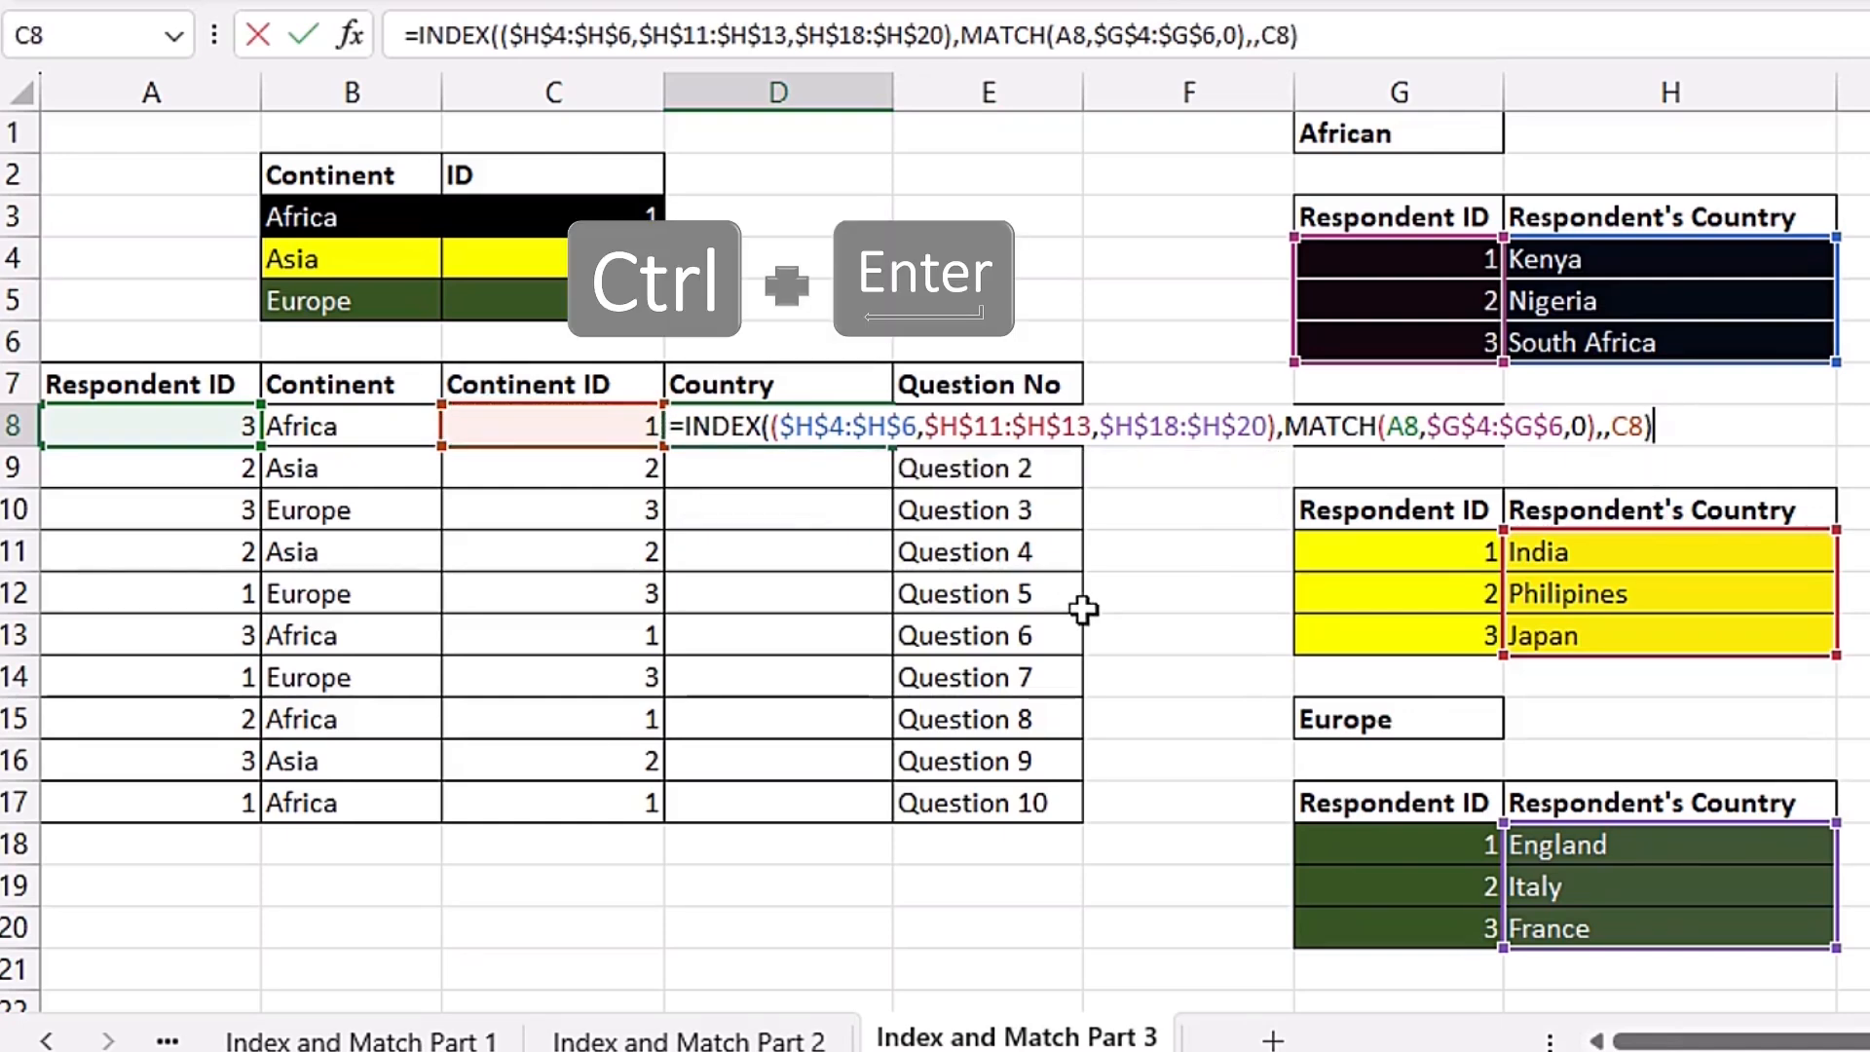
# Step: Confirm the formula and fill it down the Country column through row 17
pyautogui.hotkey('ctrl', 'Return')
pyautogui.moveTo(892, 446); pyautogui.dragTo(885, 818)
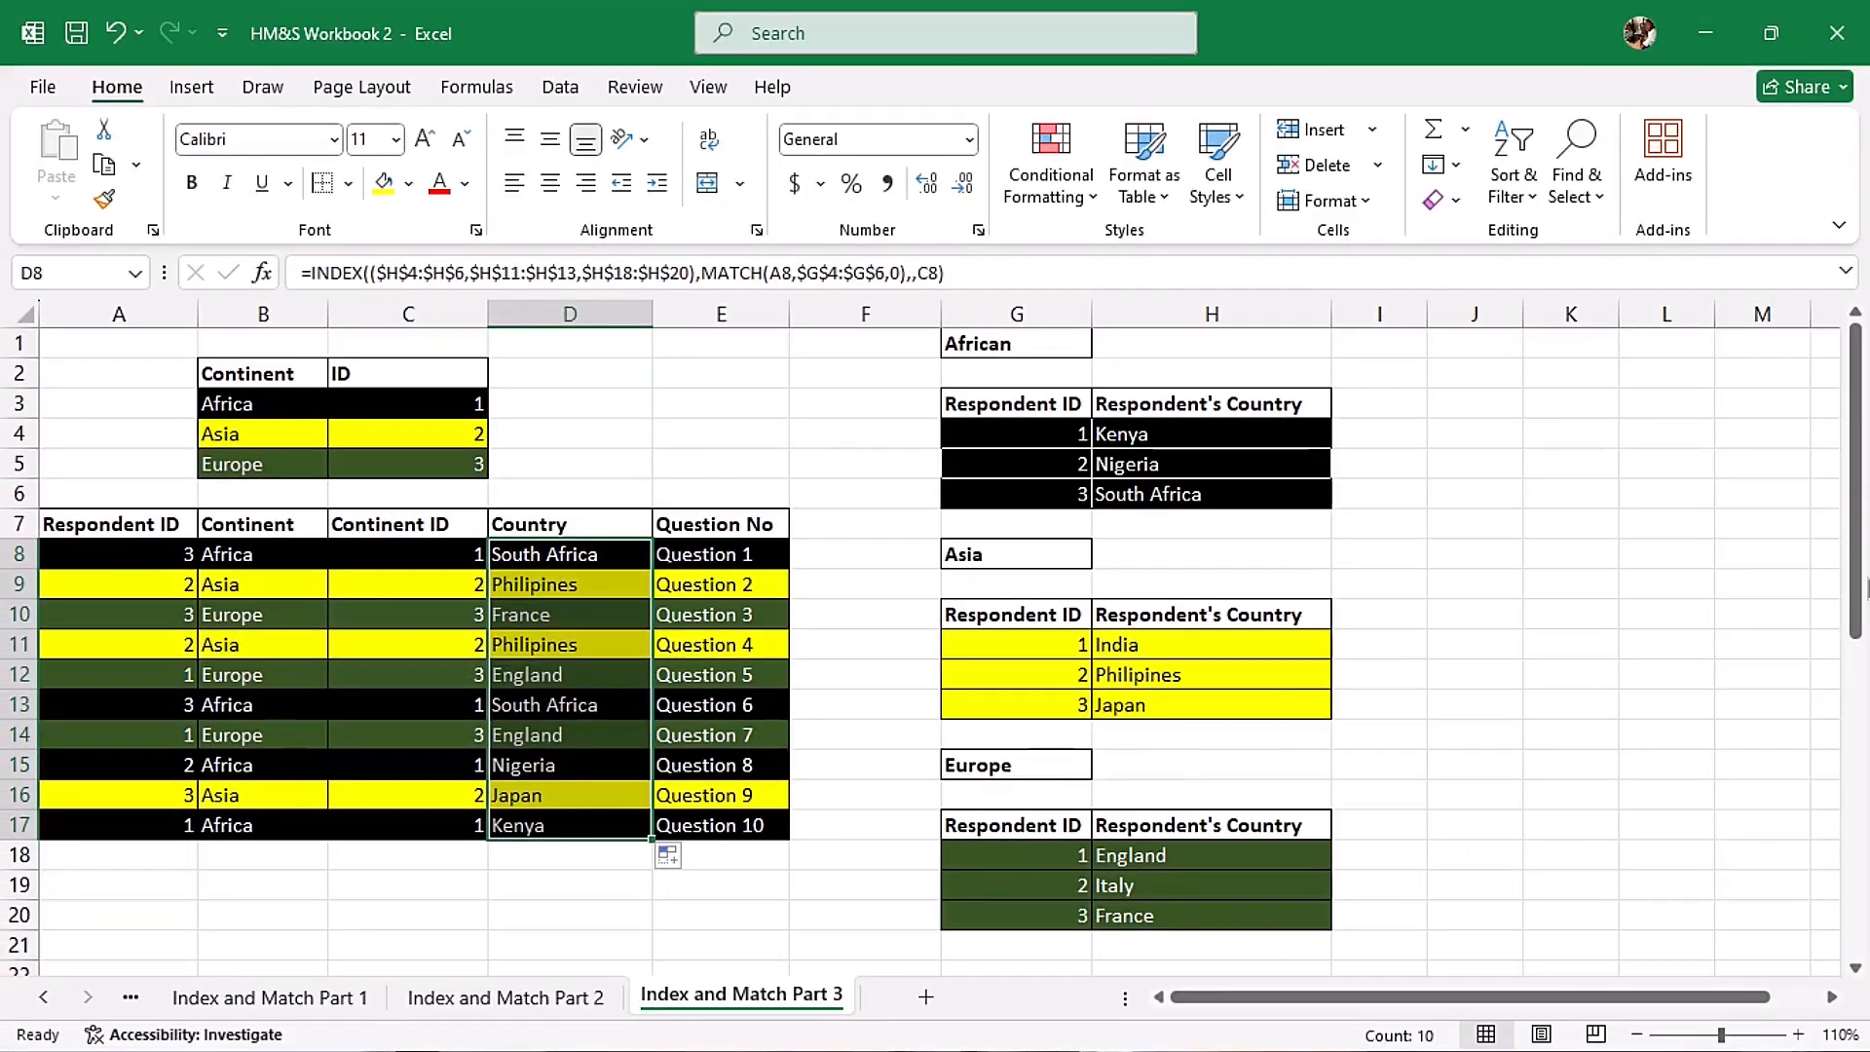
# Step: In the first Commission cell for Ebere, start an INDEX formula whose reference is the bracketed union of $G$26:$G$28, $G$33:$G$35 and $G$40:$G$42
pyautogui.moveTo(1861, 461); pyautogui.dragTo(1787, 803)
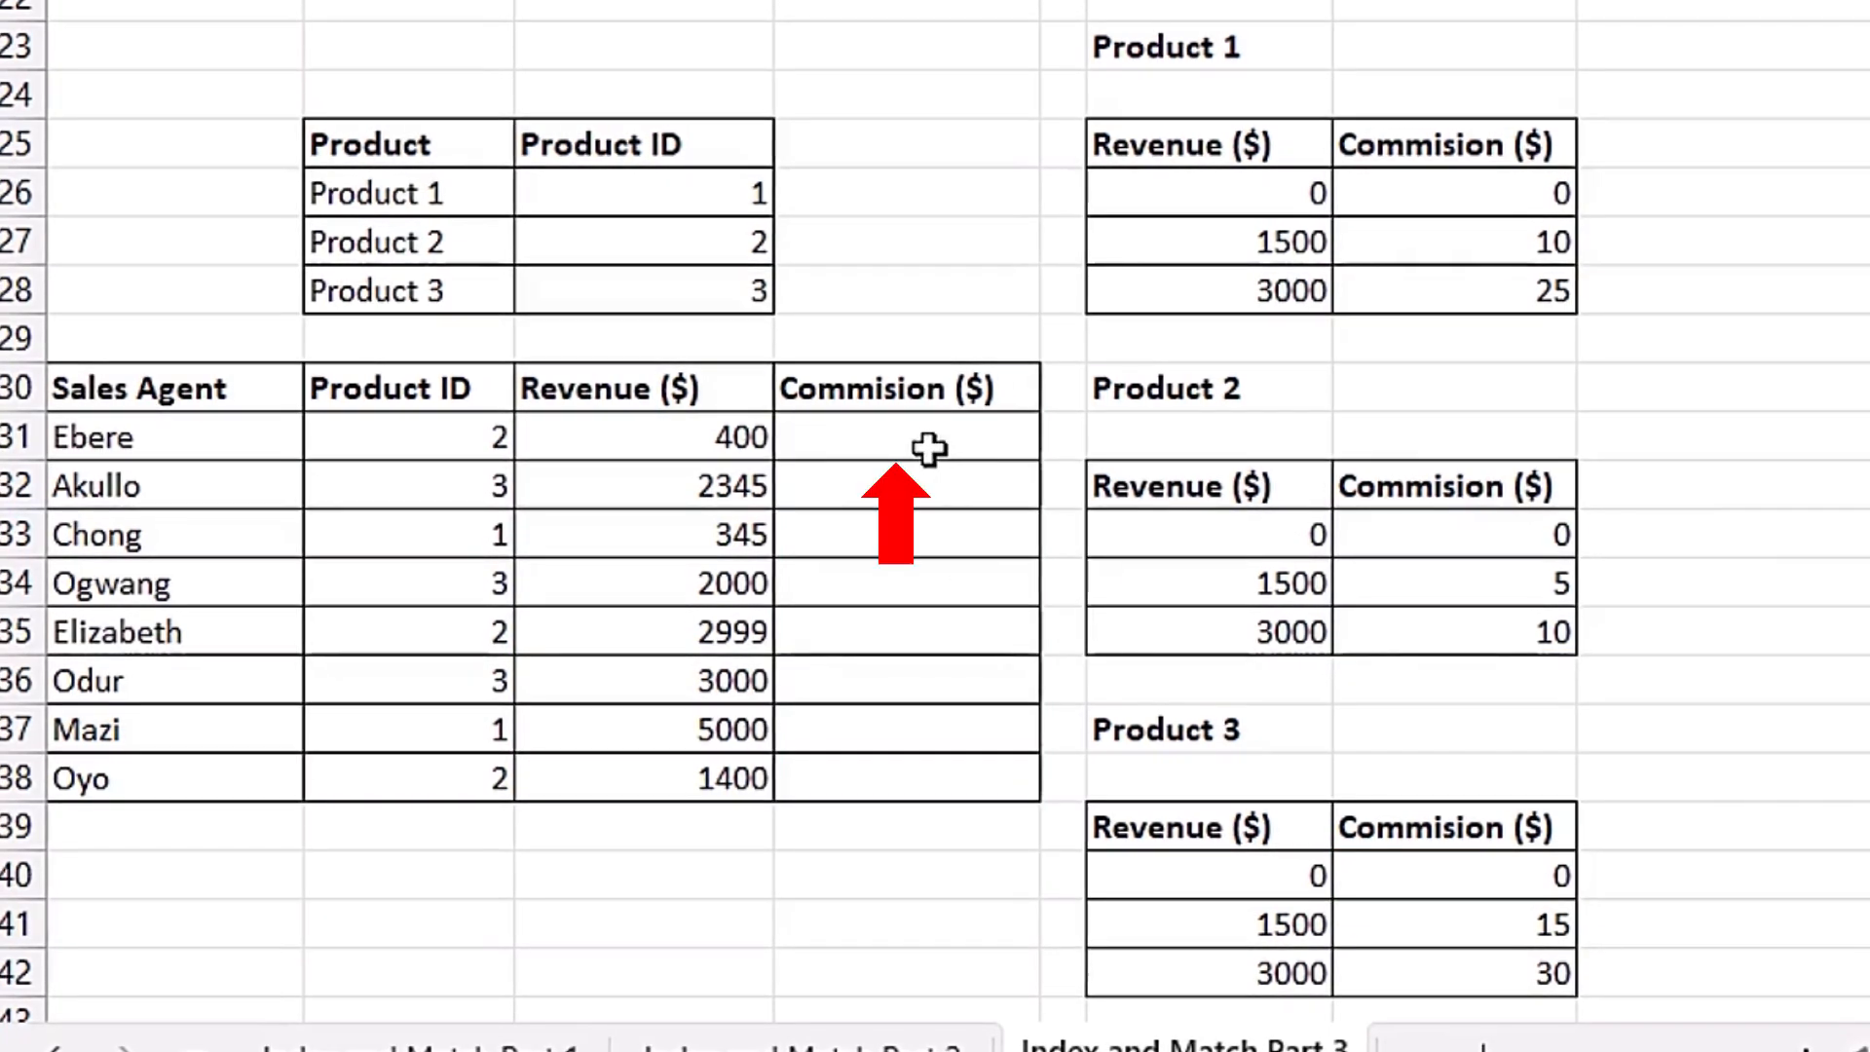
pyautogui.click(928, 449)
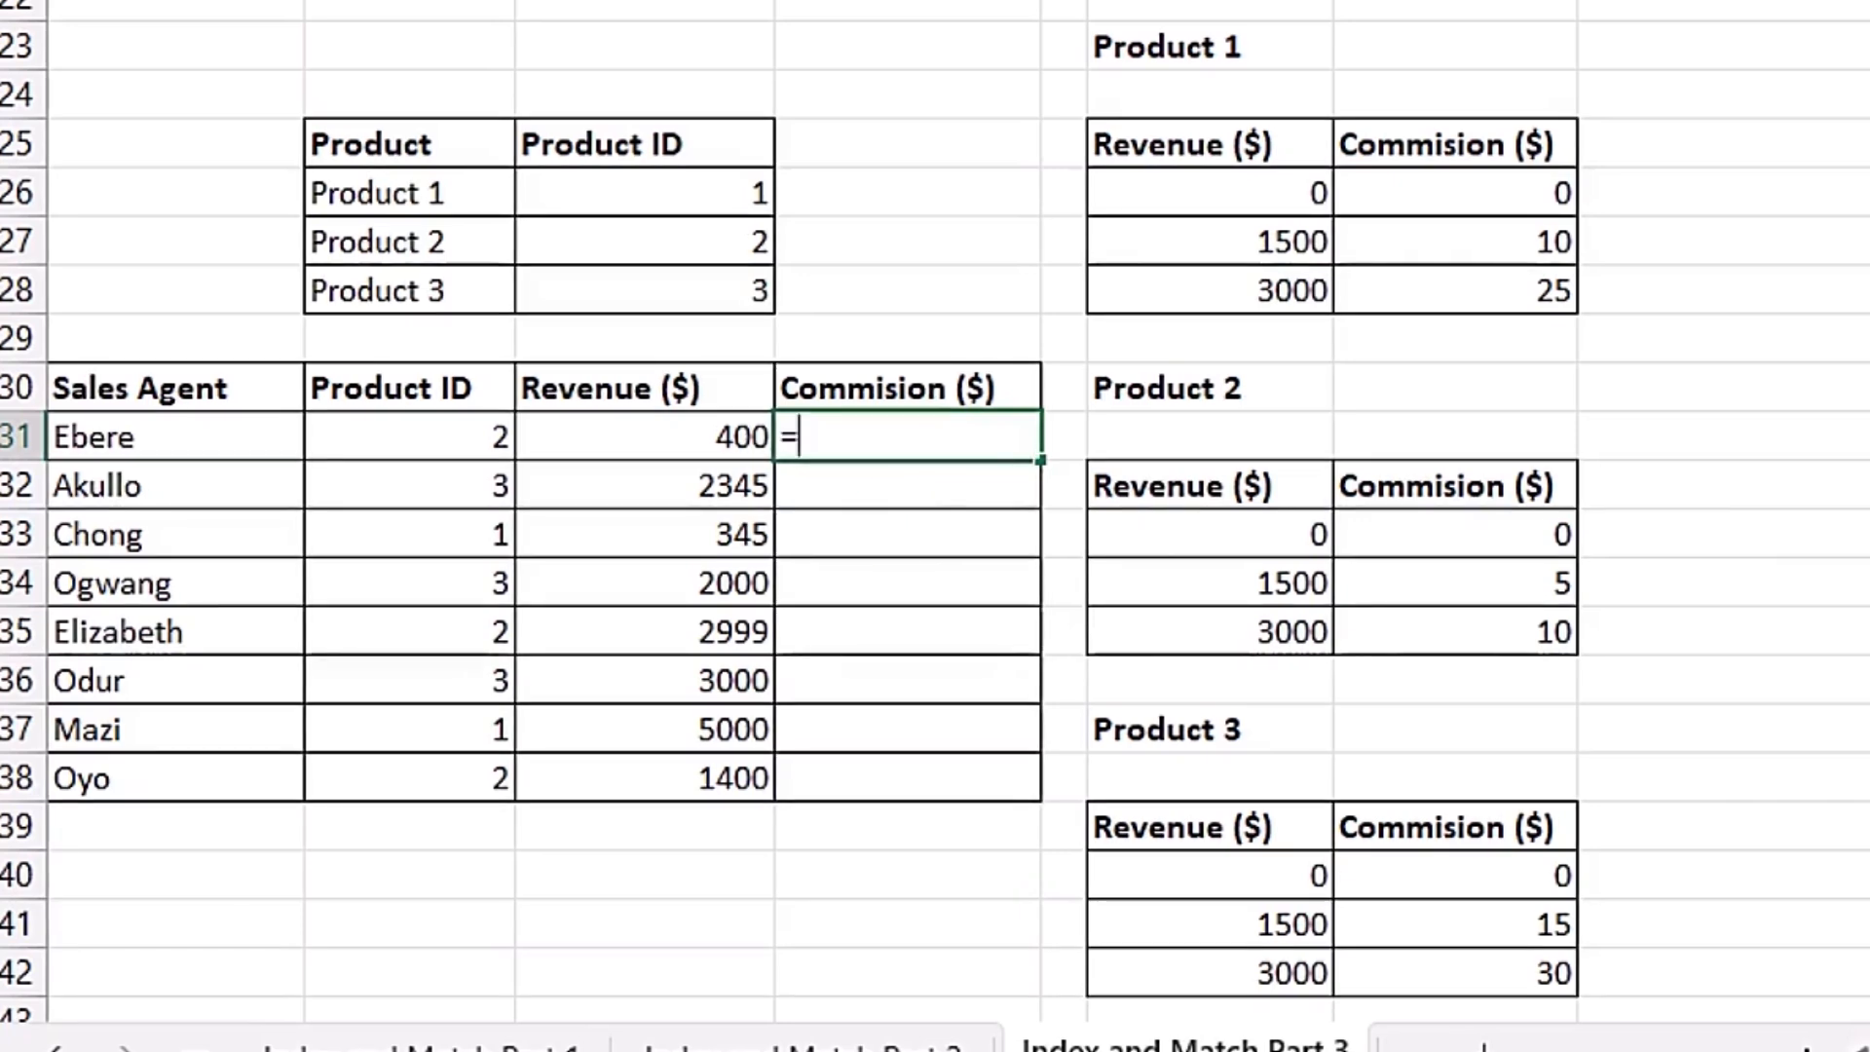
pyautogui.write('=ind')
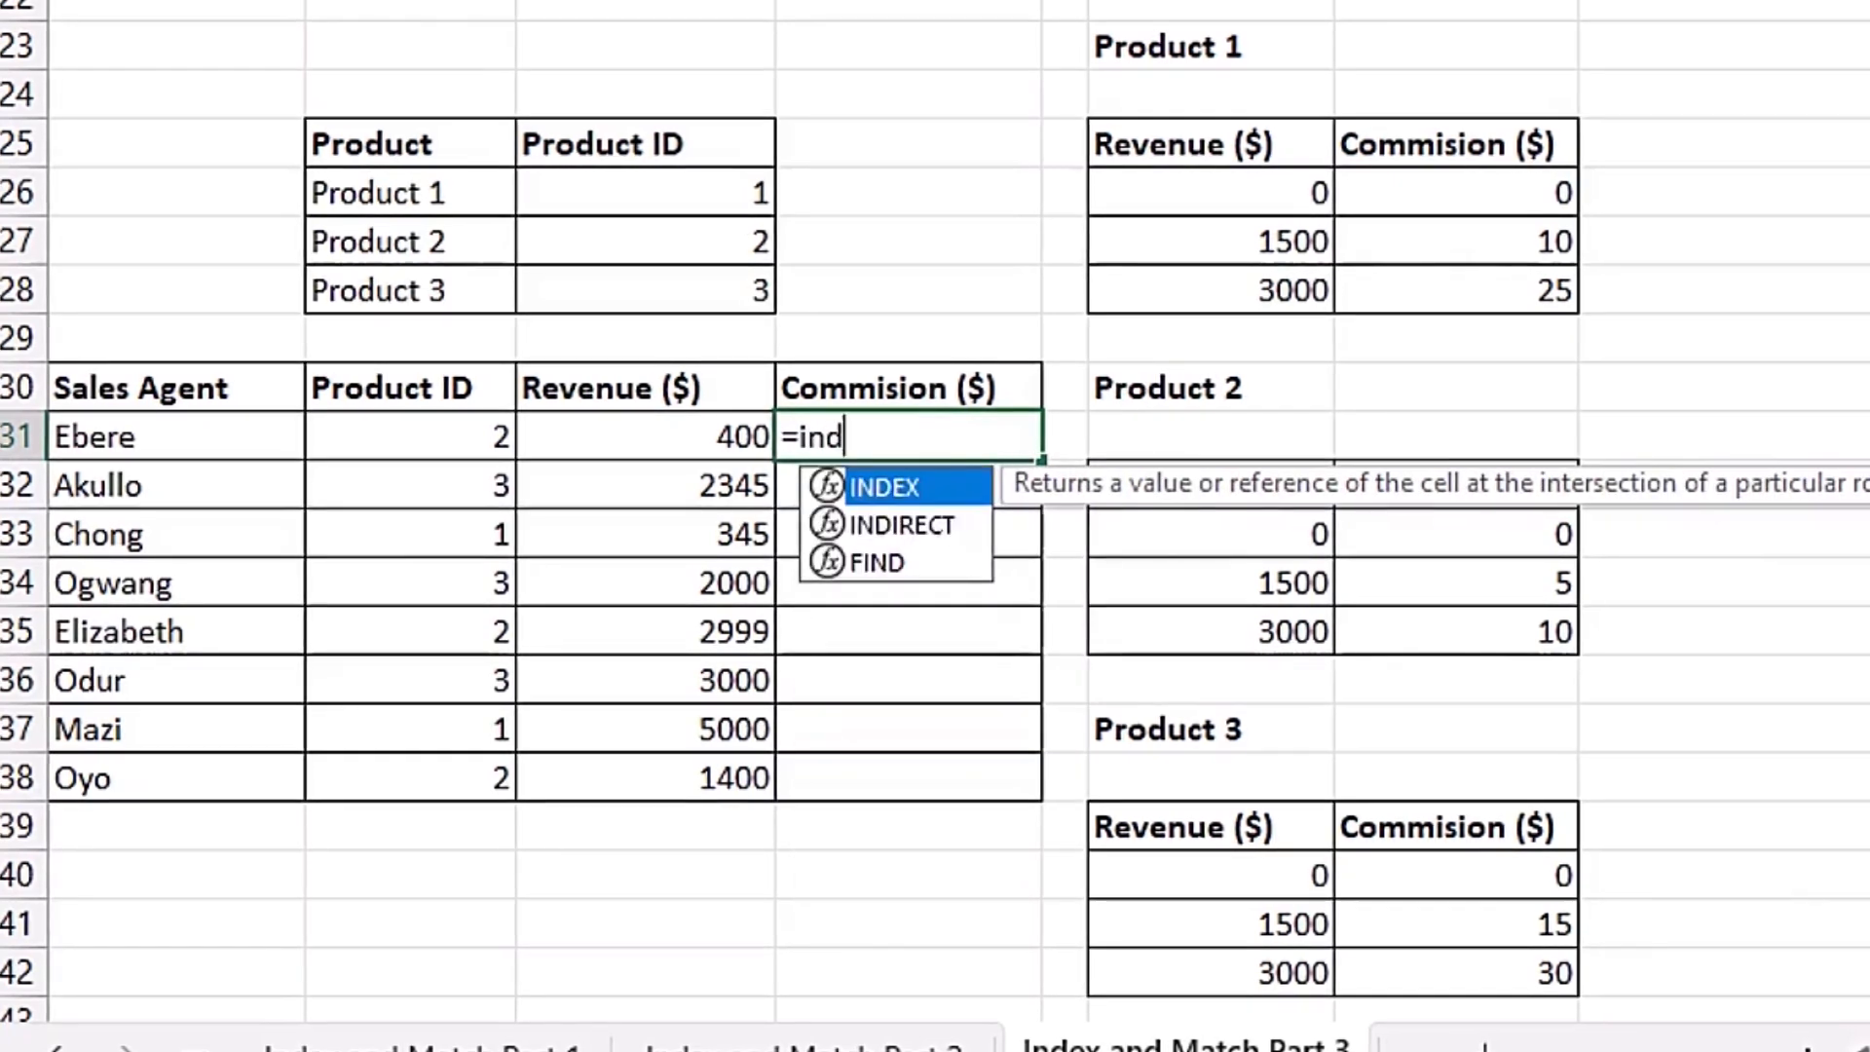
pyautogui.press('Tab')
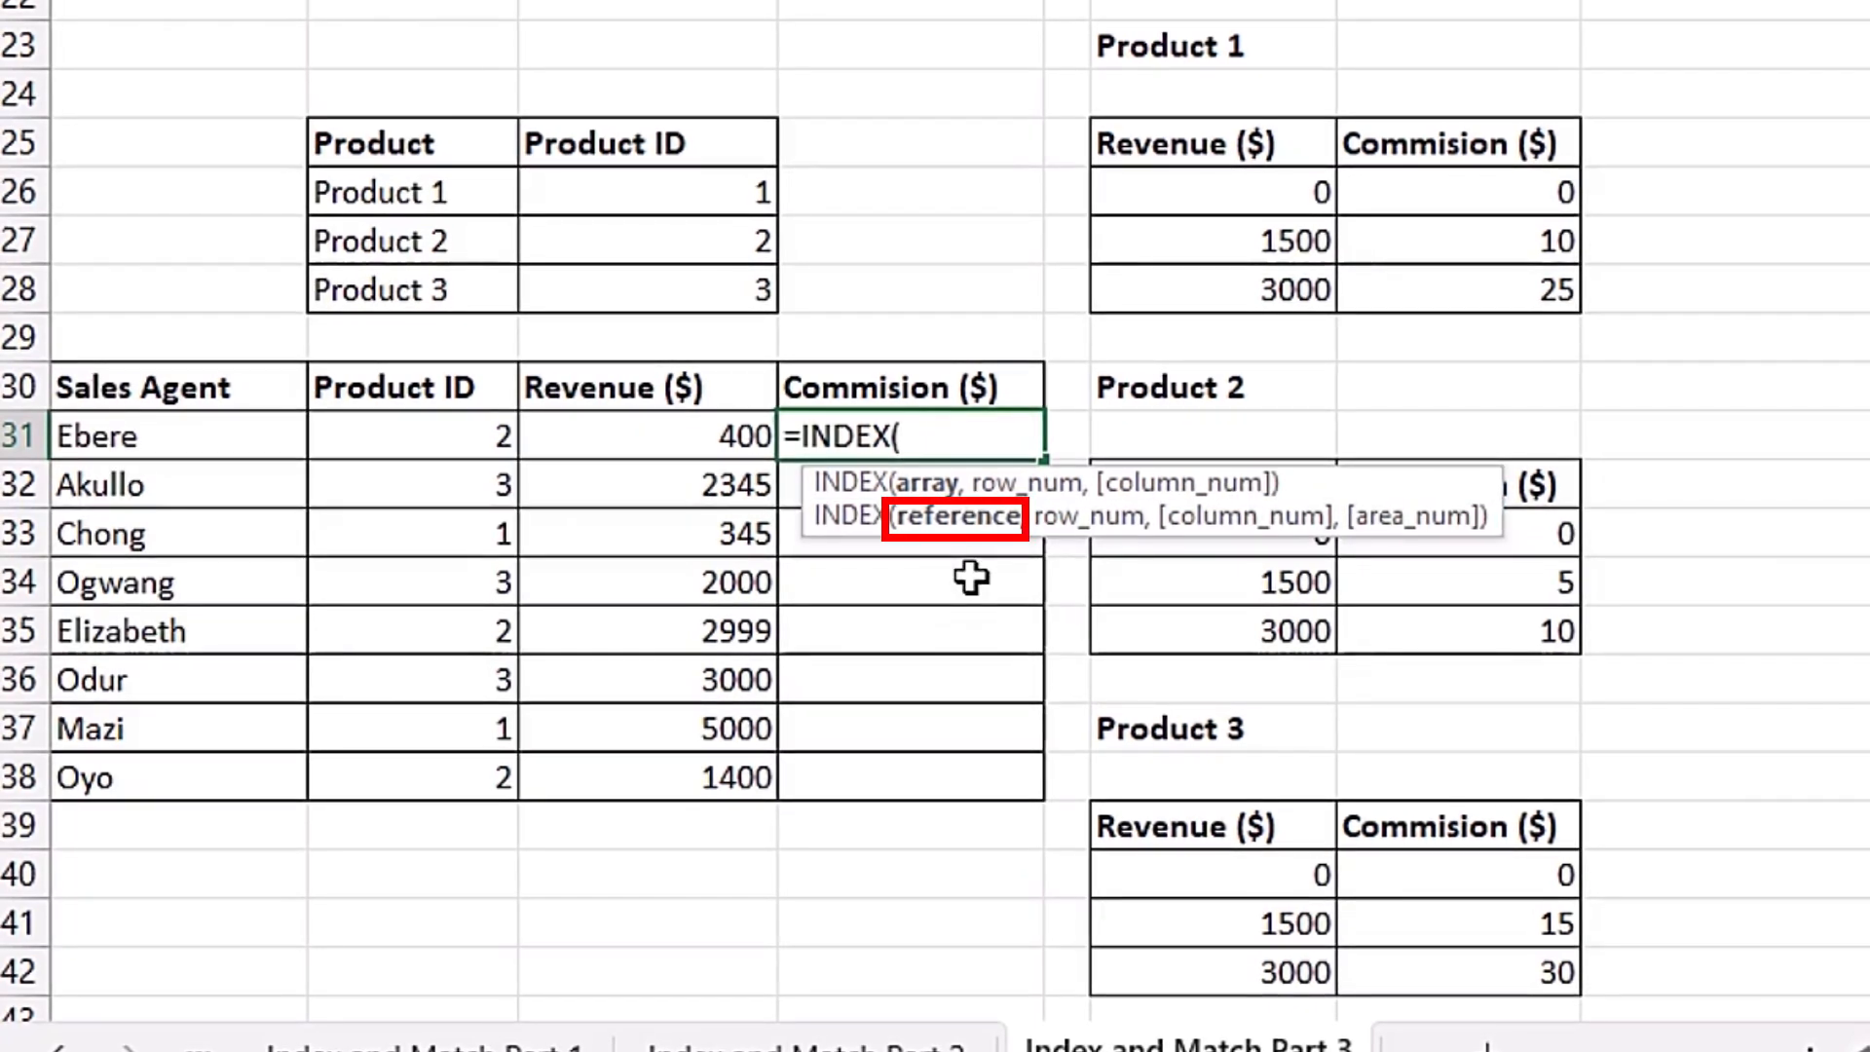
pyautogui.write('(')
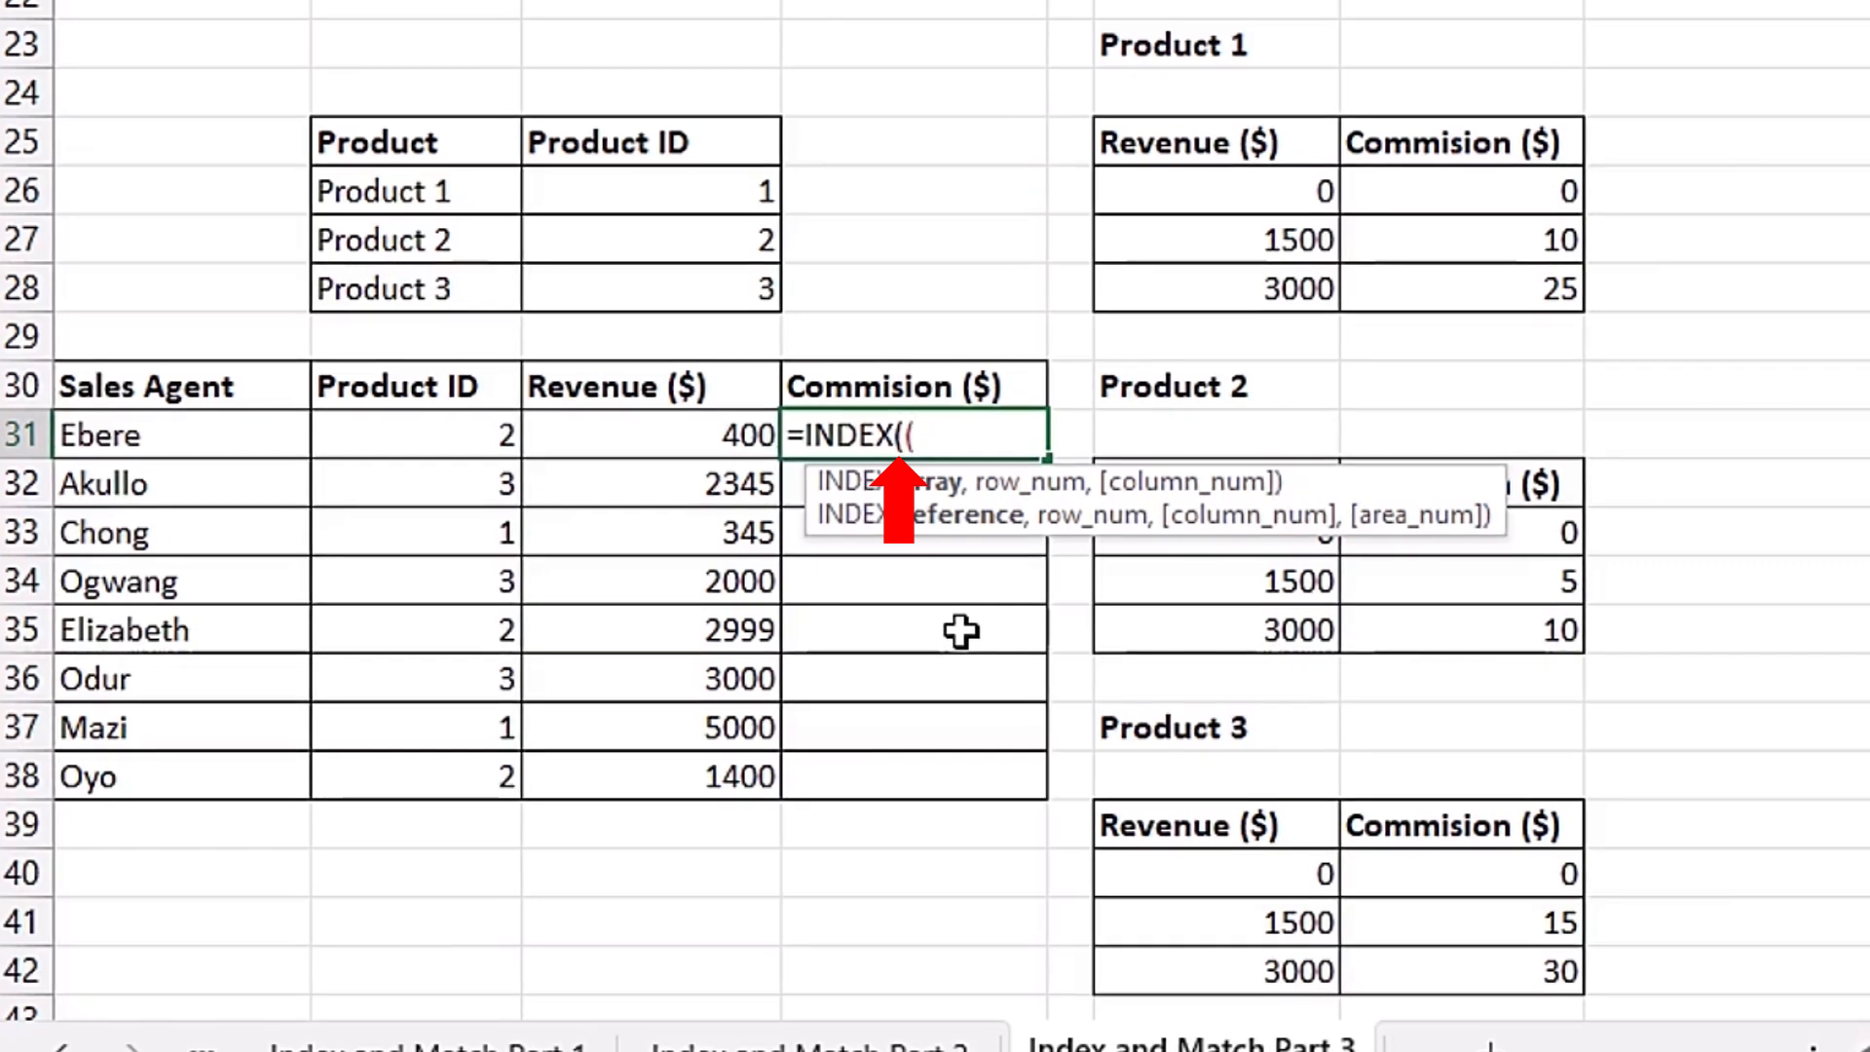
pyautogui.moveTo(1451, 191); pyautogui.dragTo(1457, 284)
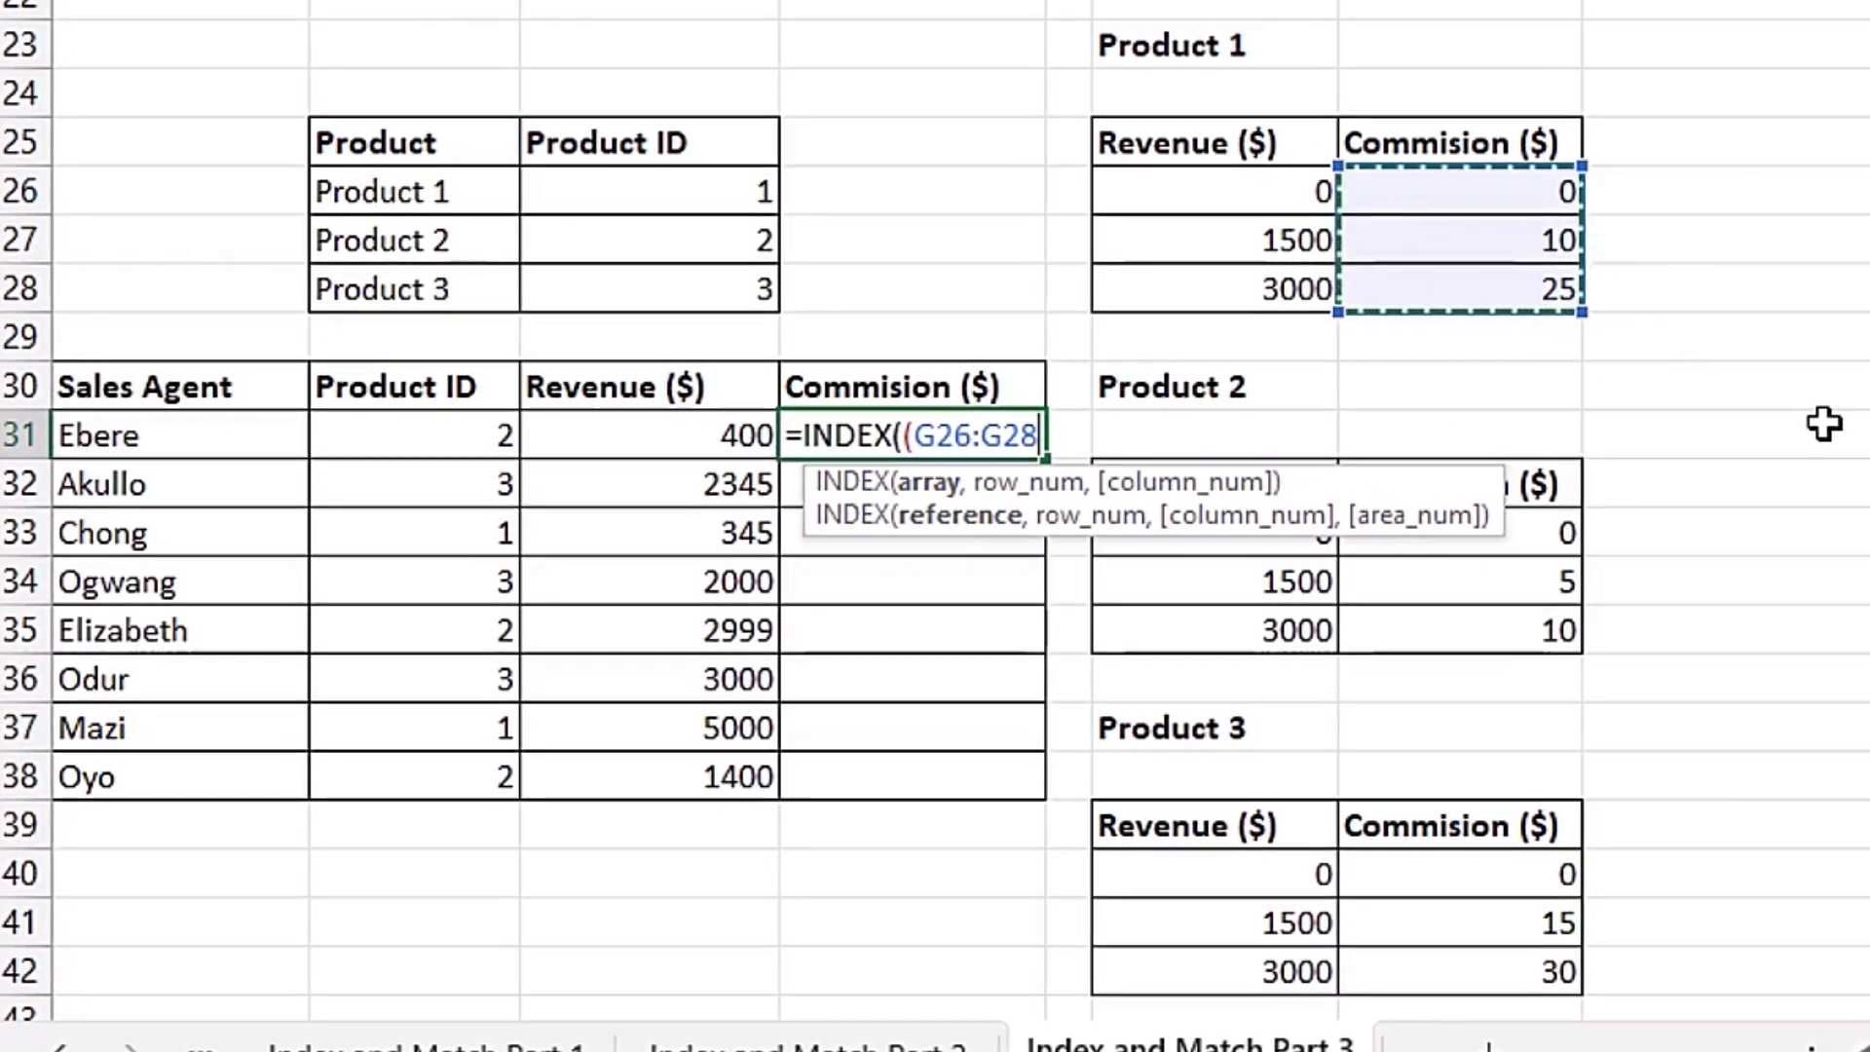
pyautogui.press('F4')
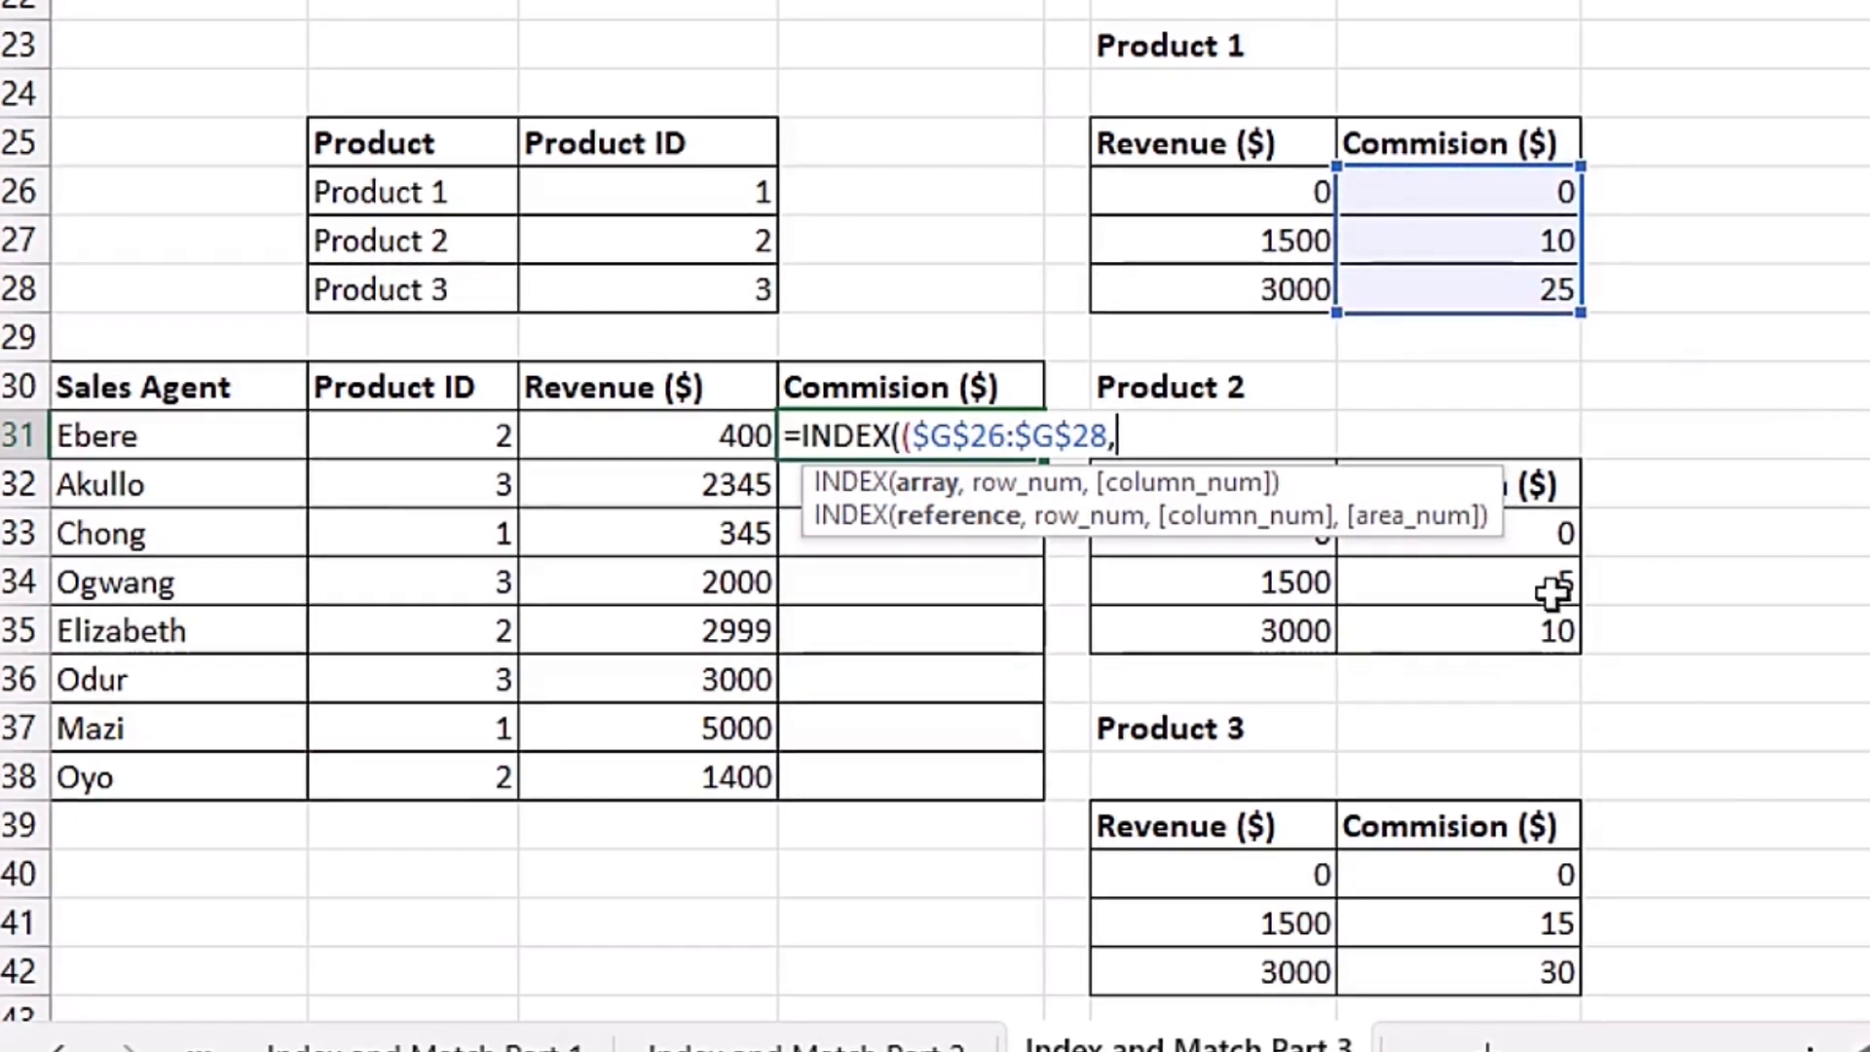
pyautogui.moveTo(1536, 538); pyautogui.dragTo(1531, 619)
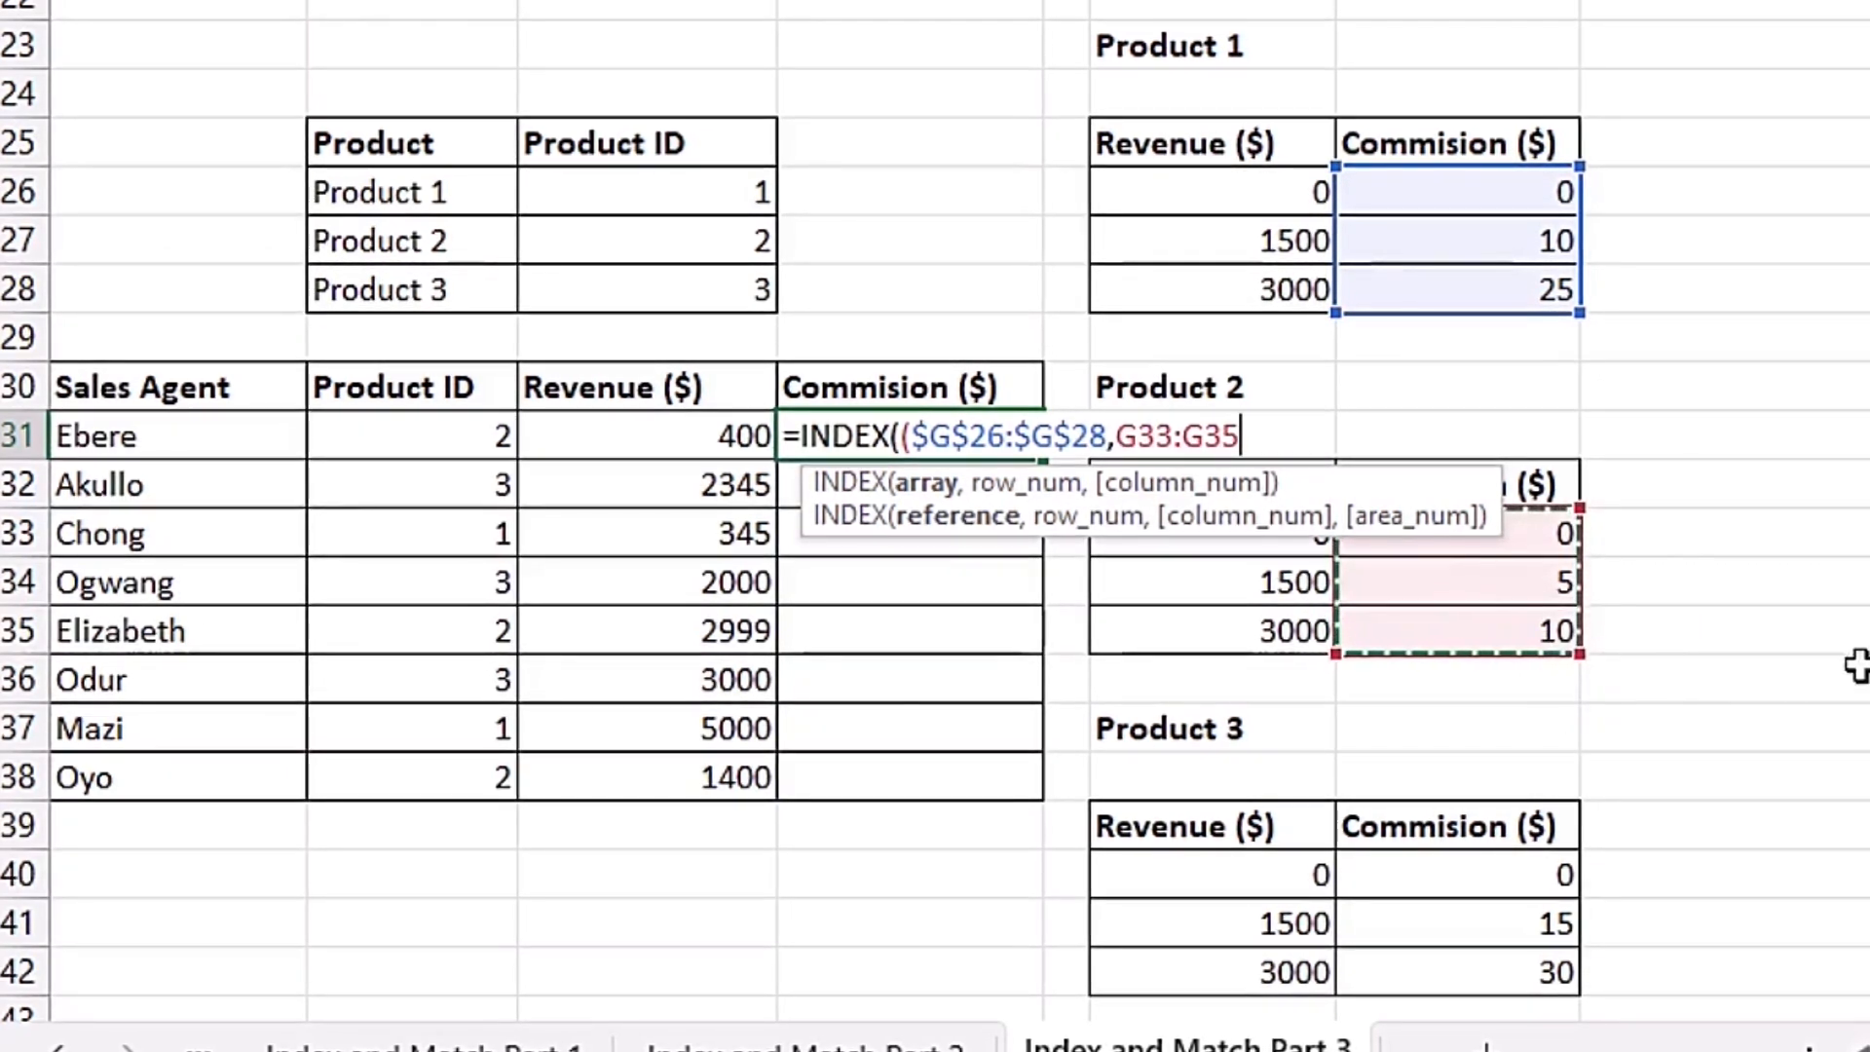
pyautogui.press('F4')
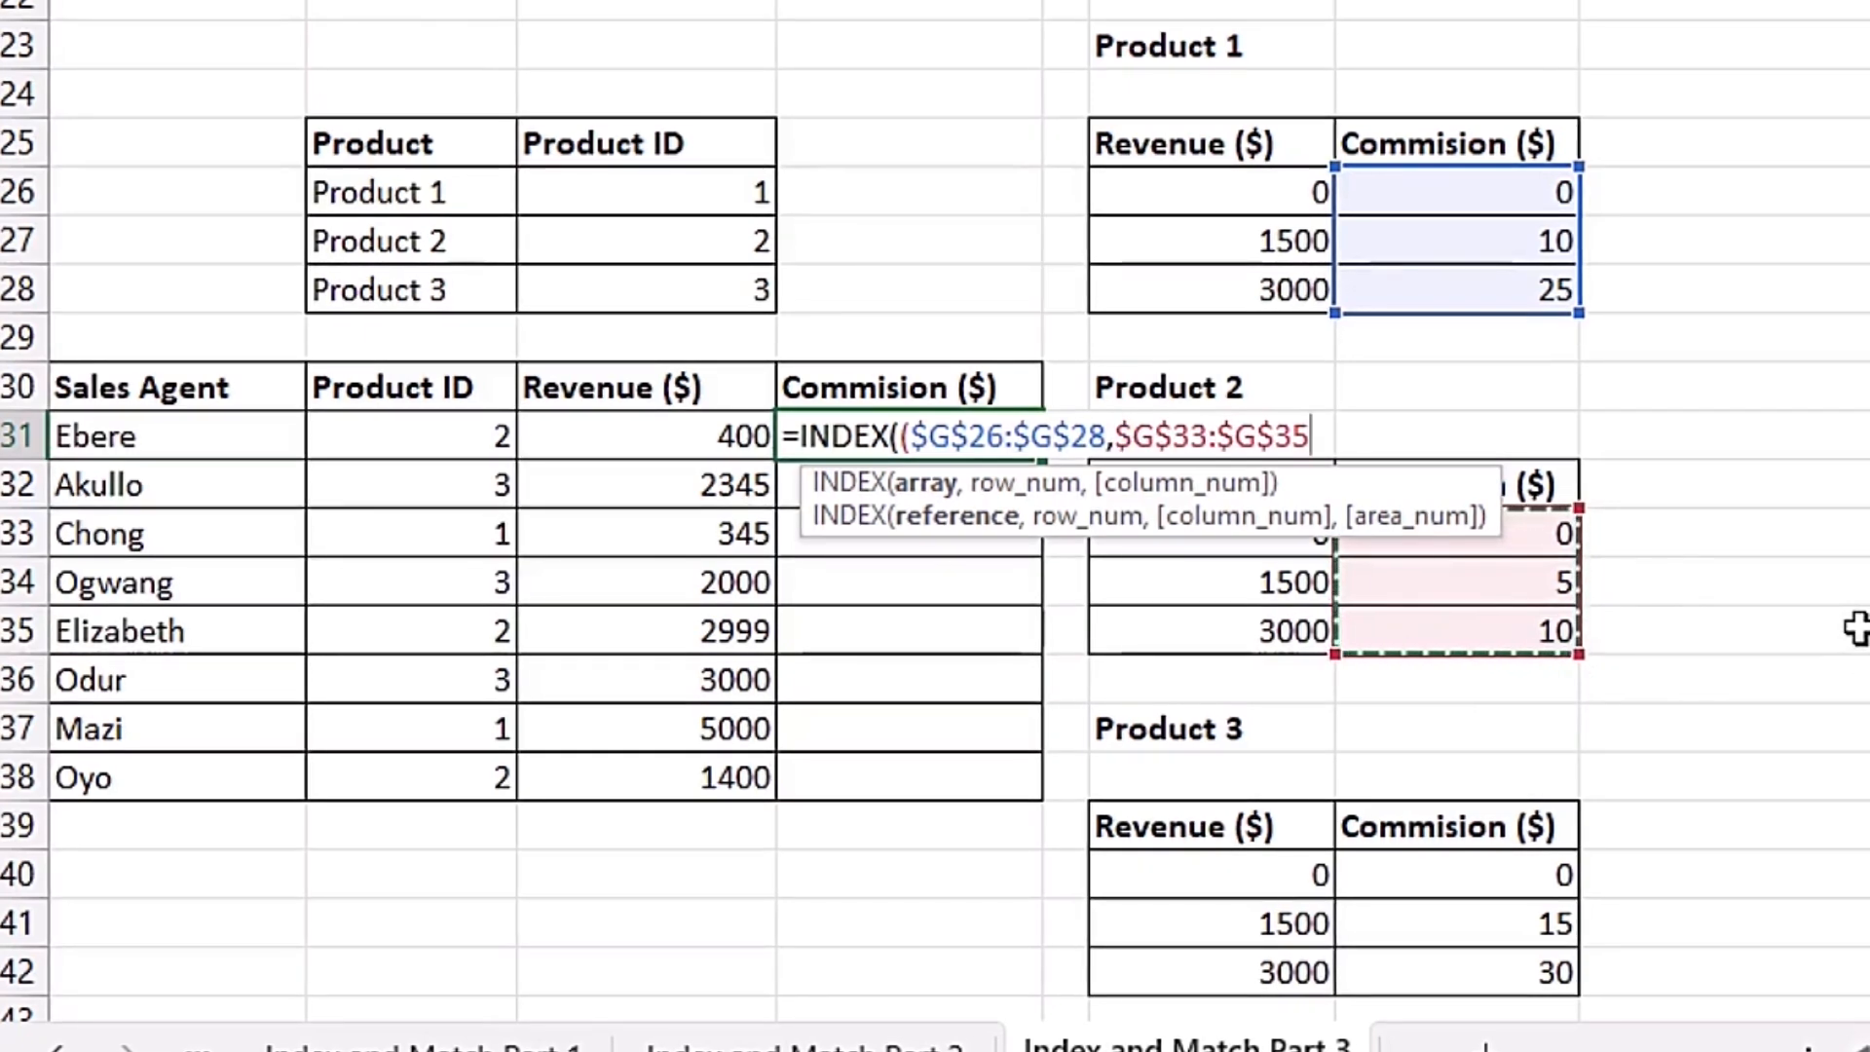
pyautogui.moveTo(1490, 878); pyautogui.dragTo(1501, 964)
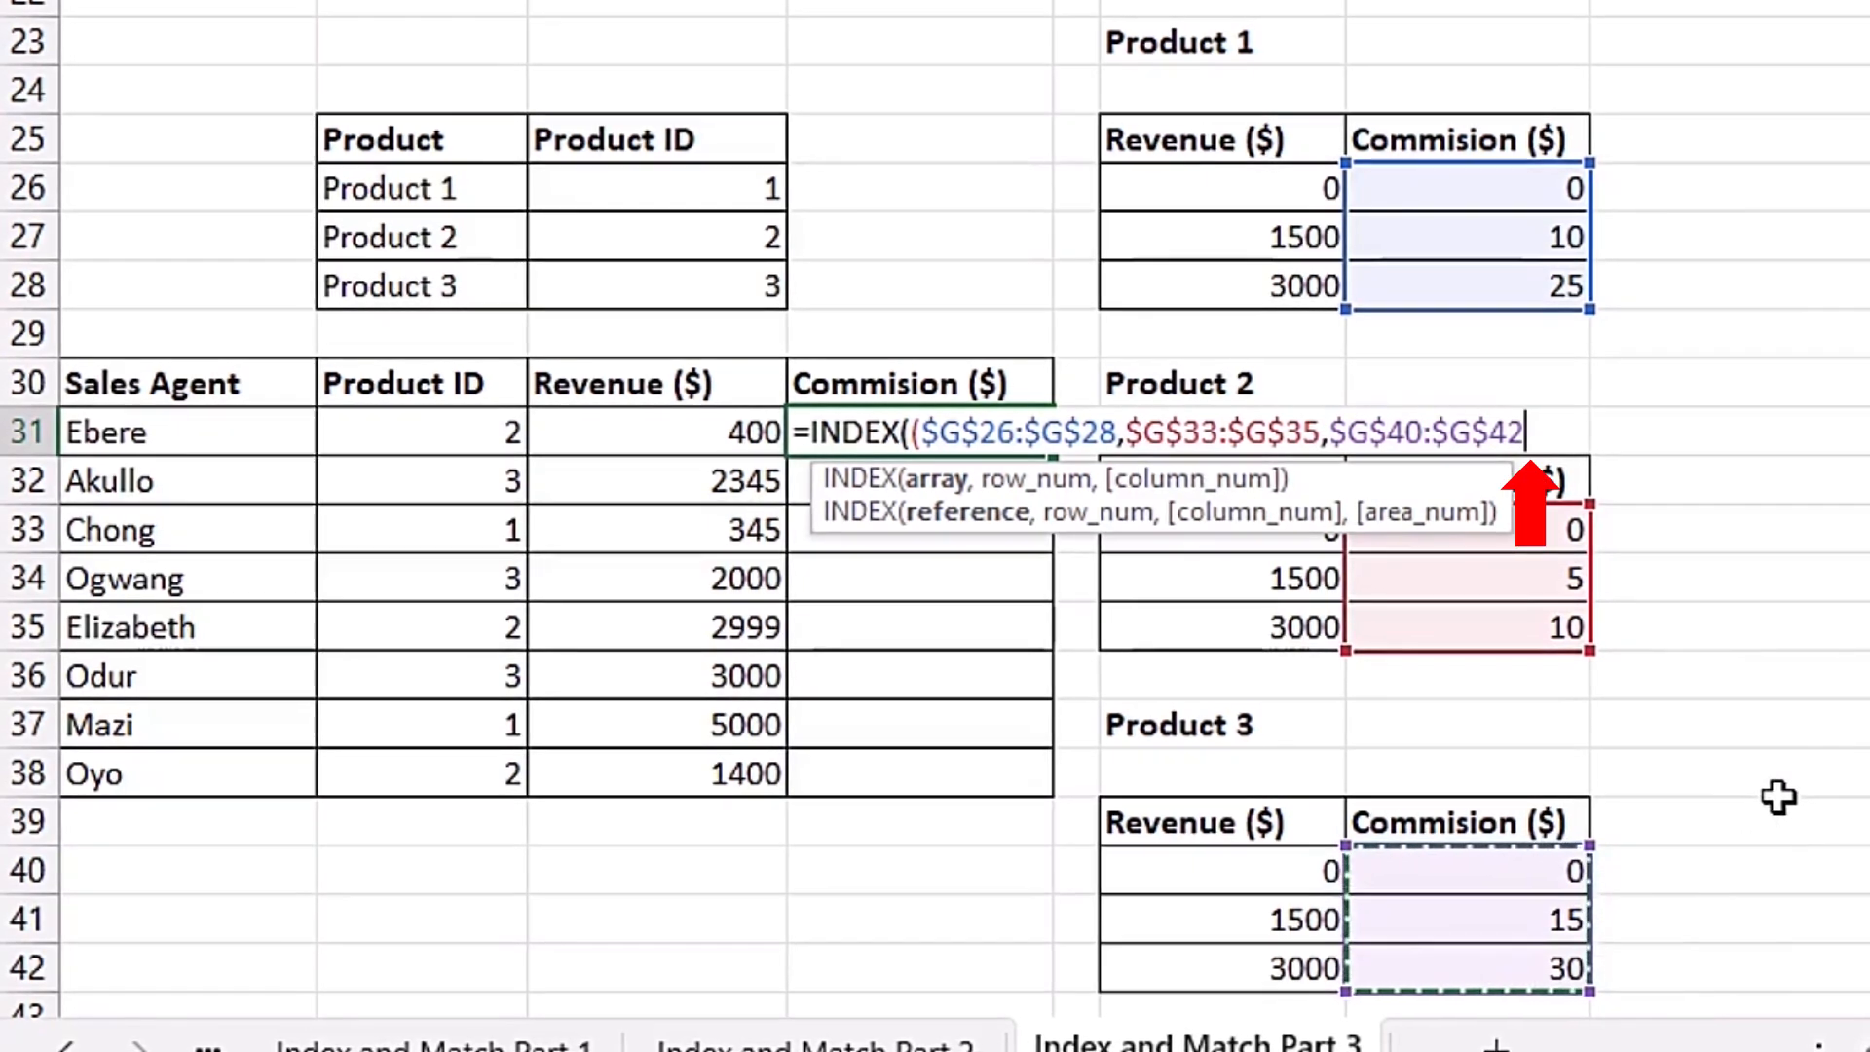
pyautogui.write('),')
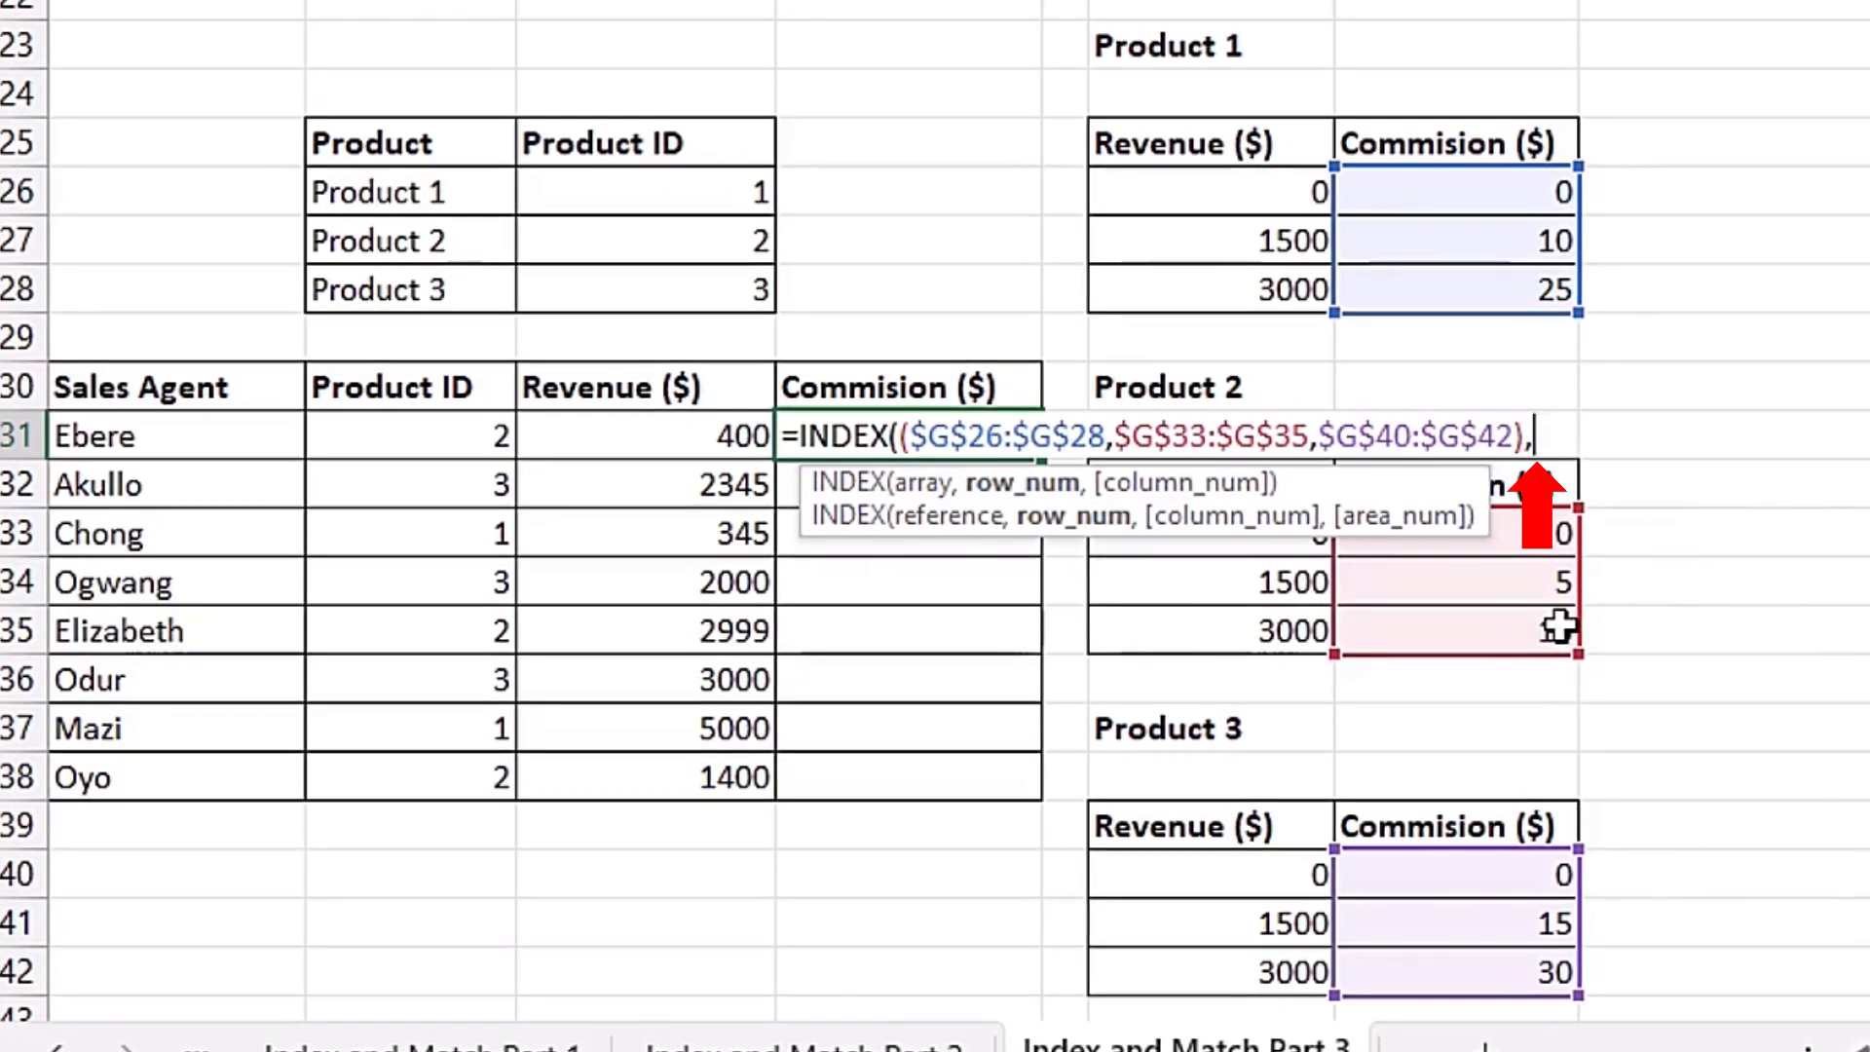
# Step: Add the row number as MATCH(C31,$F$40:$F$42,1), matching the revenue against the revenue thresholds with the less-than match type
pyautogui.write('matc')
pyautogui.press('Tab')
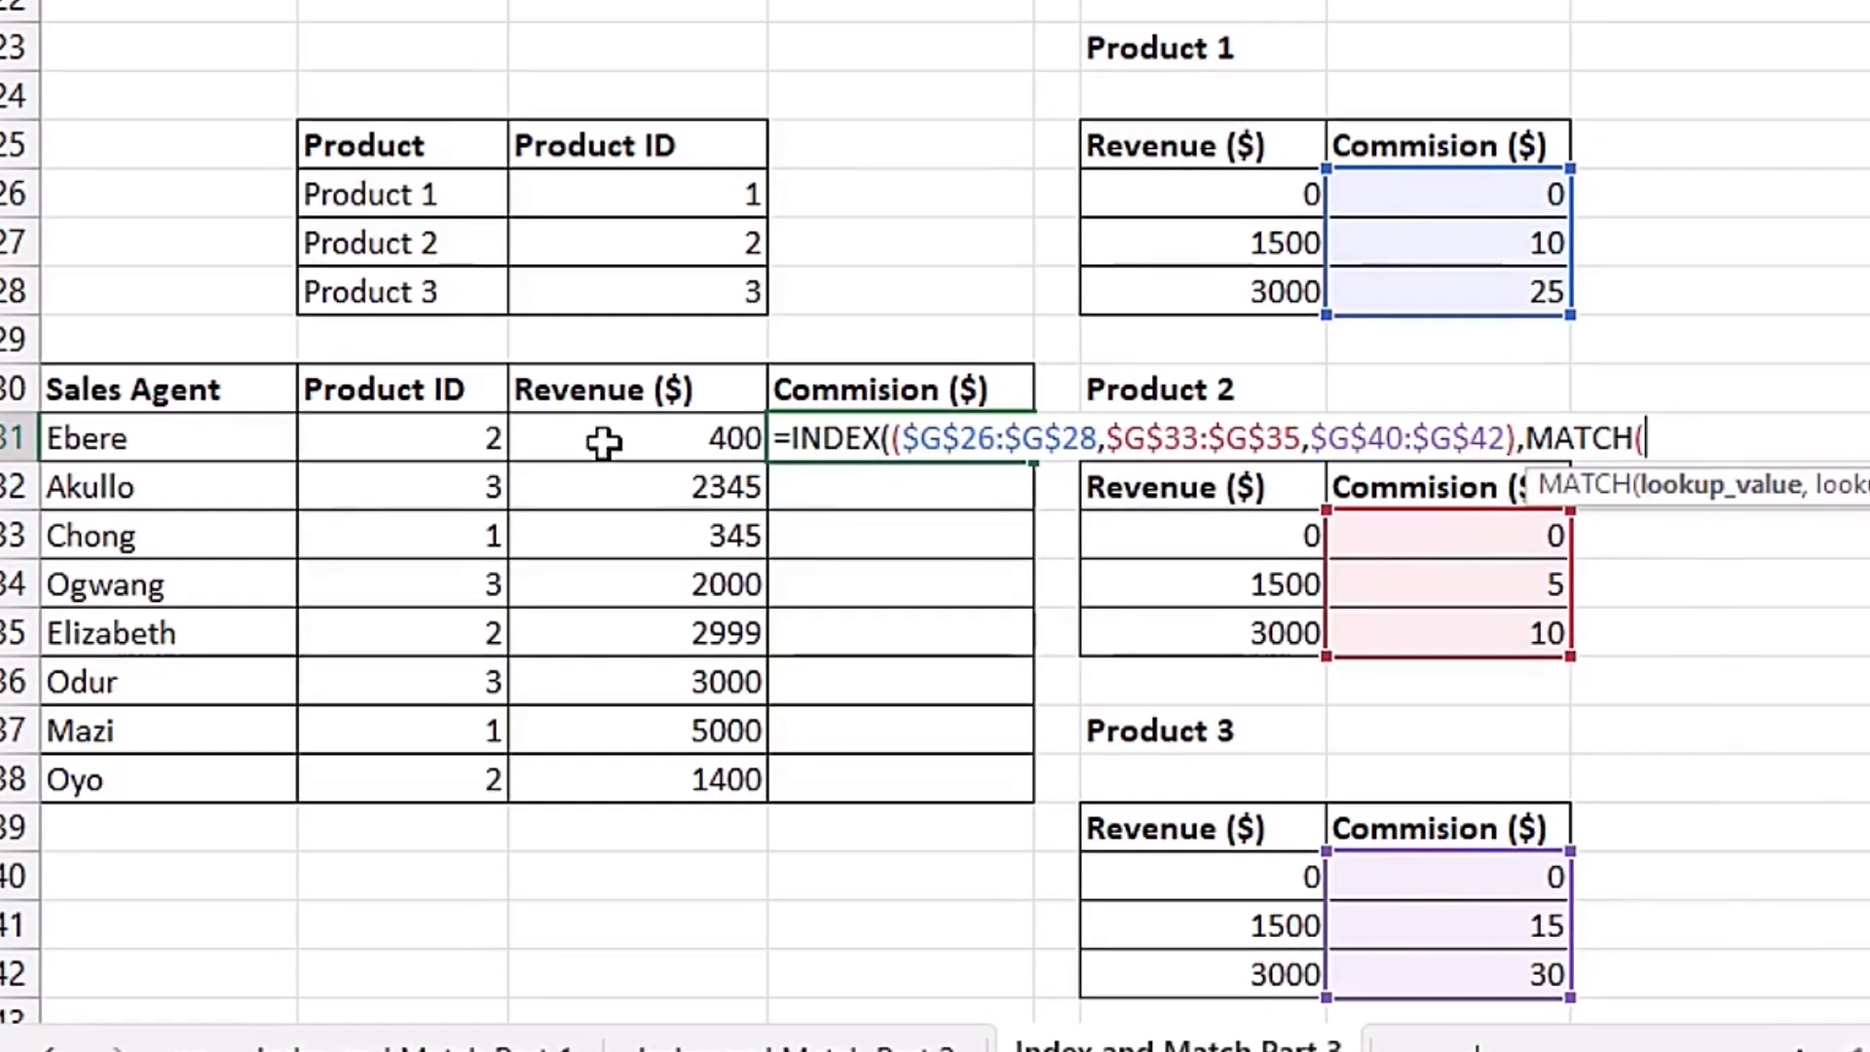
pyautogui.write(',')
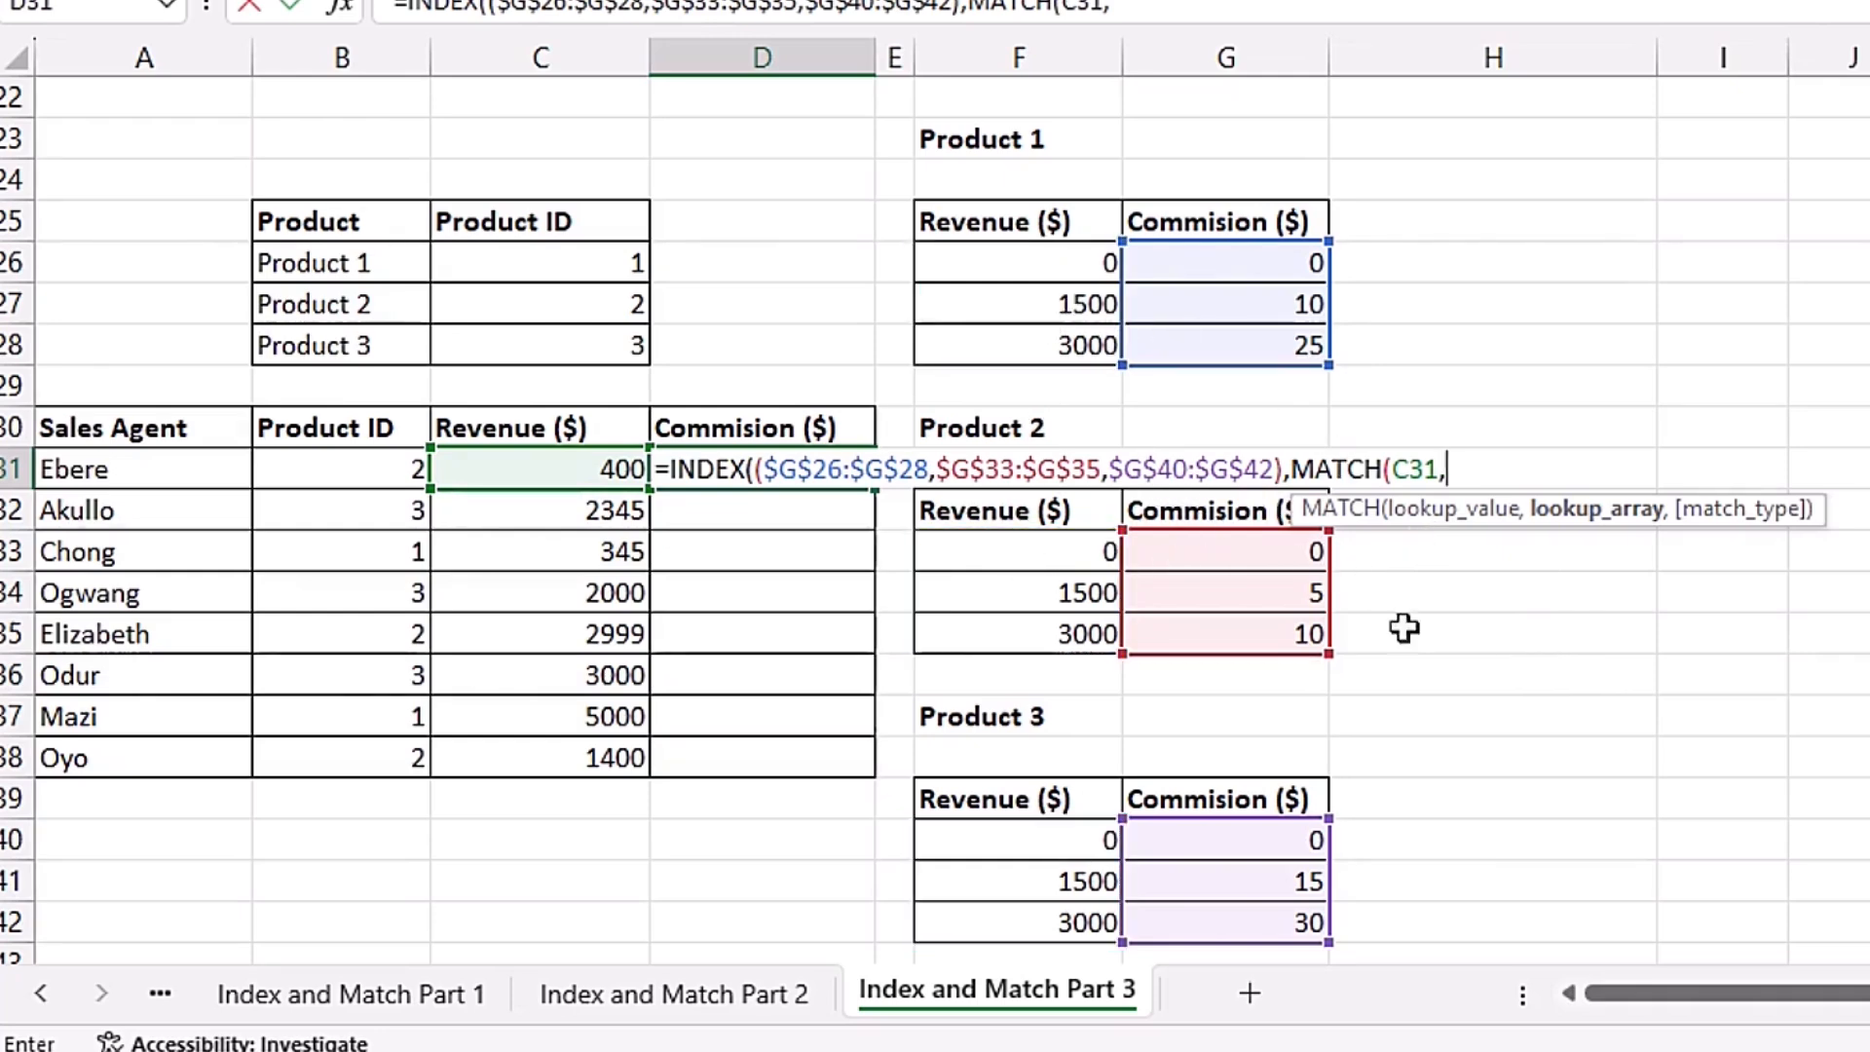
pyautogui.moveTo(1008, 841); pyautogui.dragTo(1016, 922)
pyautogui.press('F4')
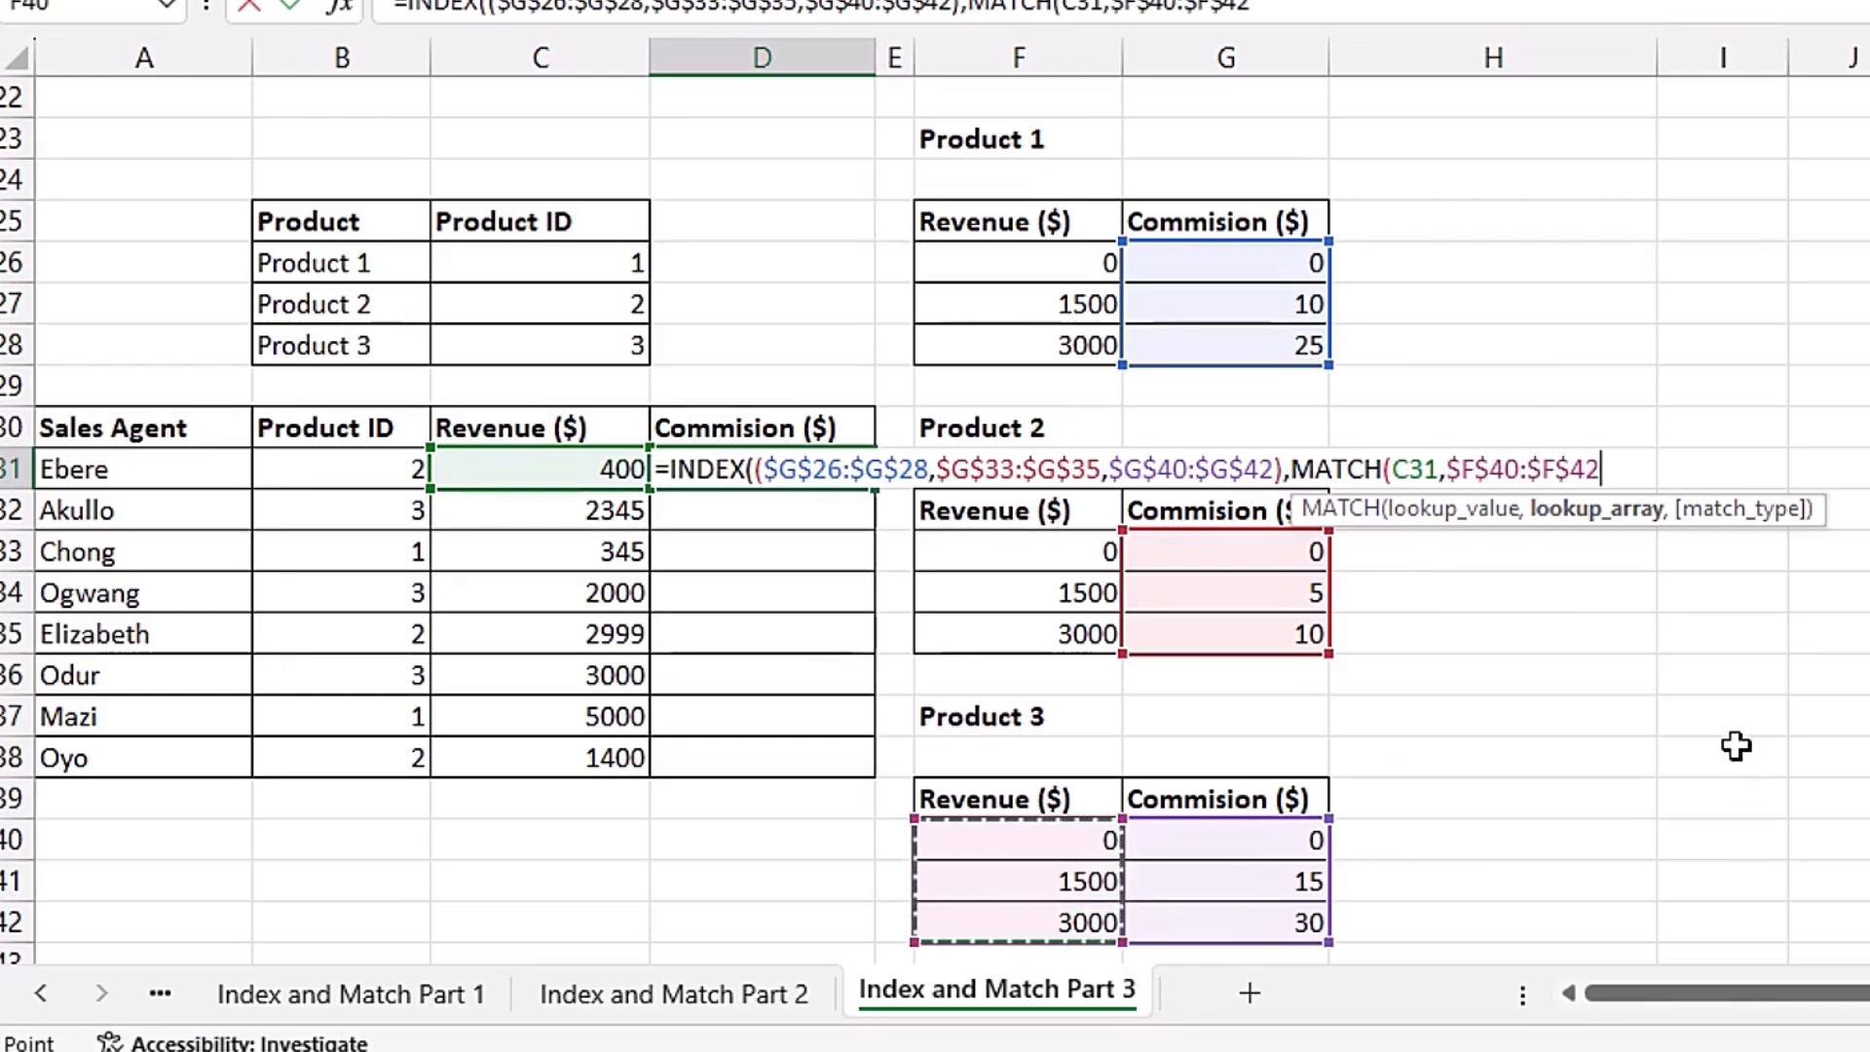
pyautogui.write(',')
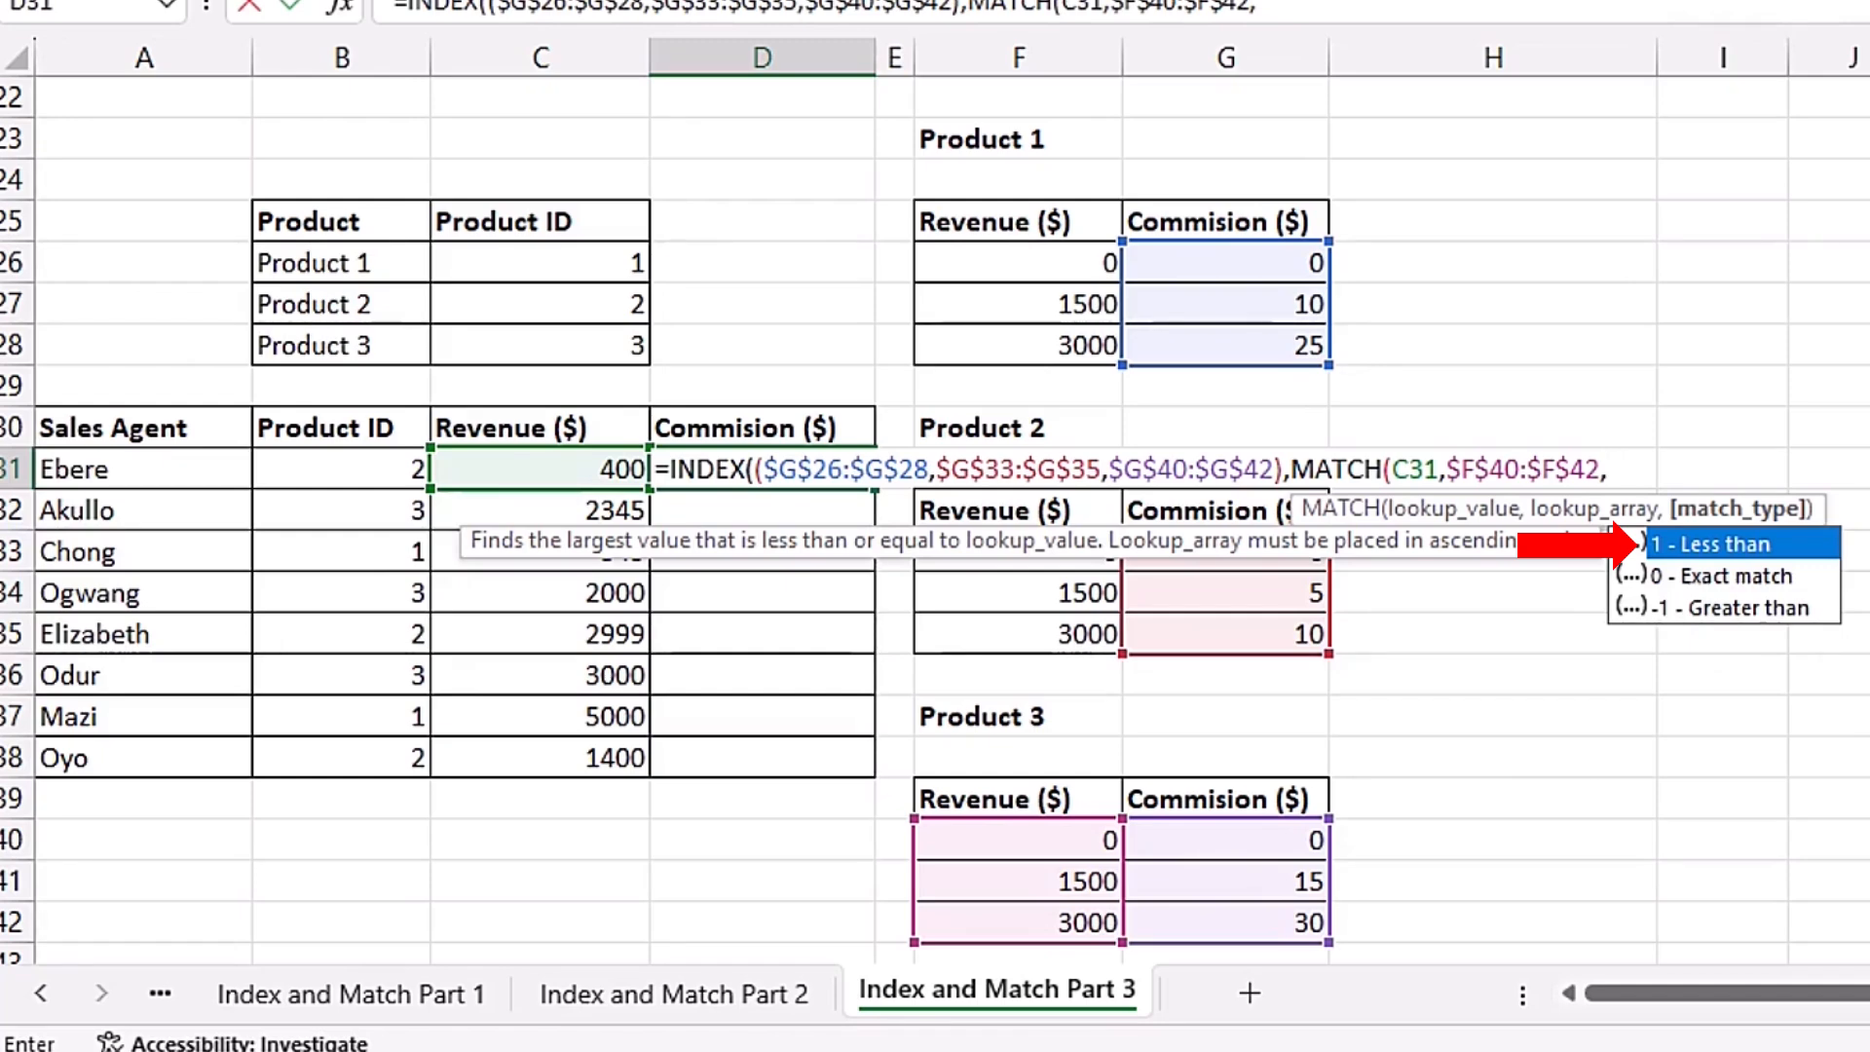
pyautogui.press('Tab')
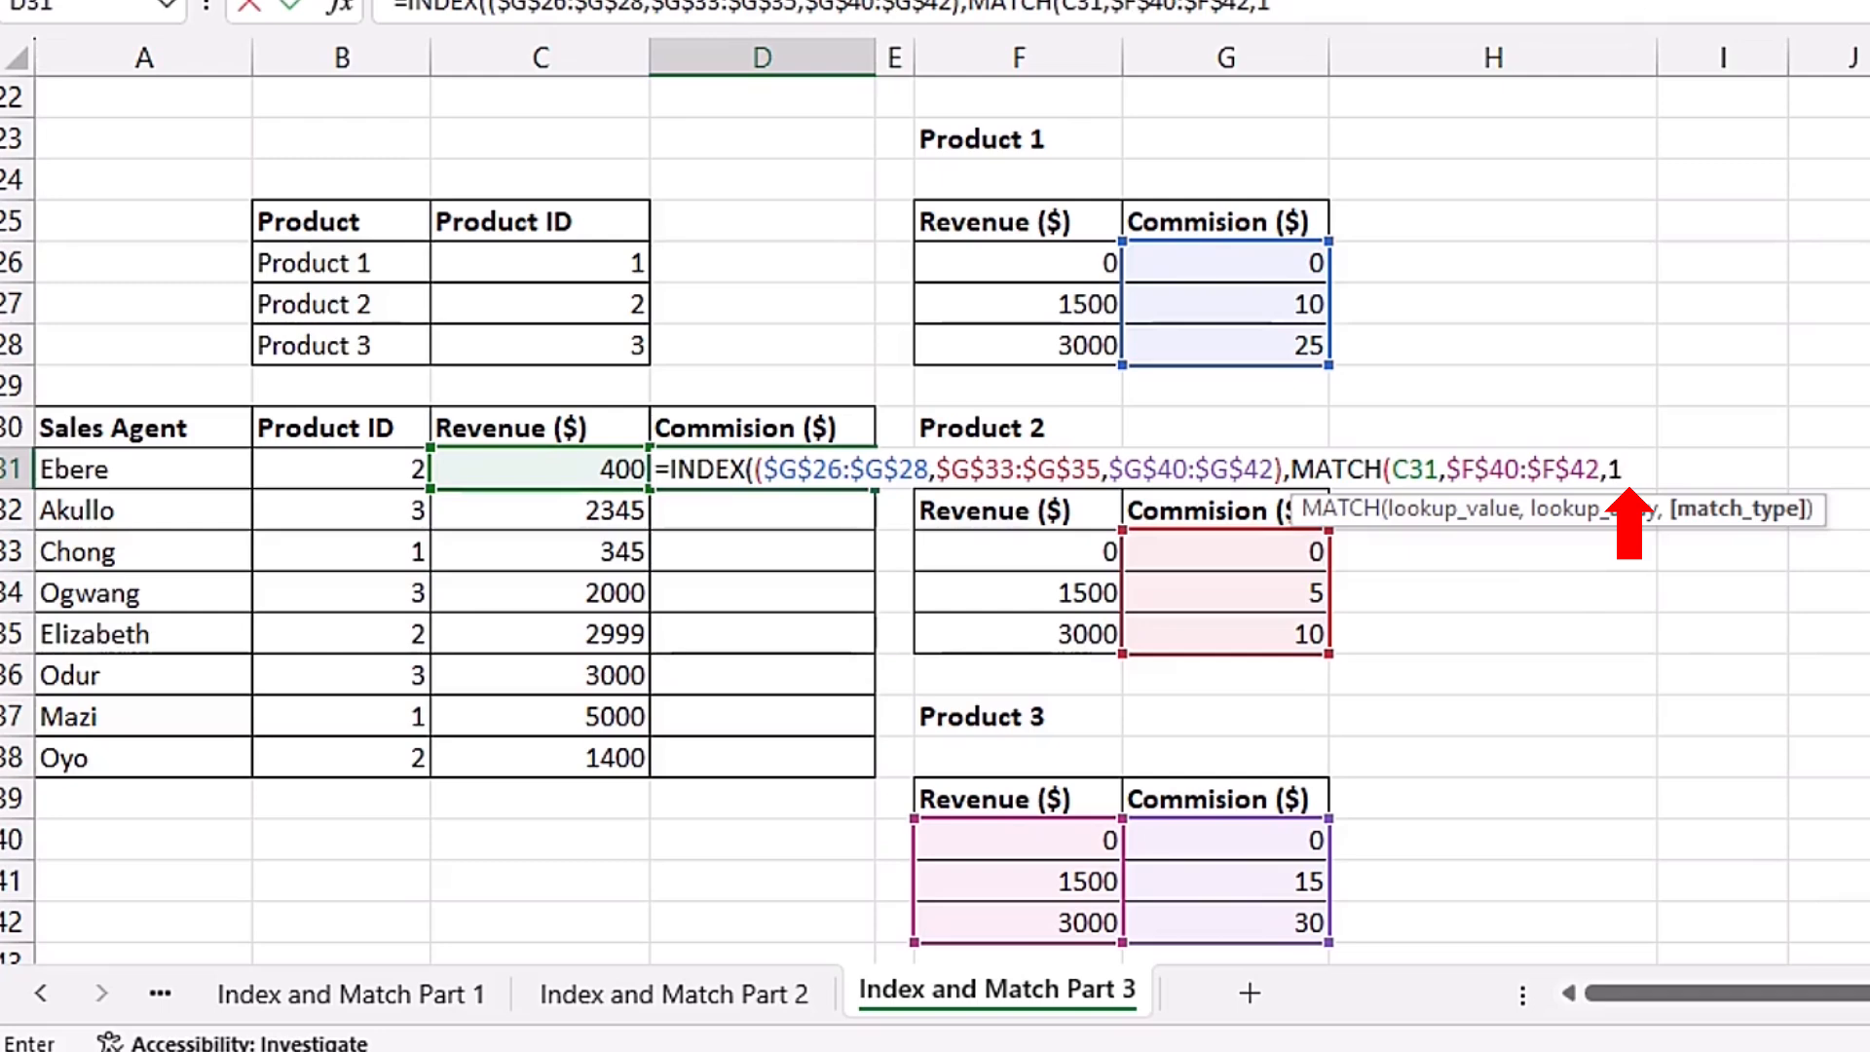
pyautogui.write(')')
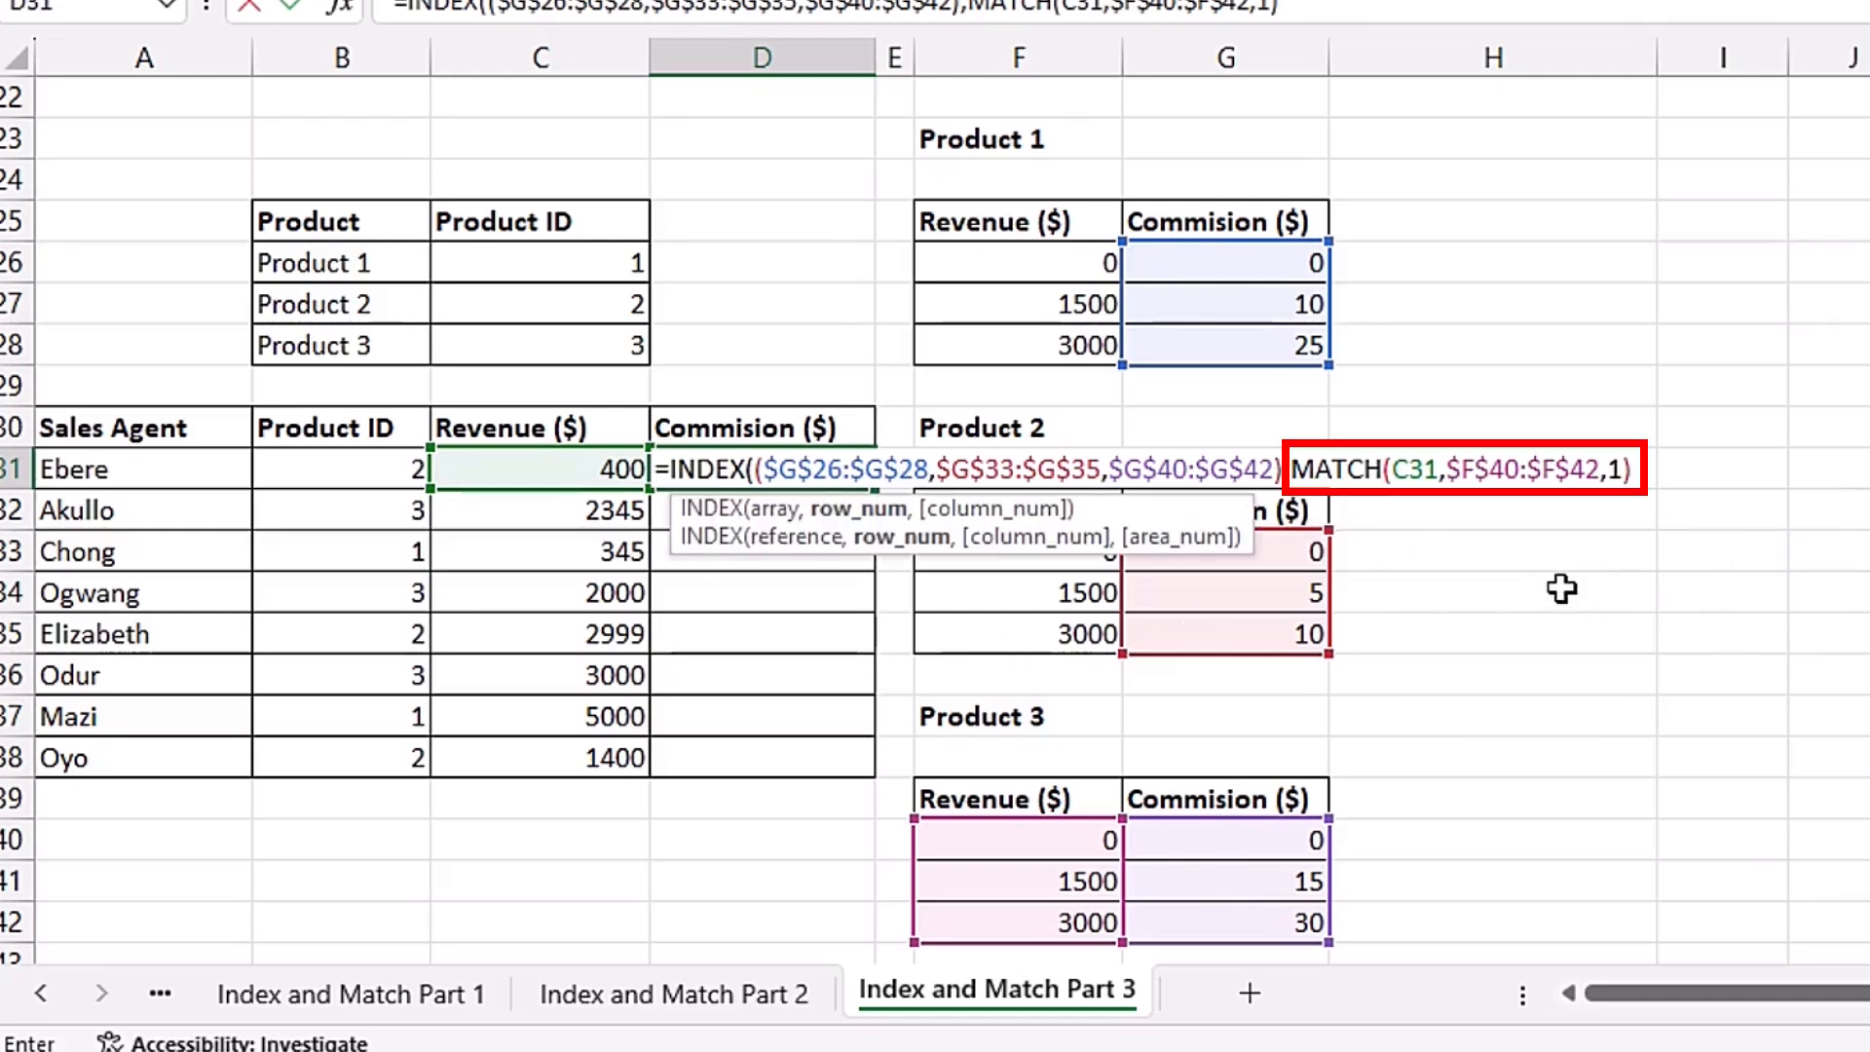
pyautogui.write(',')
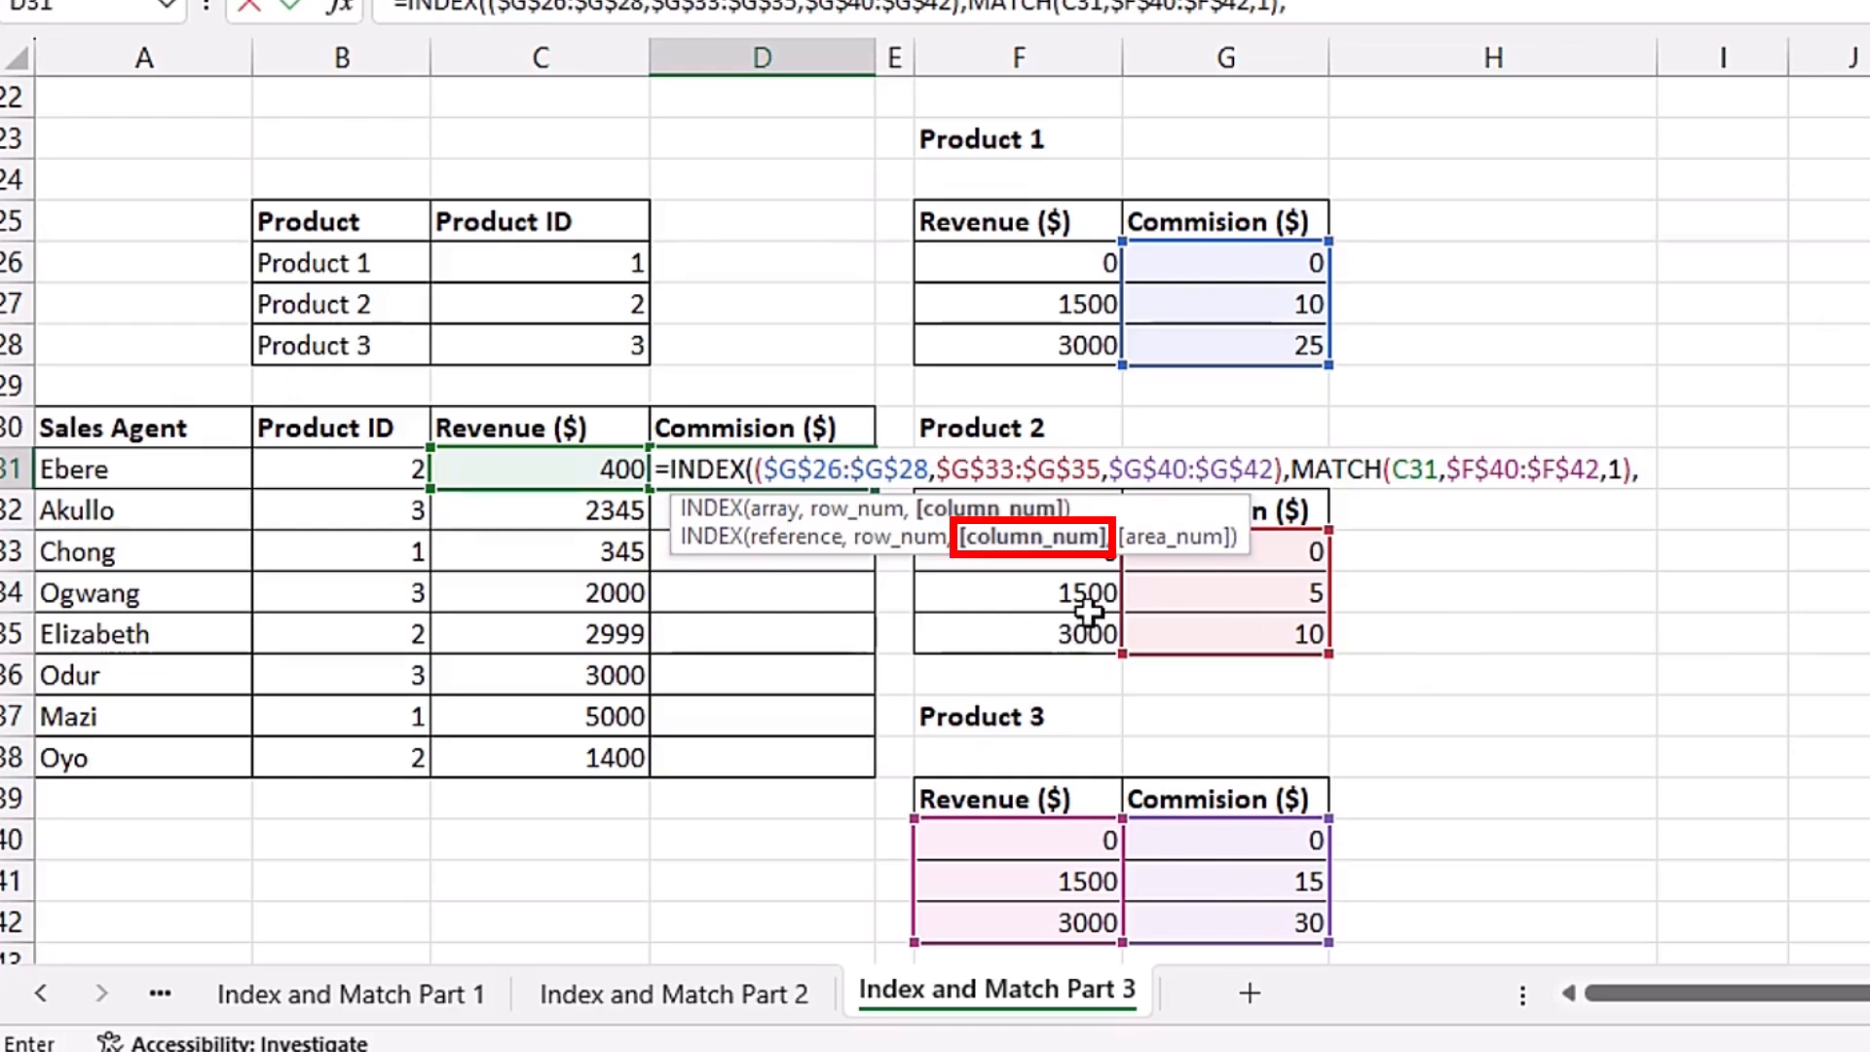
pyautogui.write(',')
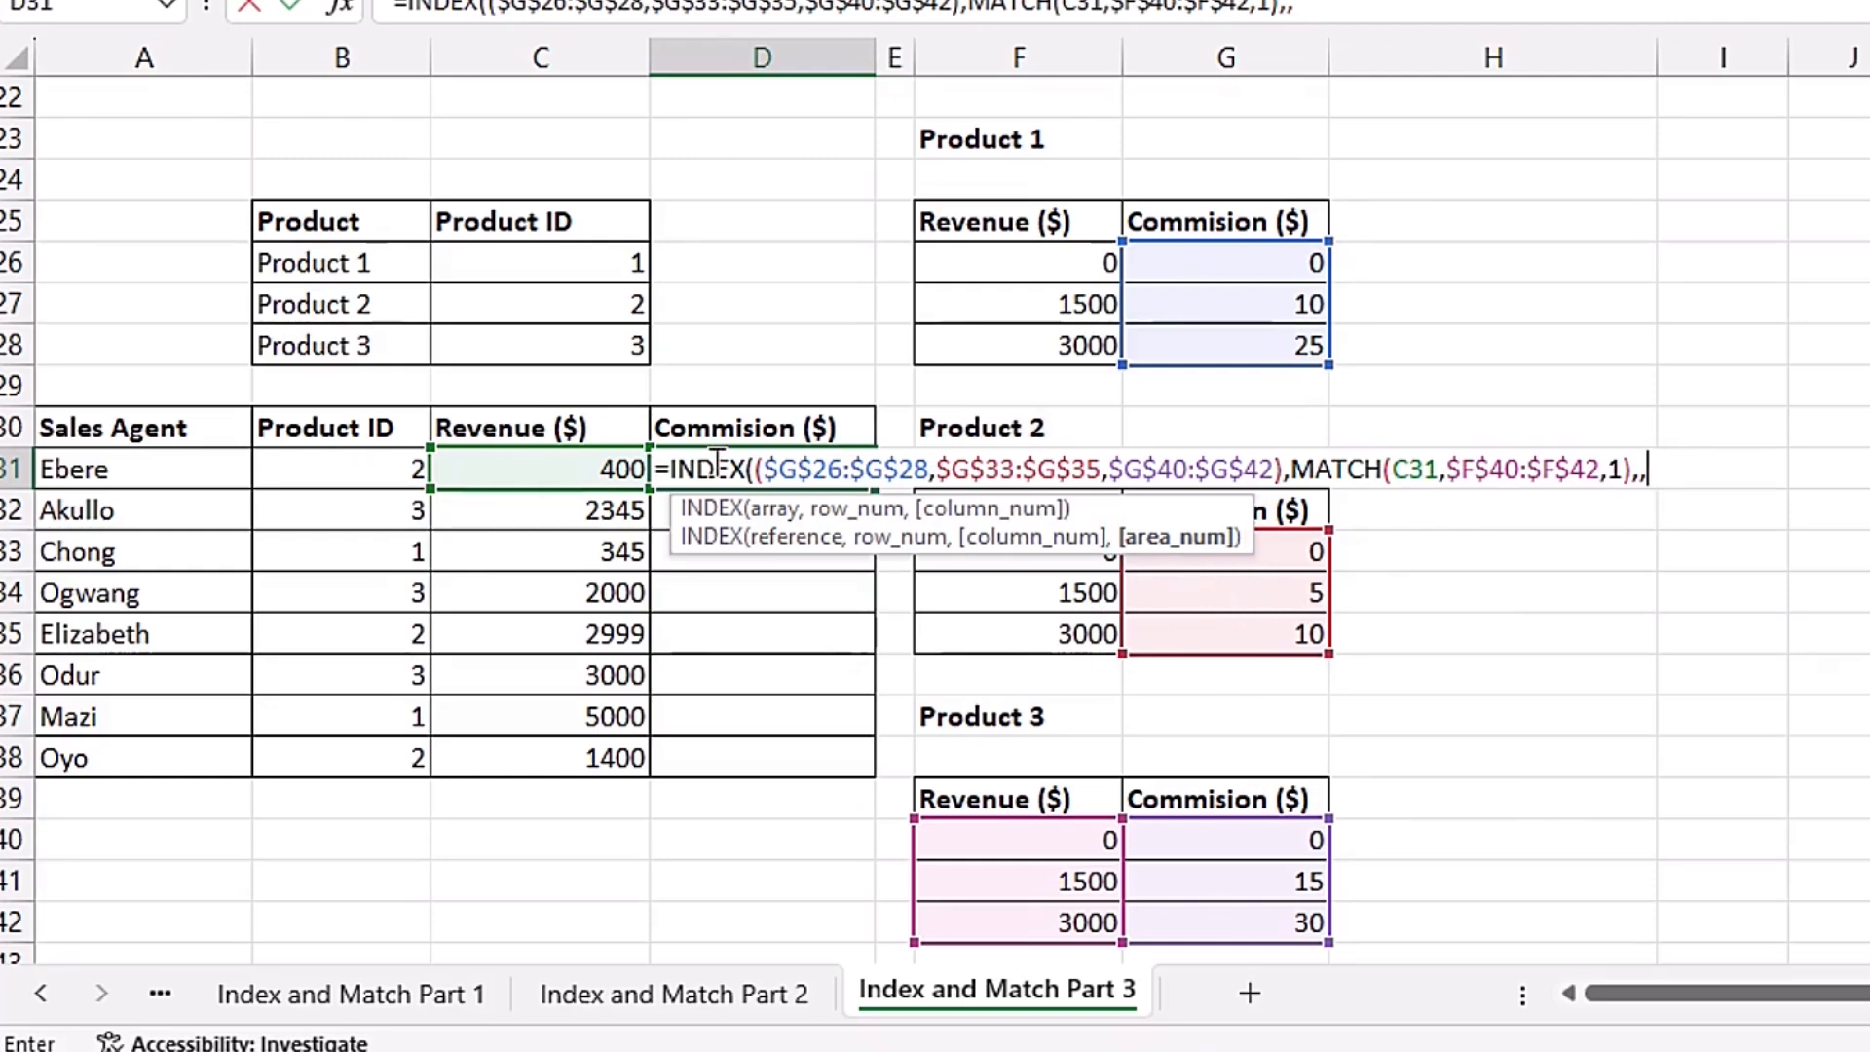
# Step: Leave the column argument empty, set the area number to the Product ID B31, close the INDEX formula and confirm it
pyautogui.click(314, 471)
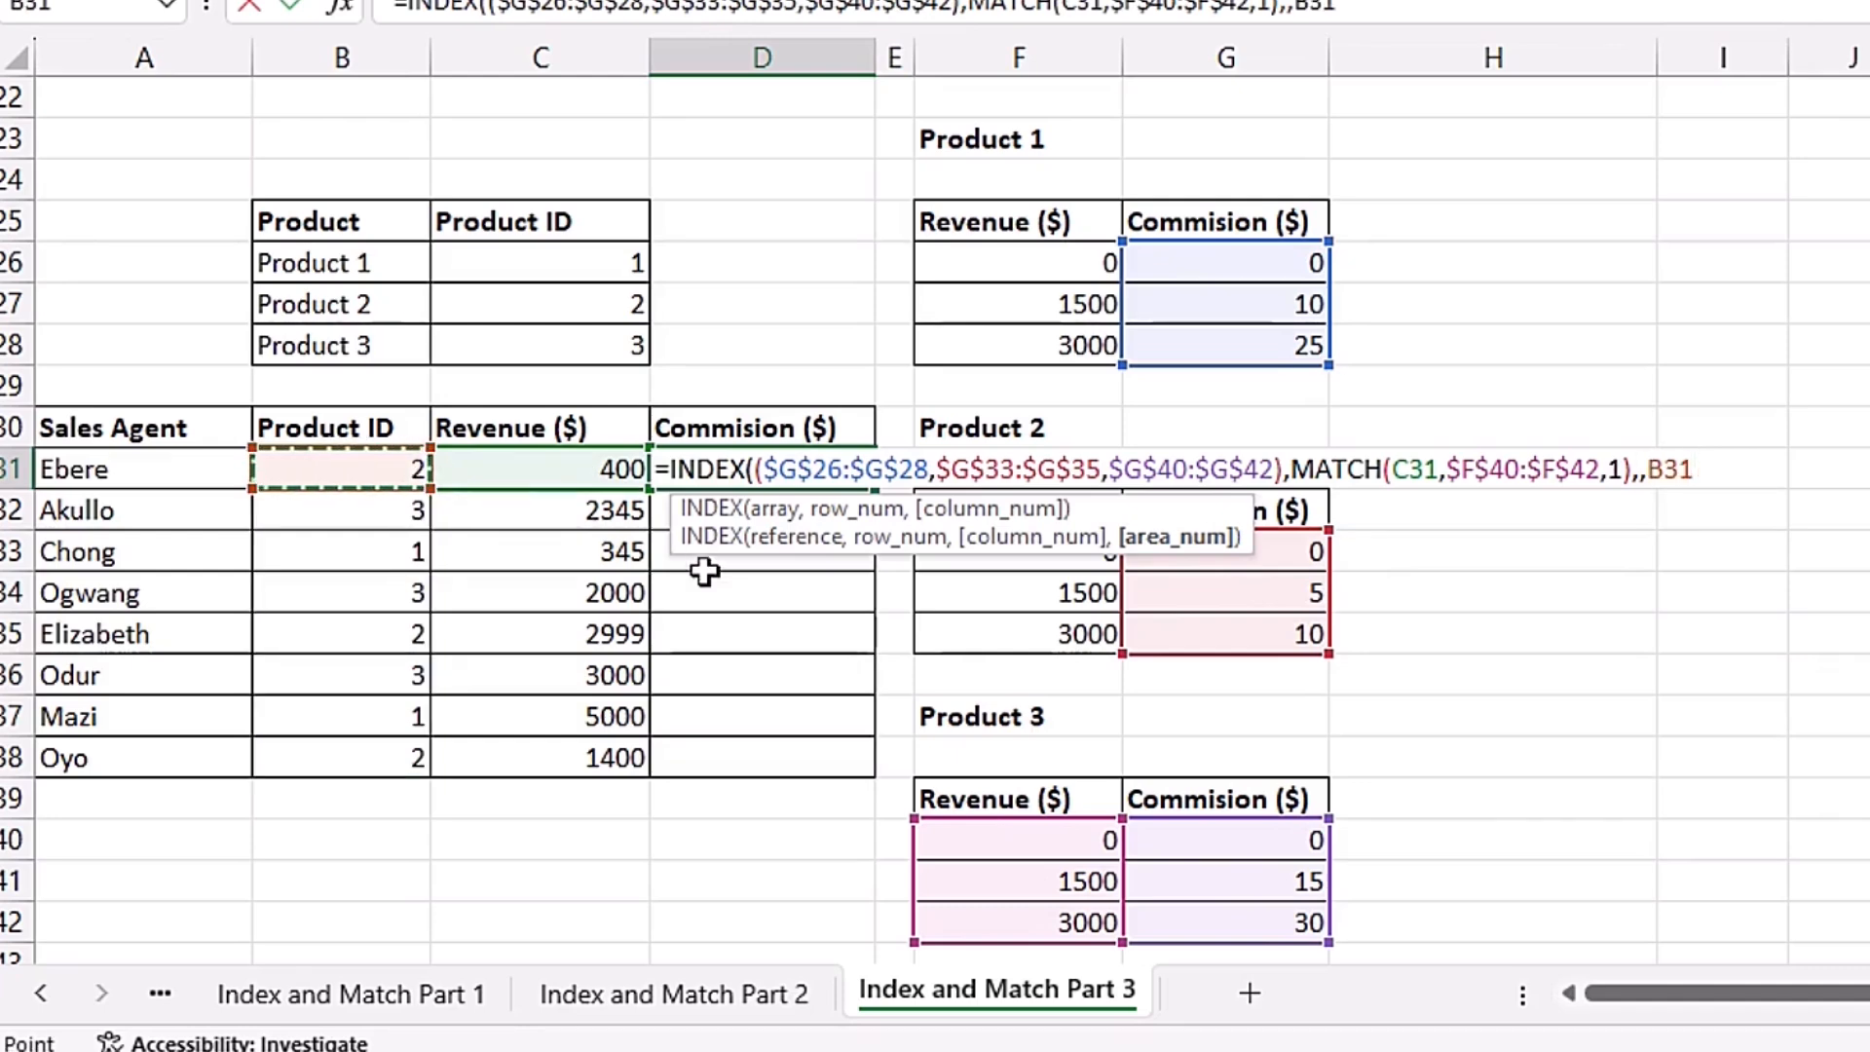
pyautogui.write(')')
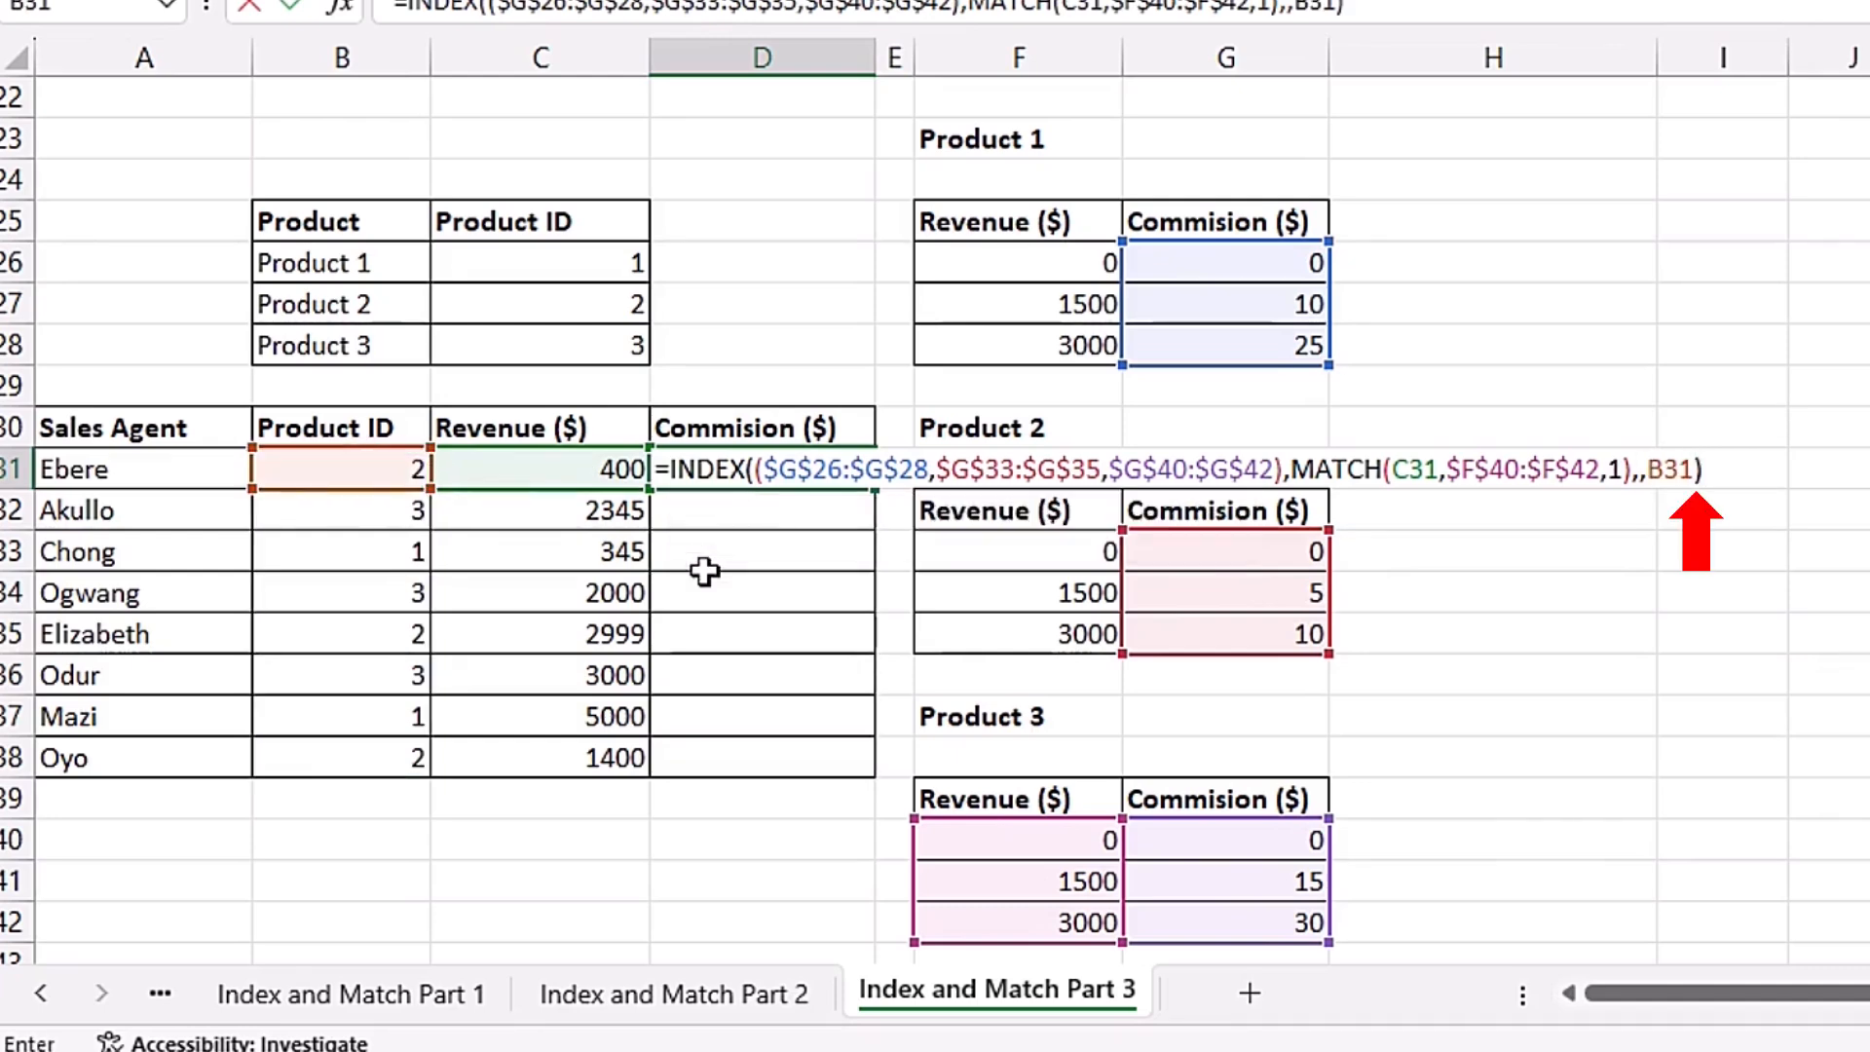
pyautogui.hotkey('ctrl', 'Return')
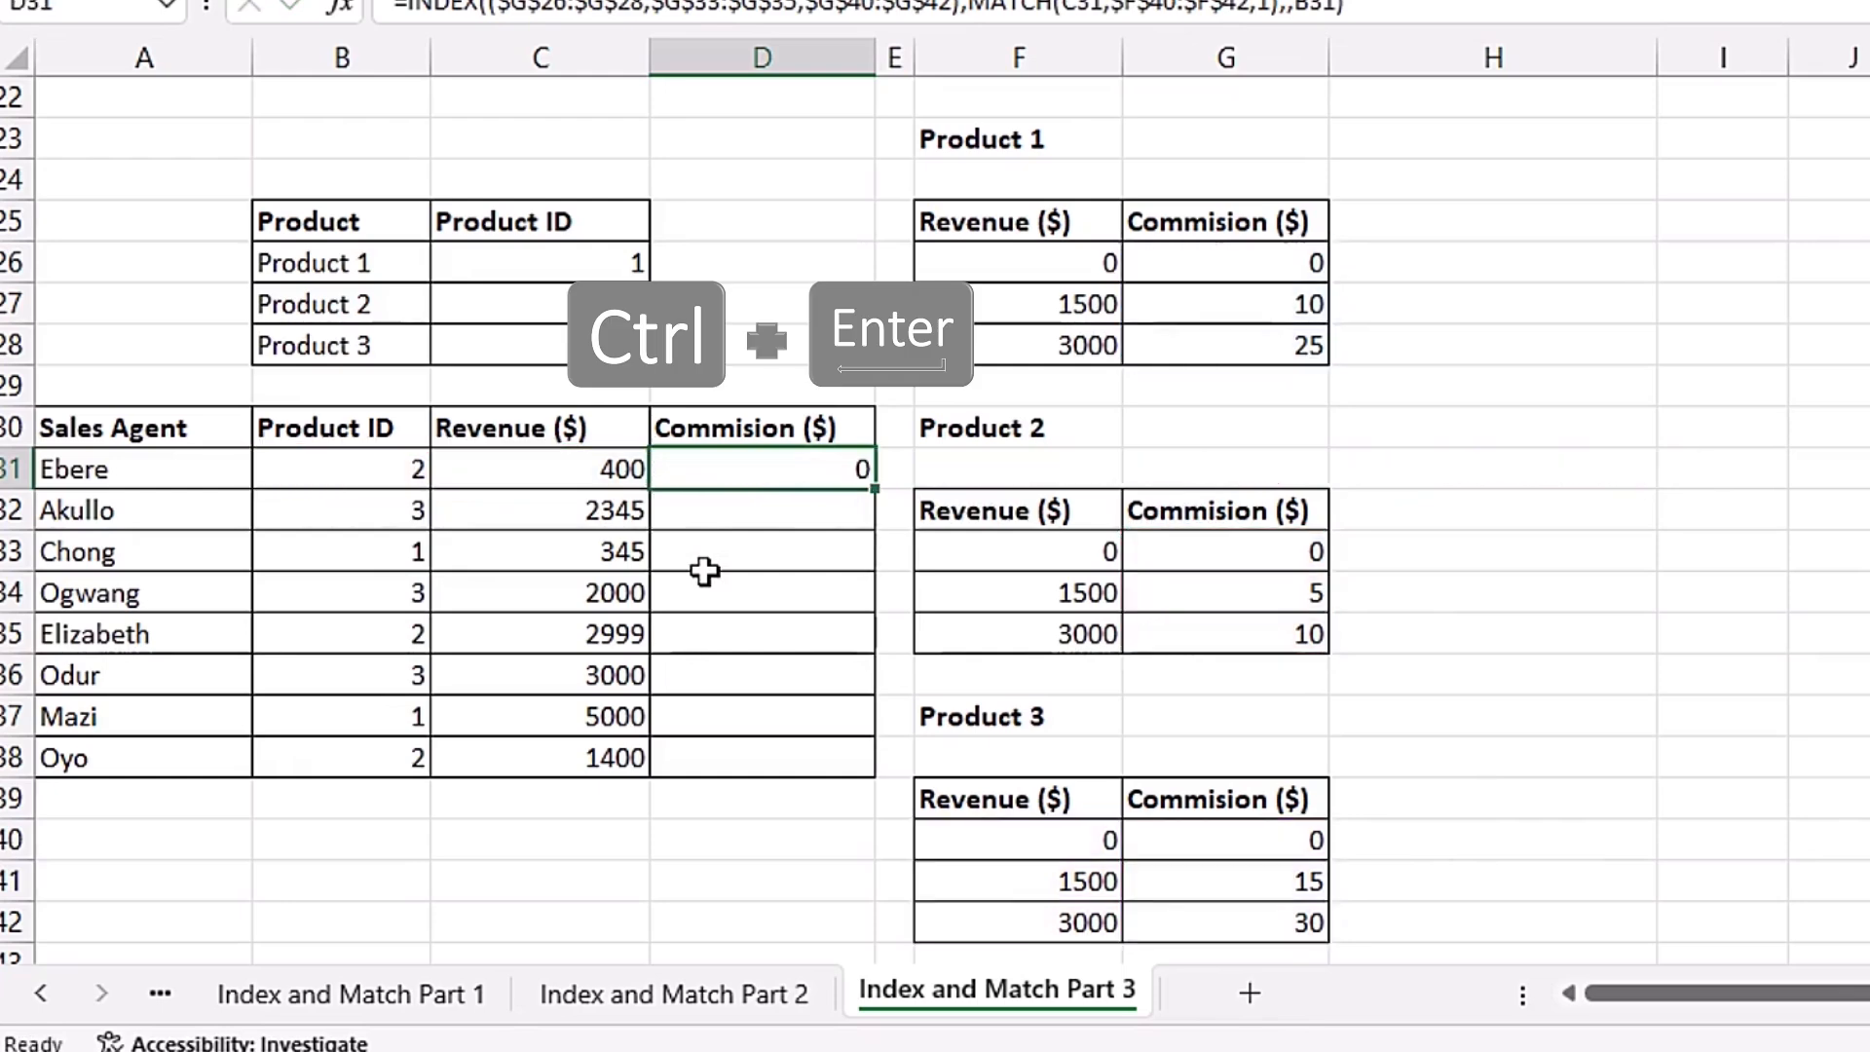
# Step: Fill the commission formula down the Commission column through row 38 and select Ogwang's Product ID to check it
pyautogui.doubleClick(880, 497)
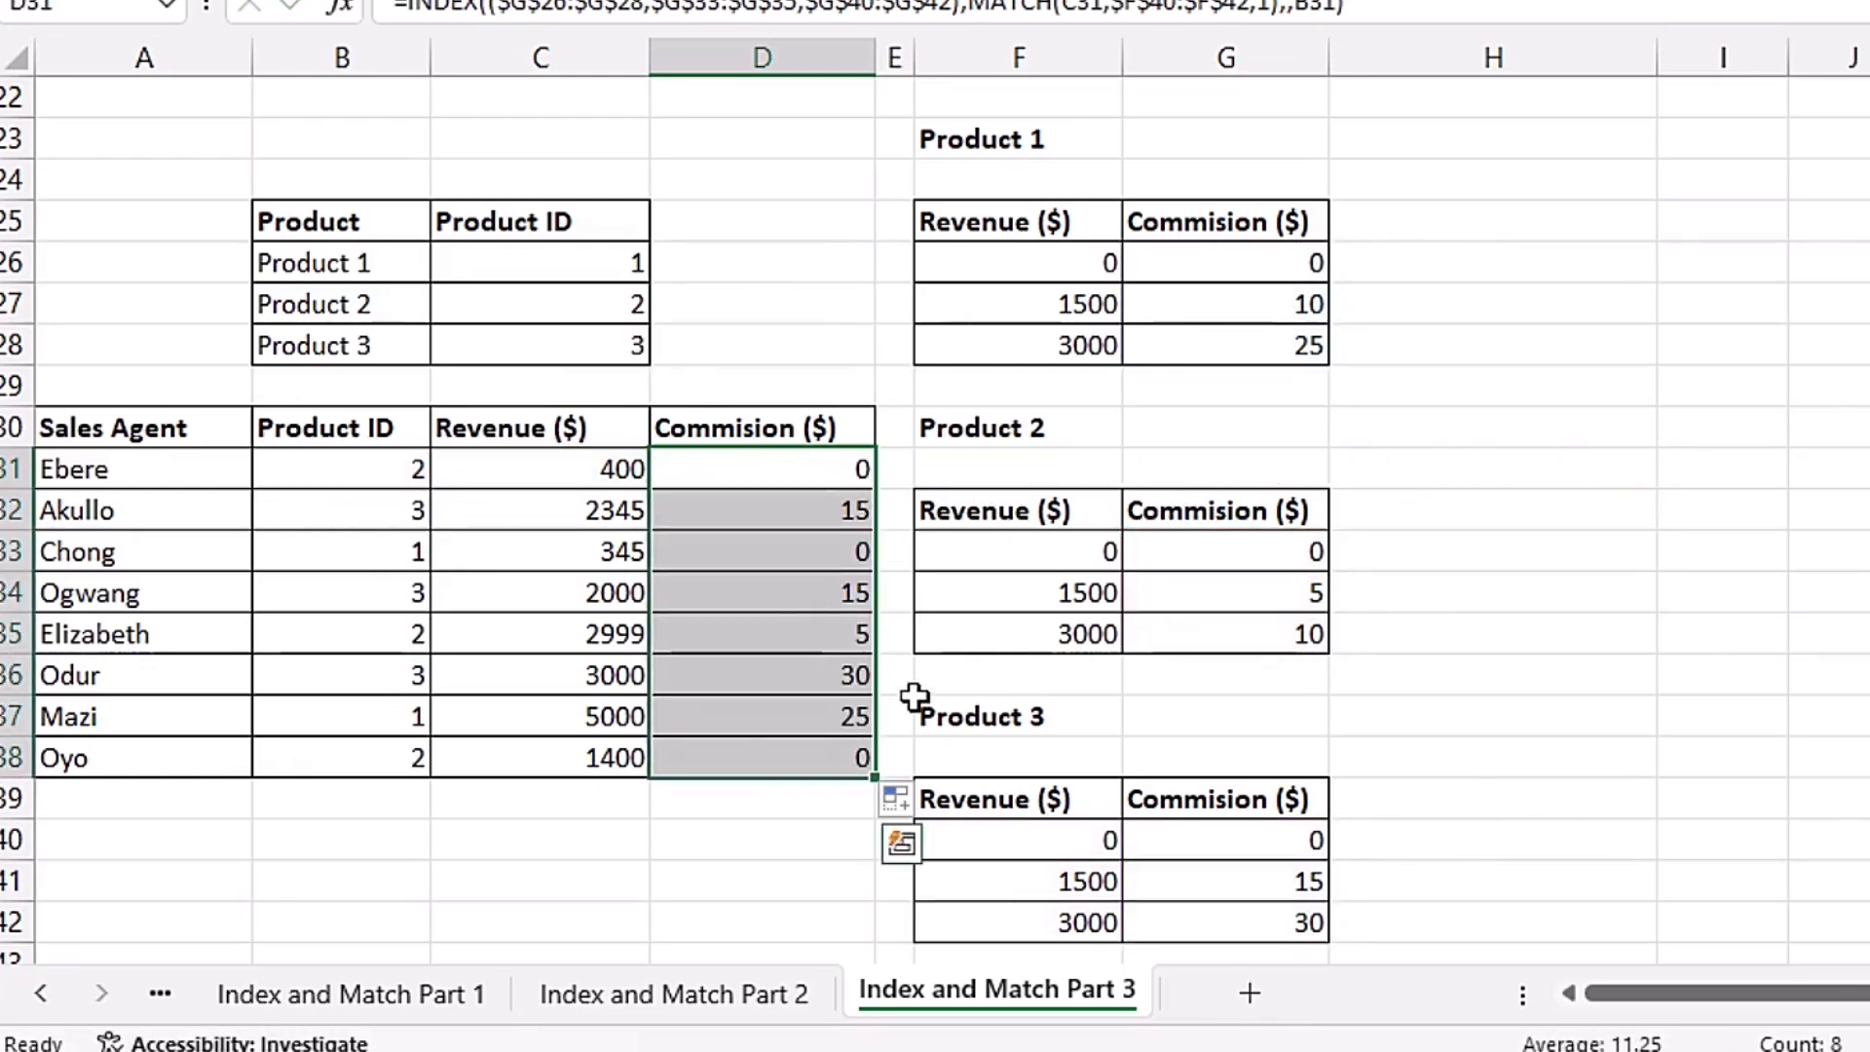
pyautogui.click(389, 601)
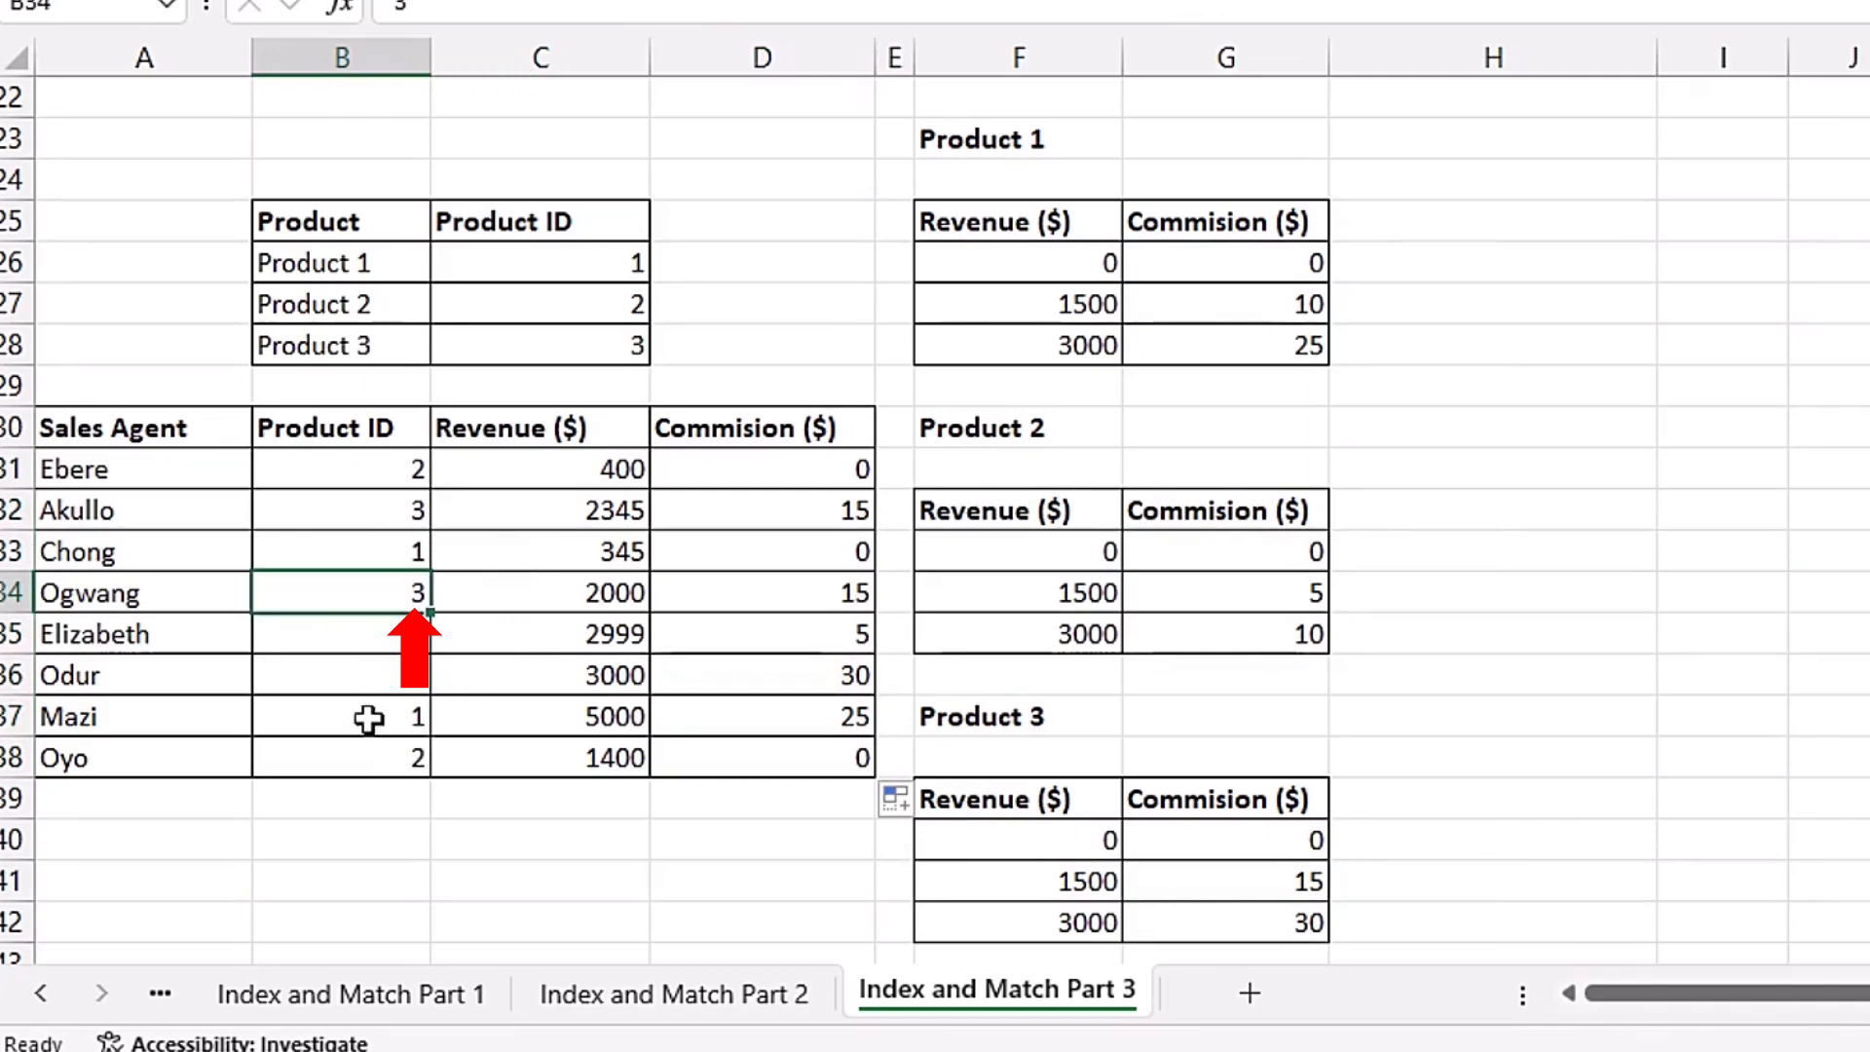